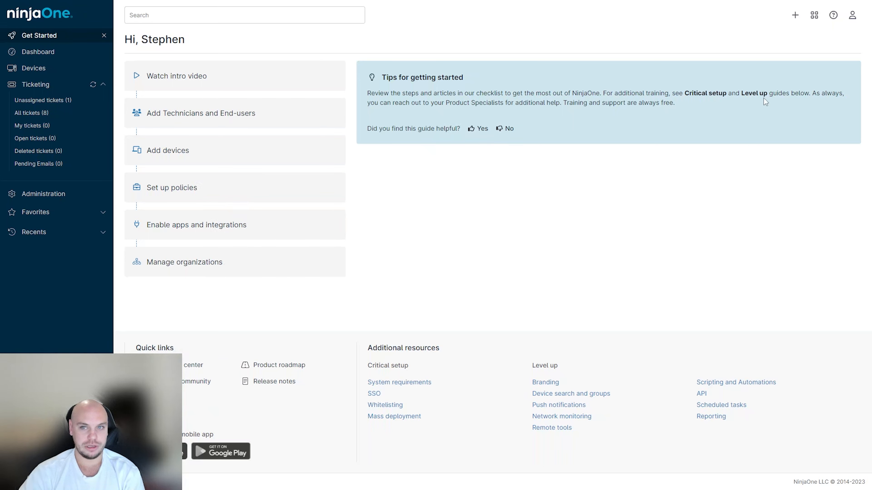
- View the form for adding a Windows computer, including its organization choices, and close it without generating an installer
click(796, 18)
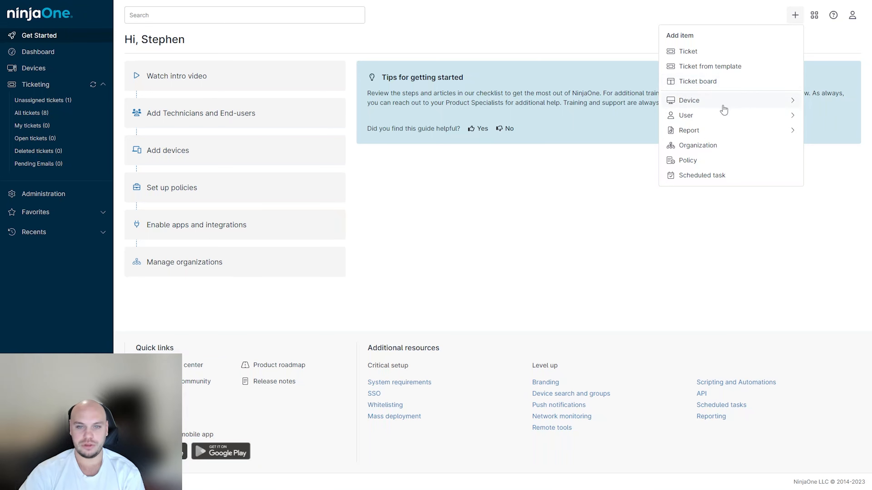
click(690, 102)
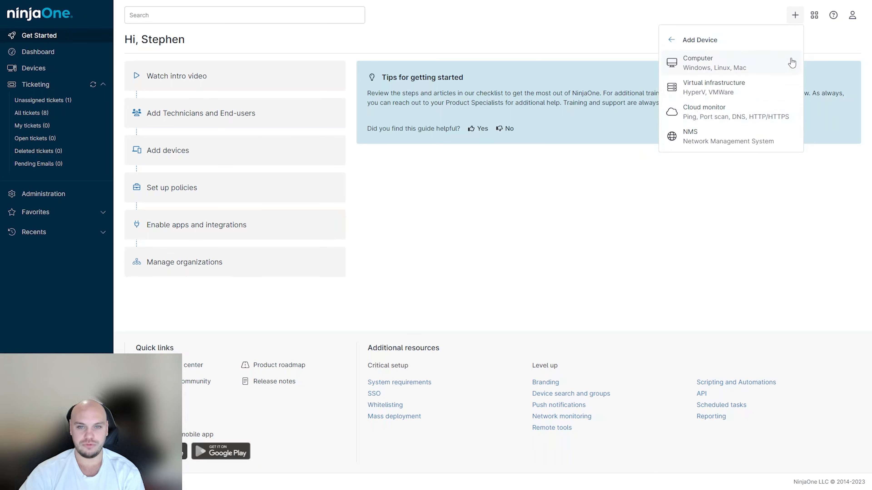
click(710, 63)
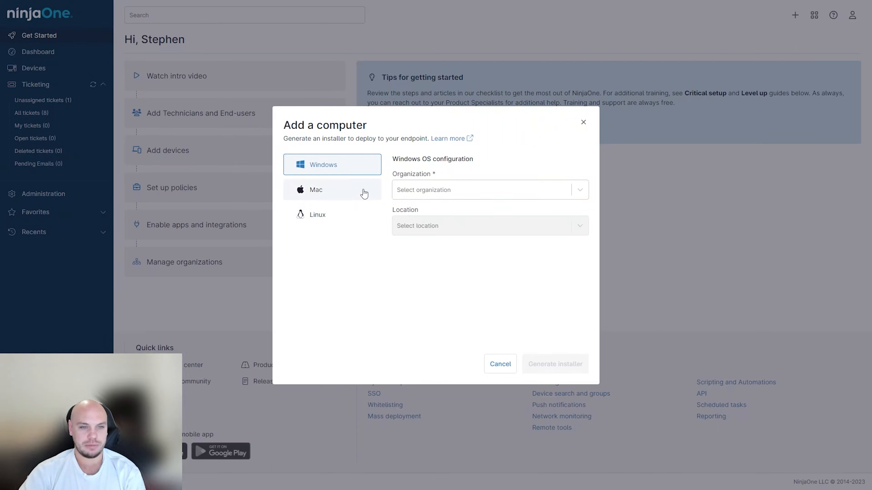
click(578, 192)
click(580, 194)
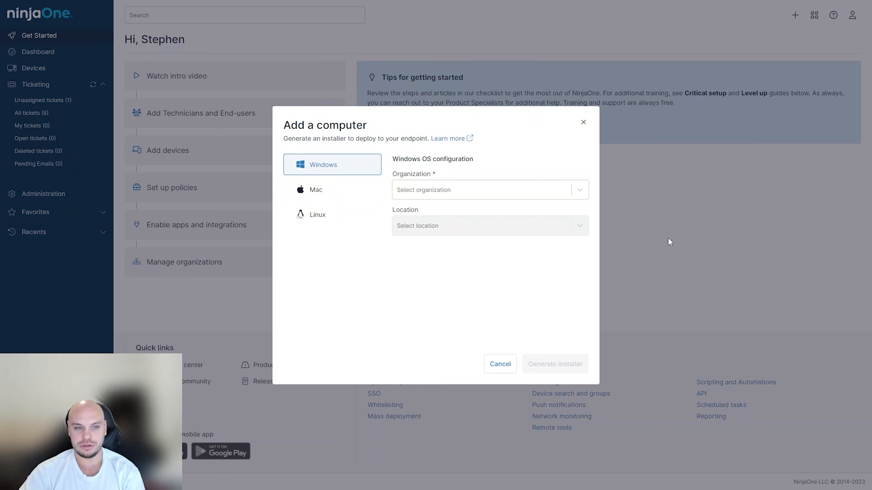
click(583, 122)
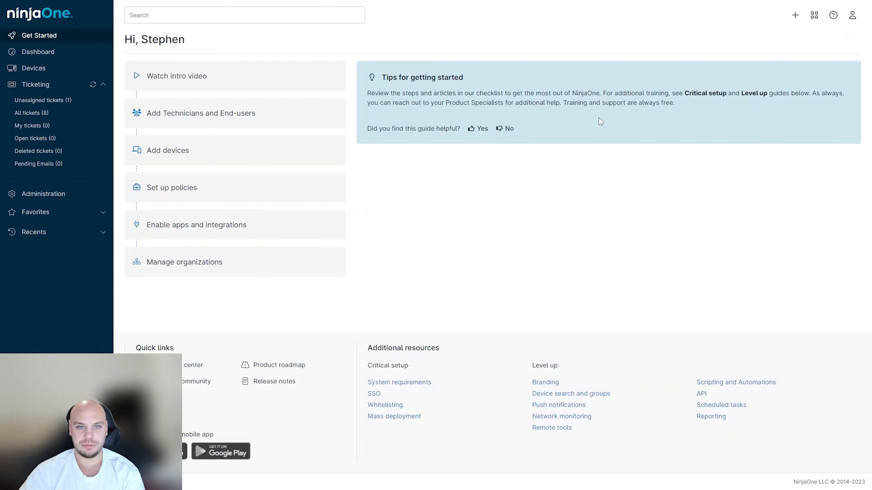
- Start a new organization and examine its device approval, virtualization, locations, credentials and network storage settings
click(795, 22)
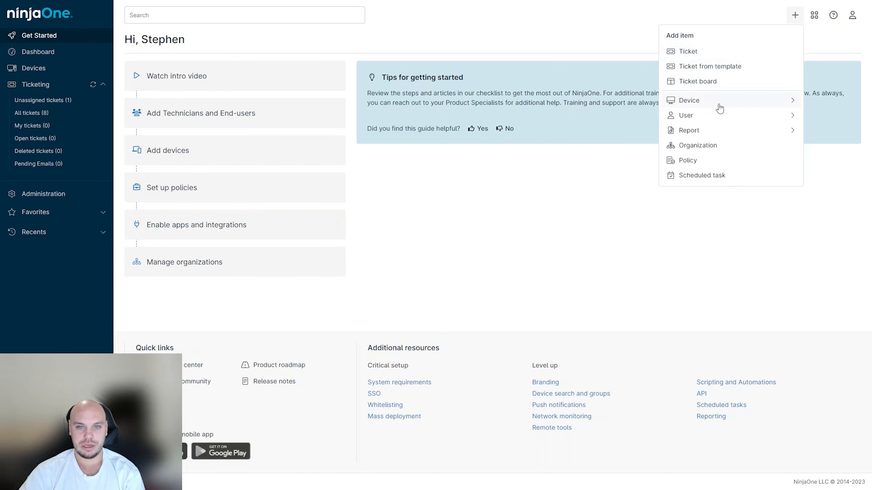
click(711, 148)
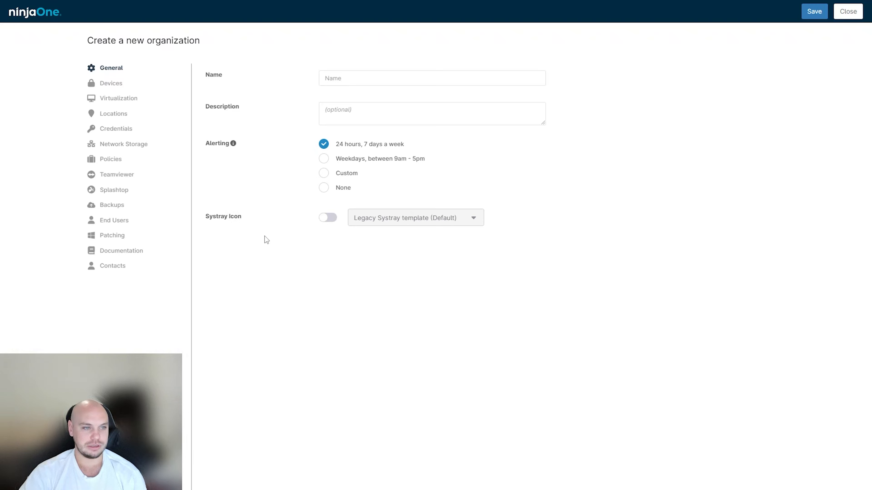
click(116, 86)
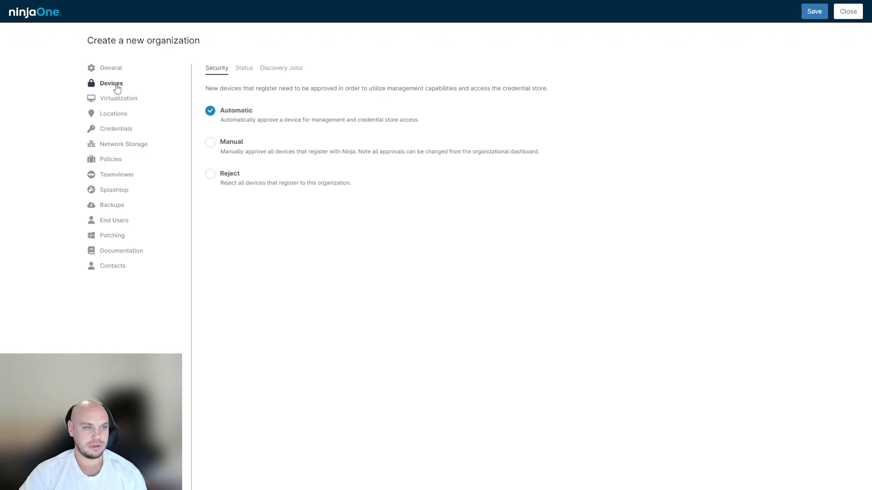
click(124, 101)
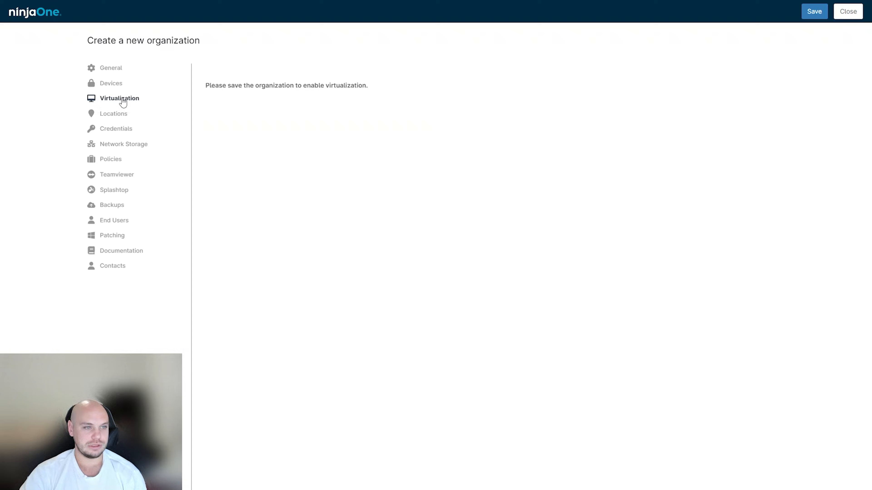
click(116, 118)
click(120, 135)
click(123, 145)
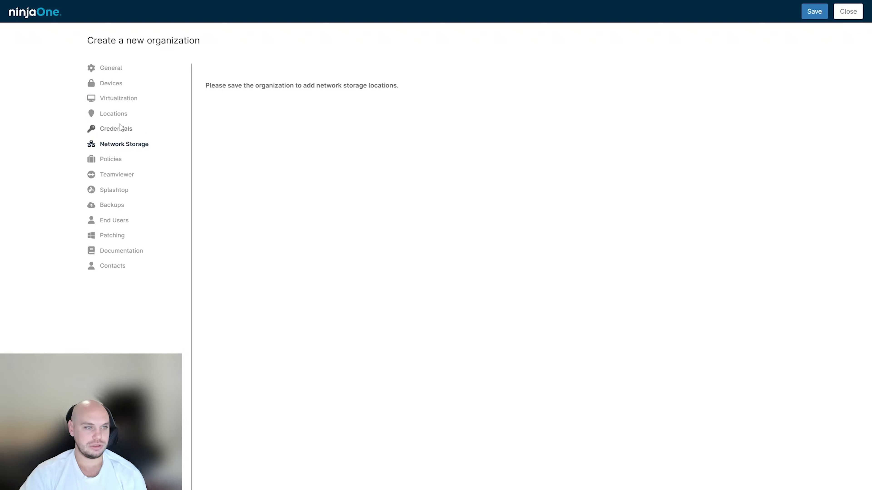
click(123, 130)
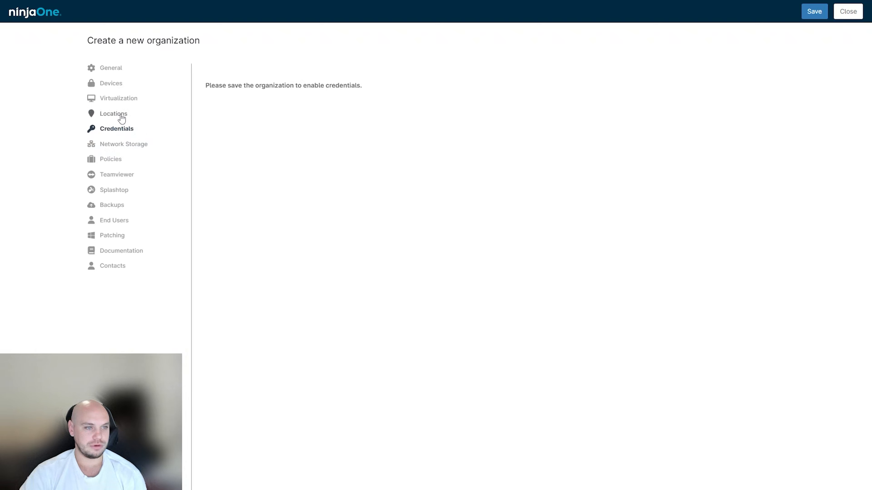
click(120, 114)
click(117, 100)
click(115, 86)
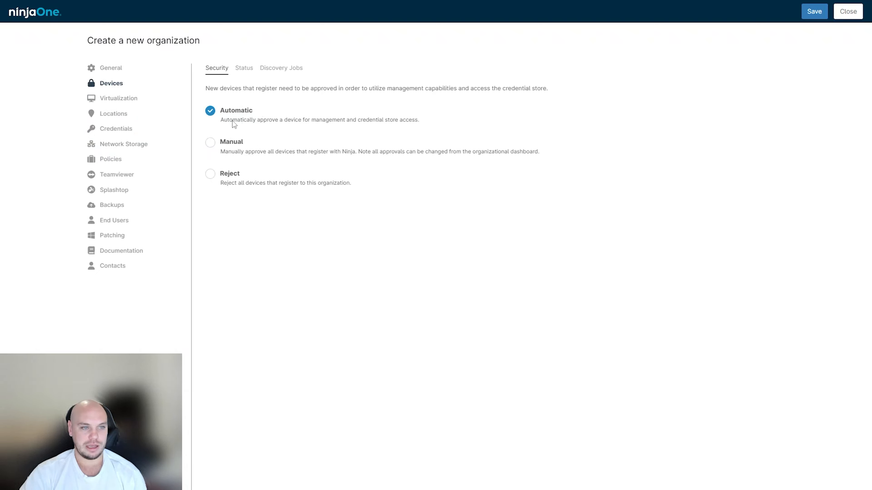
- Examine the new organization's settings from policies and remote access through backups, patching, documentation and contacts, and close it without saving
click(128, 159)
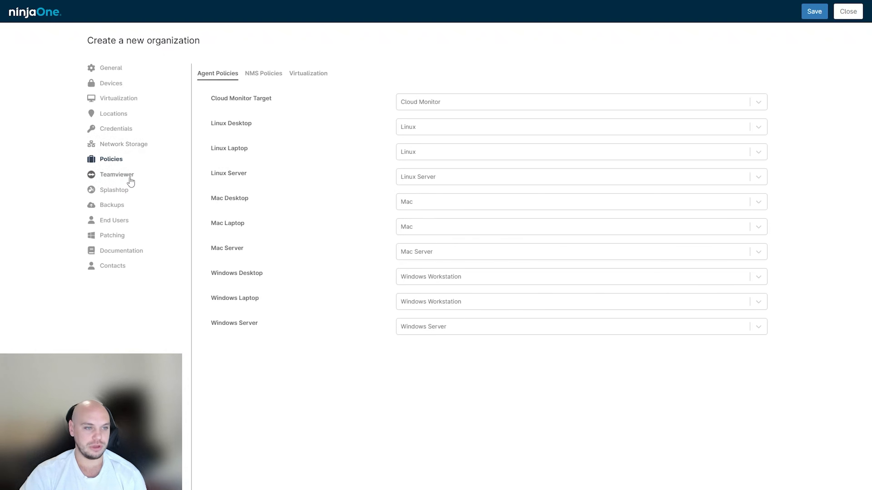
click(119, 177)
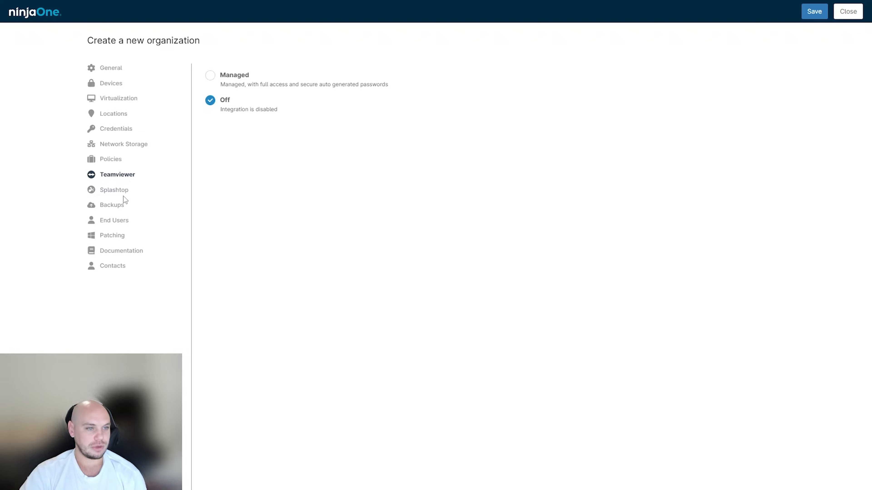
click(120, 191)
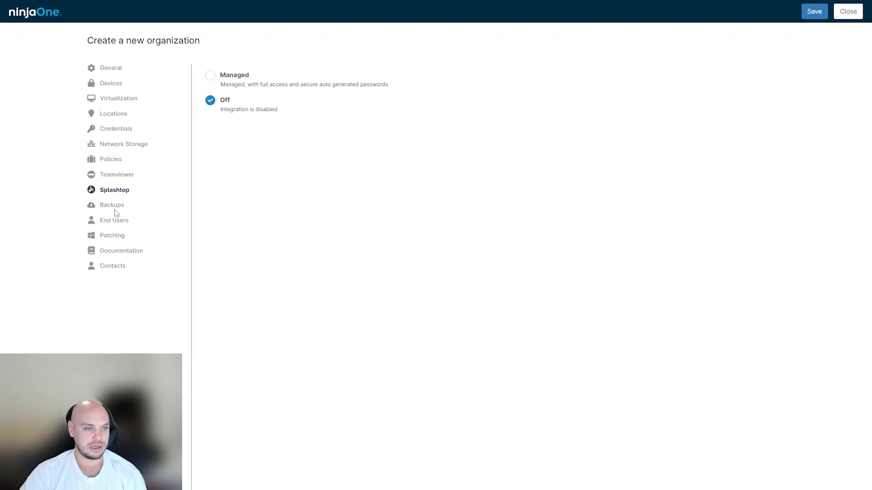
click(114, 209)
click(338, 116)
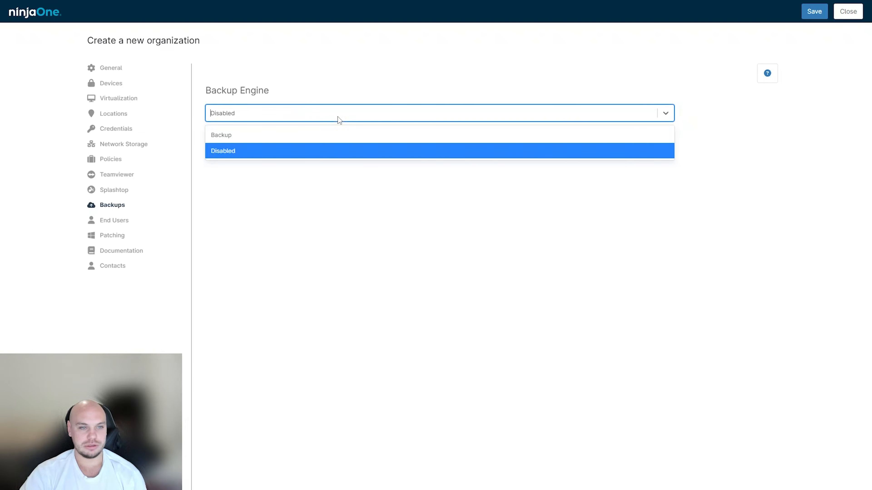
click(339, 117)
click(131, 227)
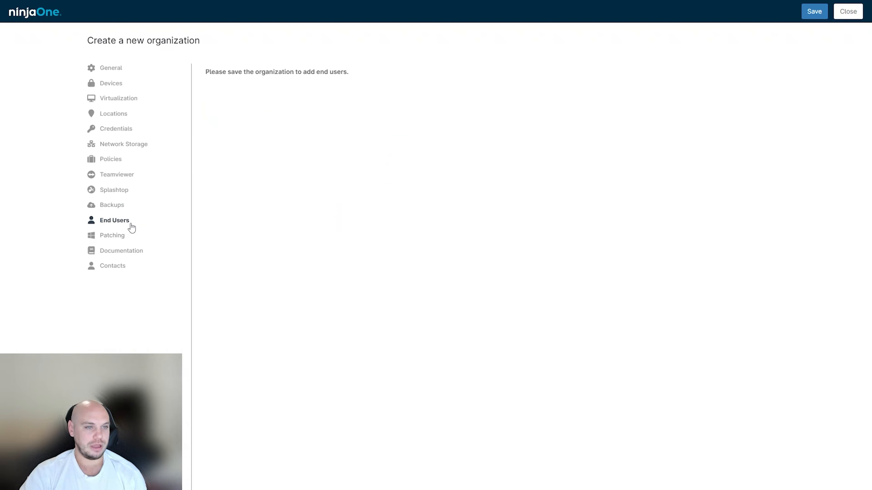
click(123, 237)
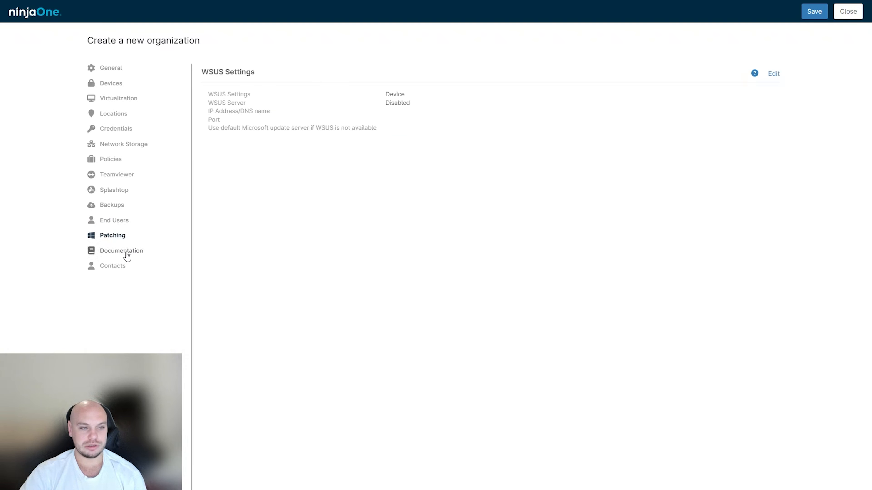
click(135, 250)
click(120, 267)
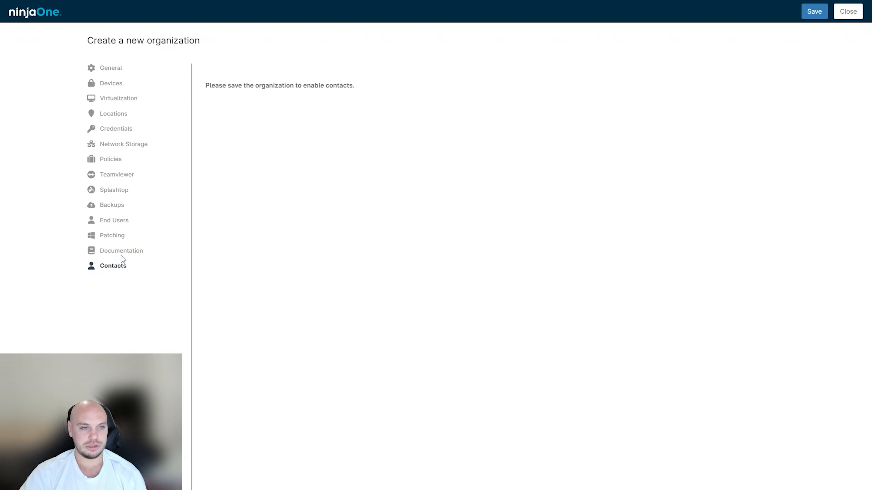
click(134, 252)
click(847, 14)
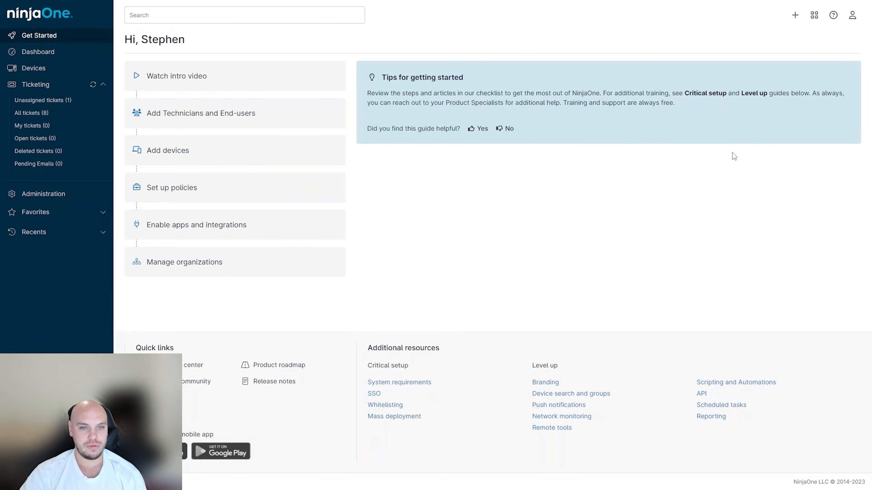
- View the form for creating a new policy and close it without saving
click(795, 15)
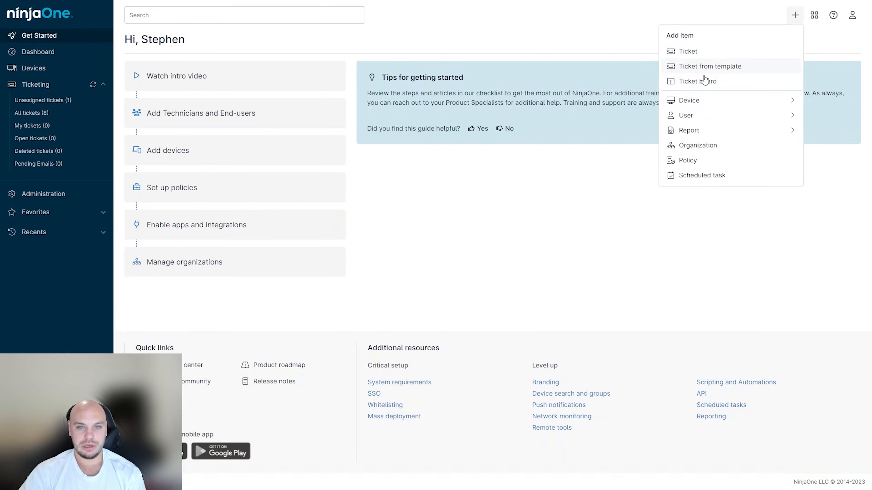
click(687, 161)
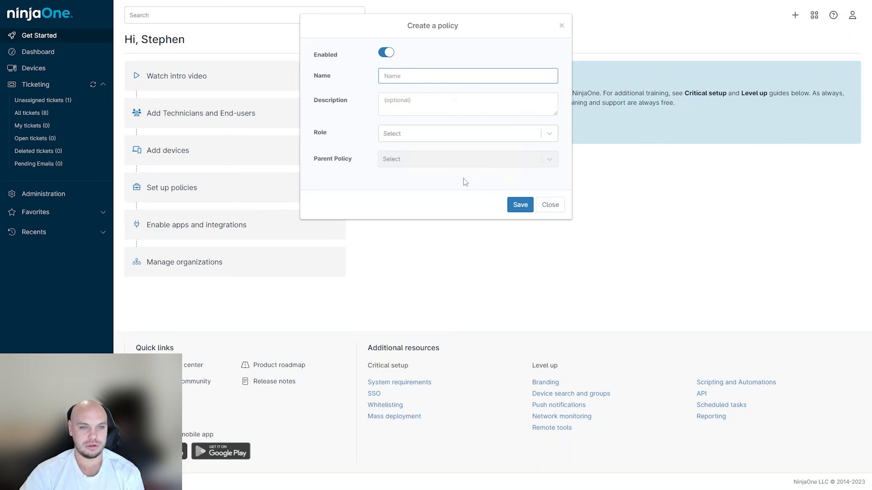
click(552, 206)
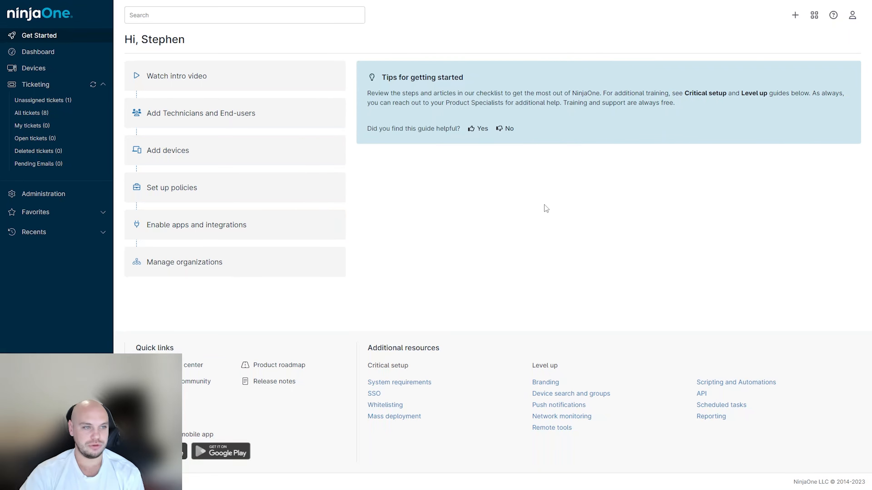
- Open the Example agent policy from the administration area to view its conditions
click(20, 195)
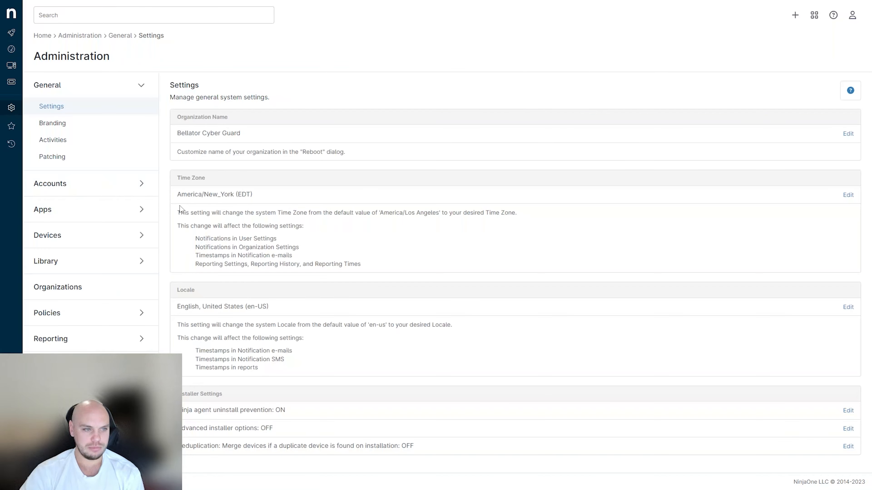
click(82, 313)
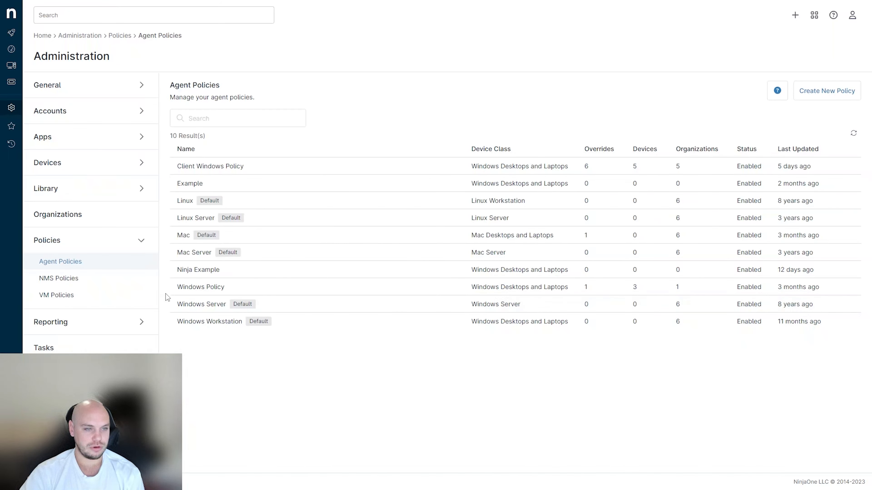
click(205, 190)
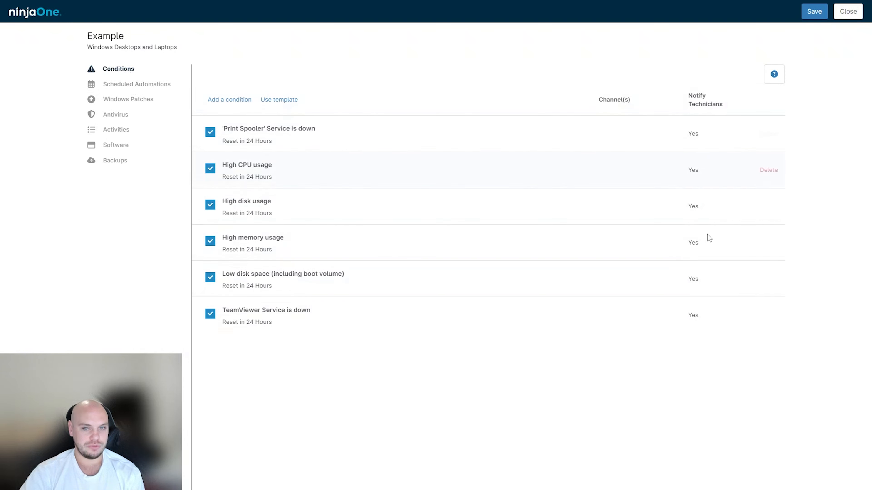
- Examine the options for adding a scheduled automation to the Example policy and cancel without adding one
click(118, 90)
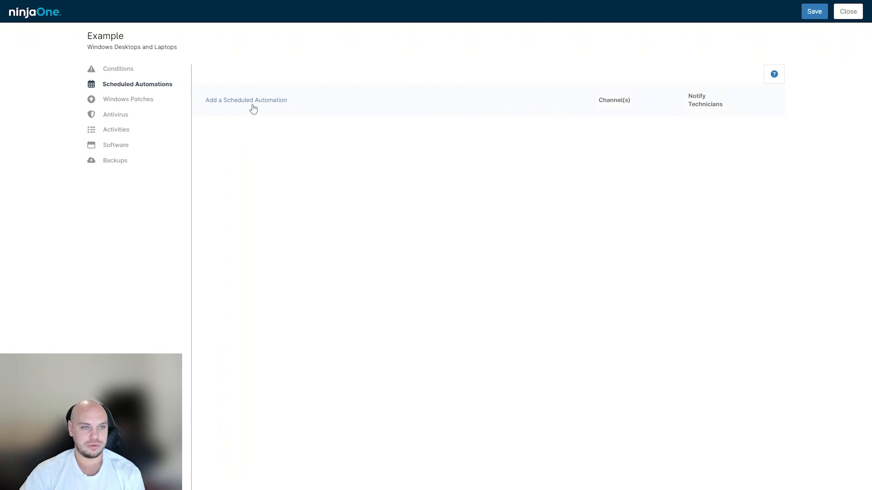
click(216, 102)
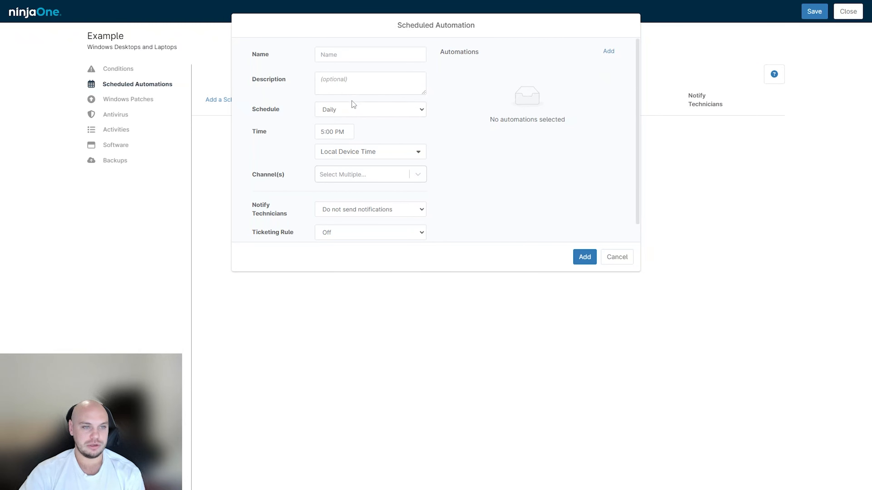
scroll(348, 83, down, 1)
scroll(381, 207, up, 1)
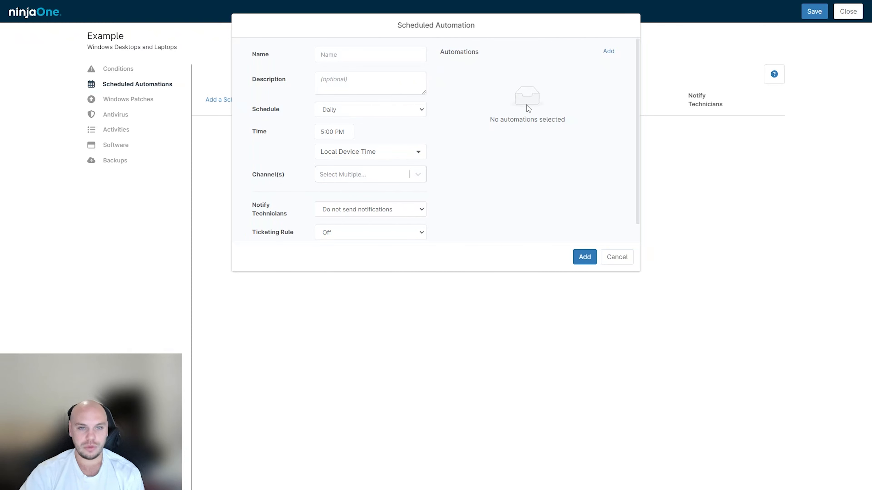
click(624, 260)
- Examine the Example policy's Windows patch schedules and approvals, along with its antivirus and activities settings
click(146, 101)
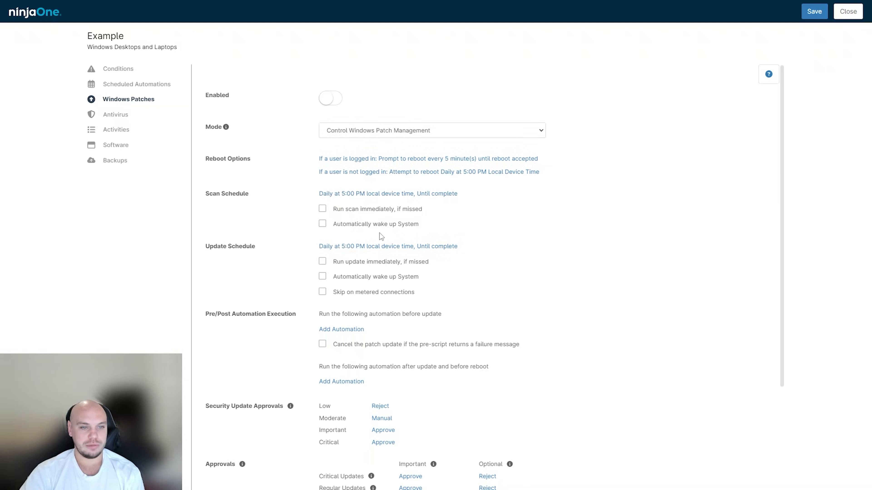
scroll(381, 292, down, 4)
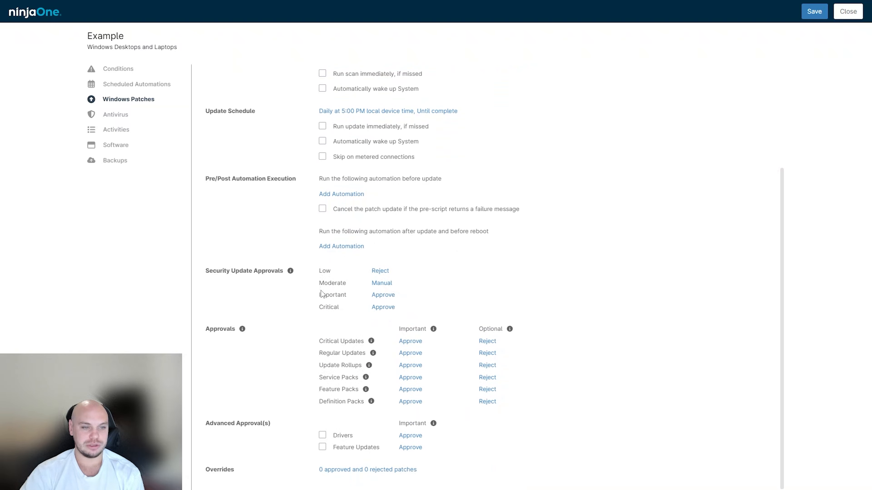
scroll(280, 314, up, 5)
click(125, 117)
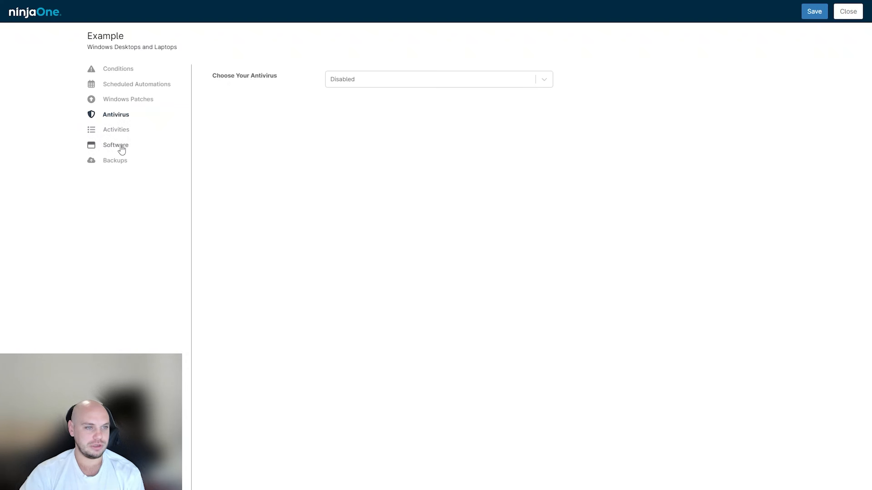
click(120, 133)
- Examine the Example policy's software patching settings and the list of products available to add, and cancel without adding any
click(117, 146)
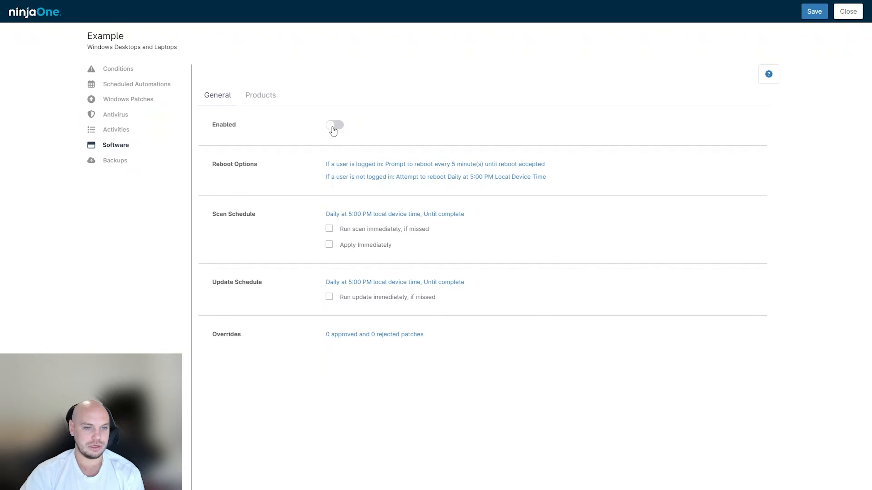
click(263, 103)
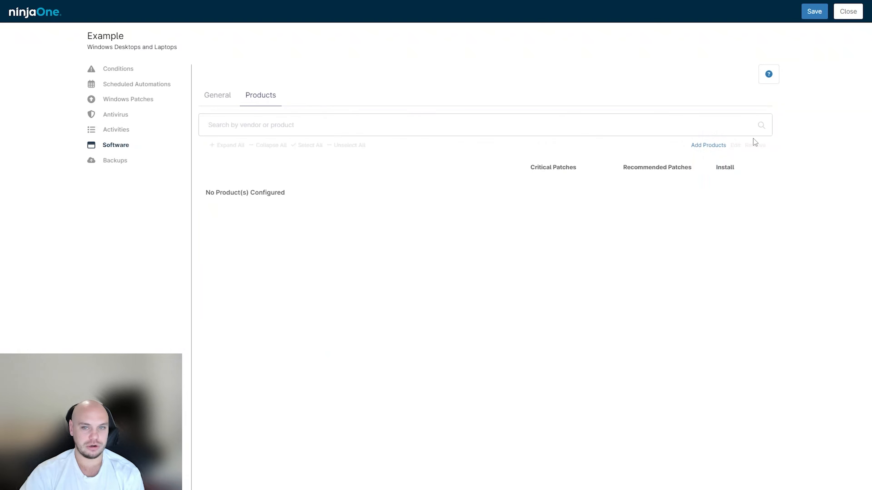
click(710, 147)
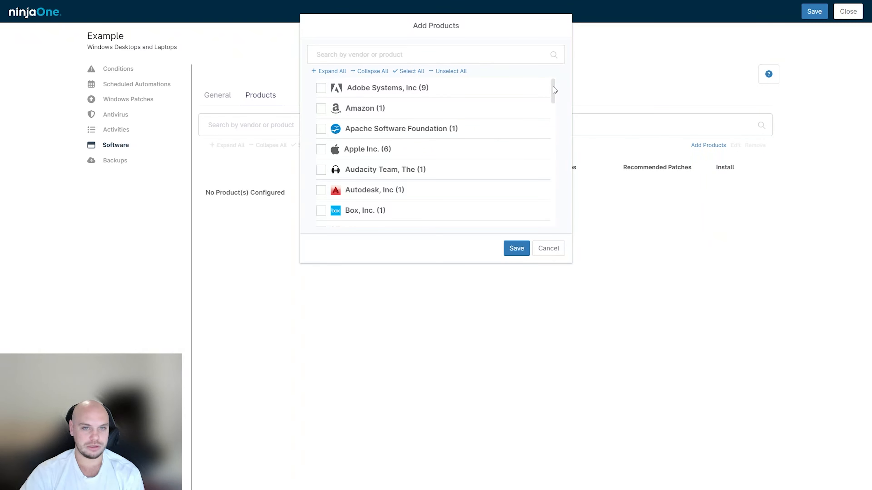
drag(555, 86, 559, 232)
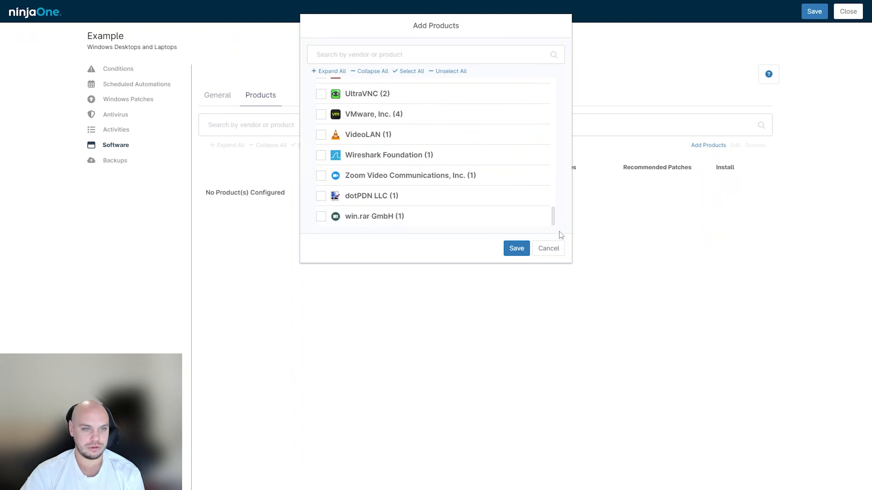
click(551, 254)
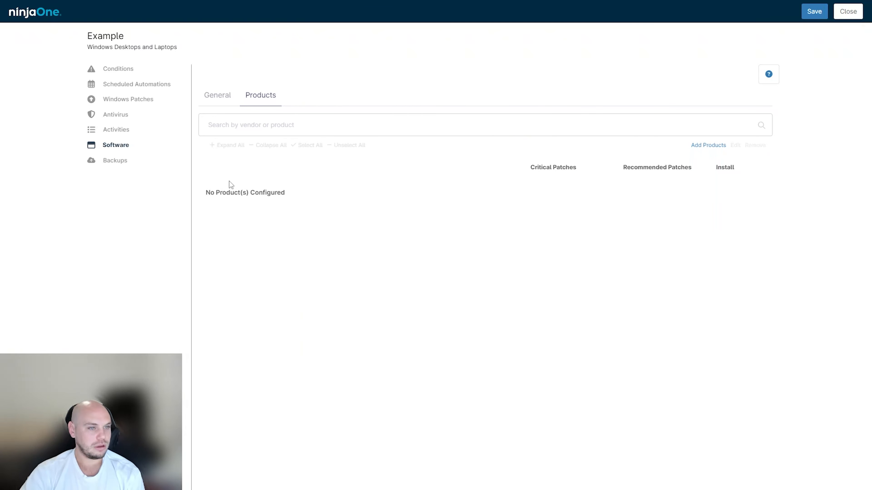
- Open a new File/Folder backup plan in the Example policy and view its schedule, revision and destination settings
click(115, 161)
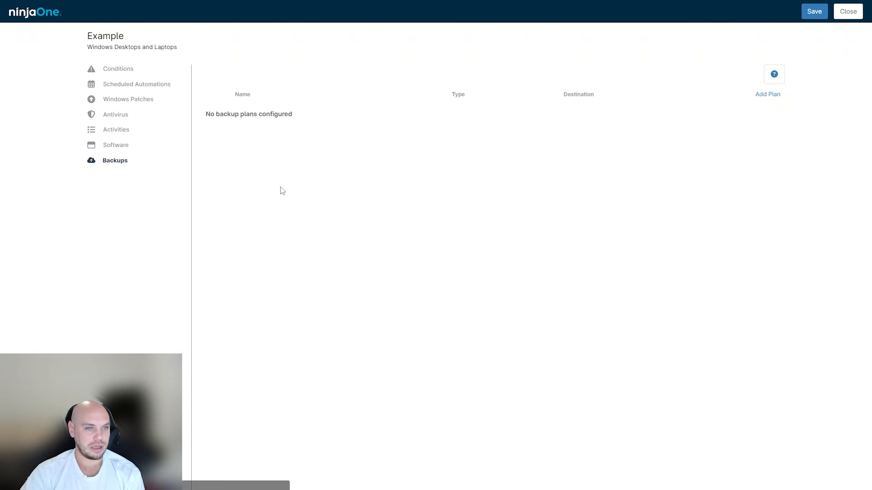
click(771, 100)
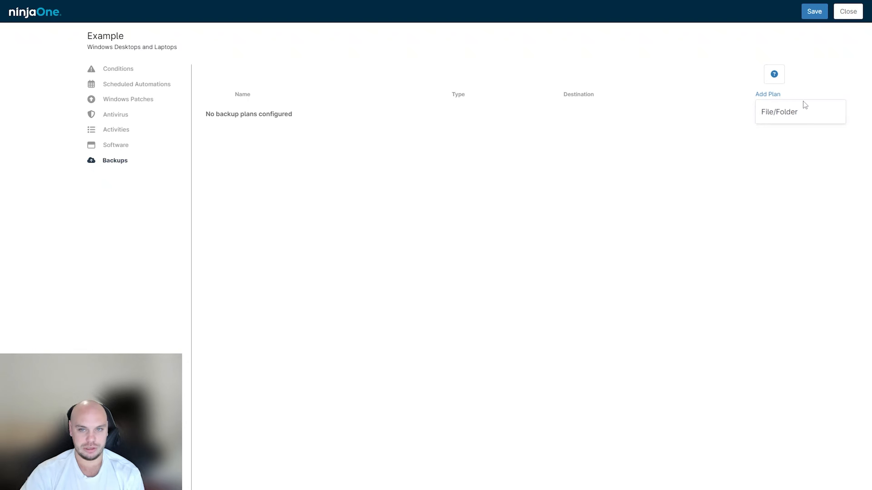
click(777, 117)
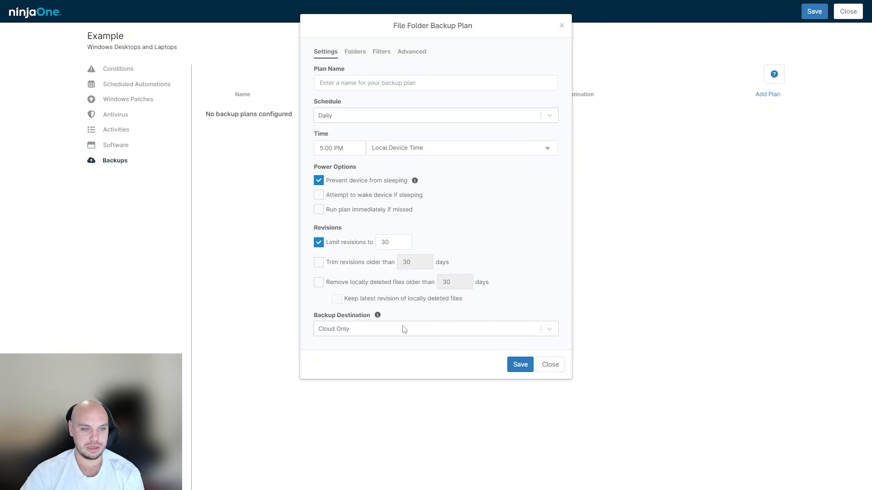
click(399, 331)
click(392, 334)
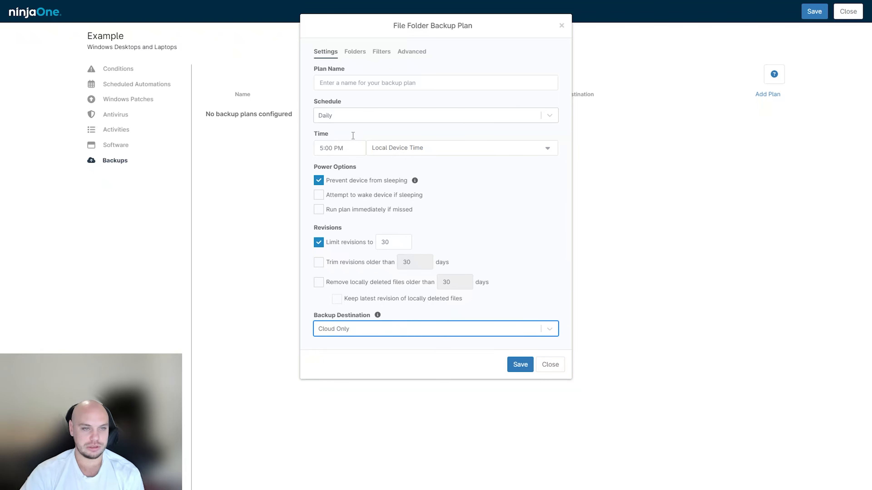
- Examine the backup plan's common folder and included folder options, and close the plan without saving
click(354, 53)
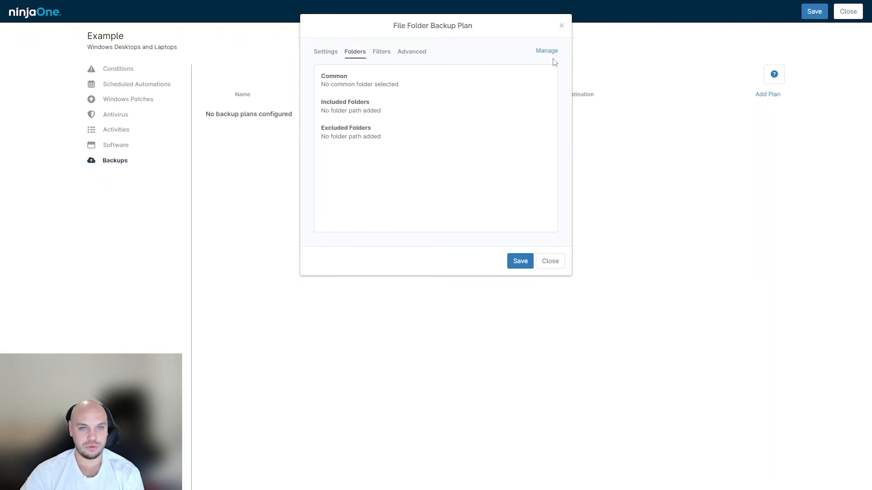
click(547, 52)
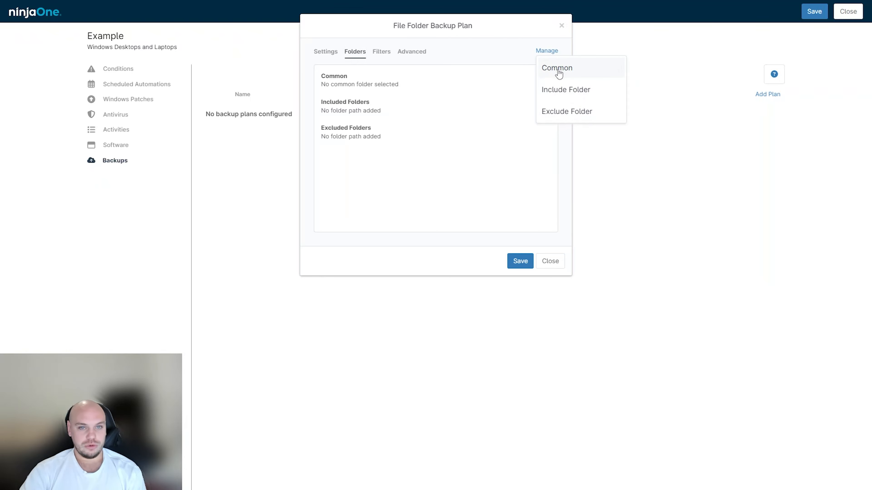
click(558, 68)
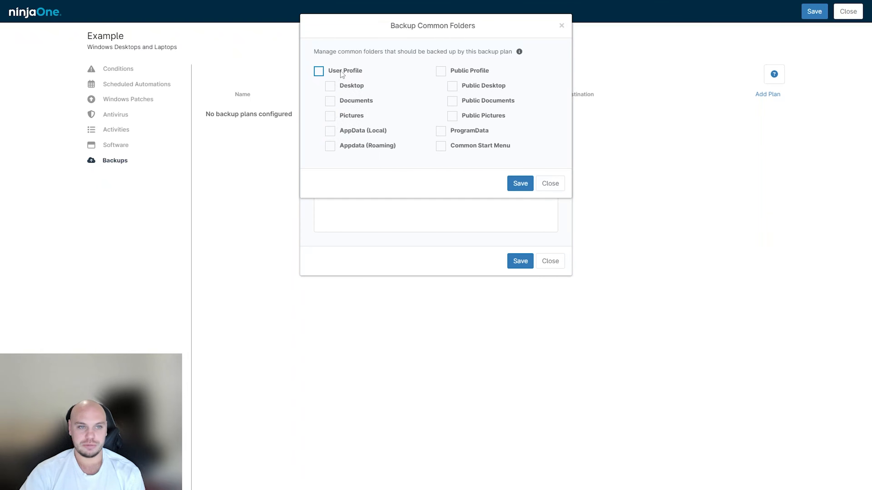
click(547, 183)
click(545, 51)
click(563, 89)
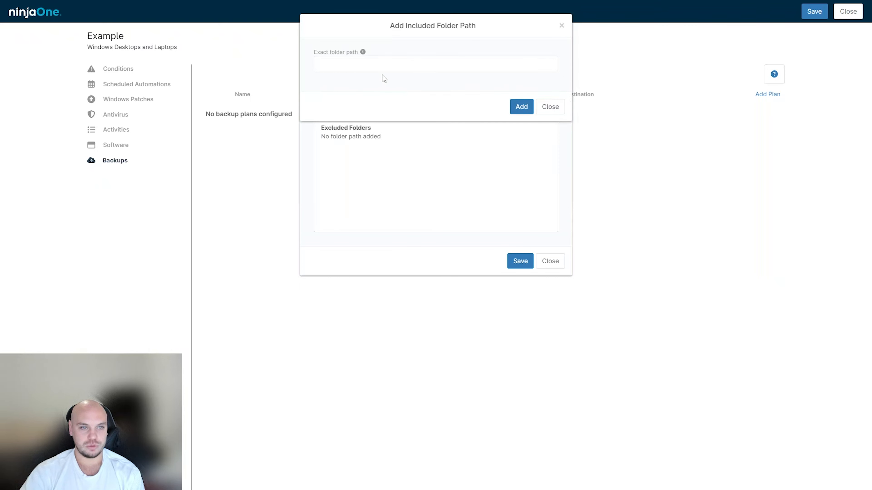
click(338, 64)
click(558, 110)
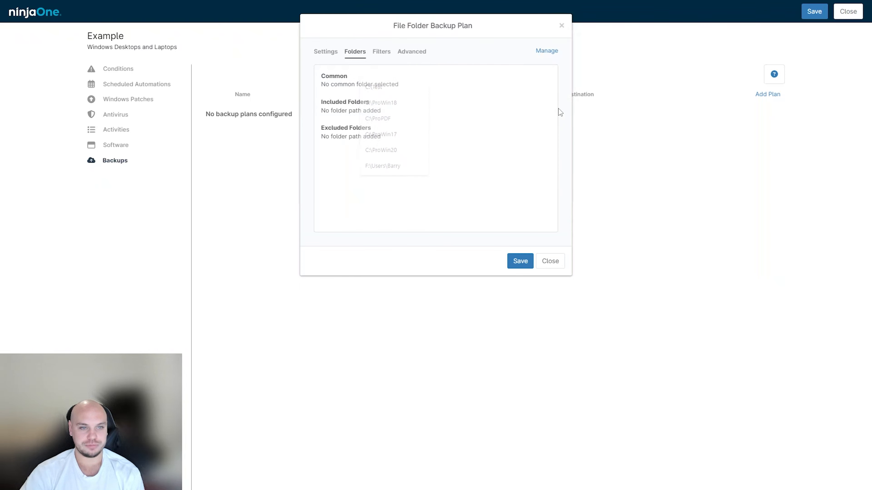
click(551, 267)
- Close the Example policy, discarding its unsaved changes, and return to the Get Started page
click(845, 14)
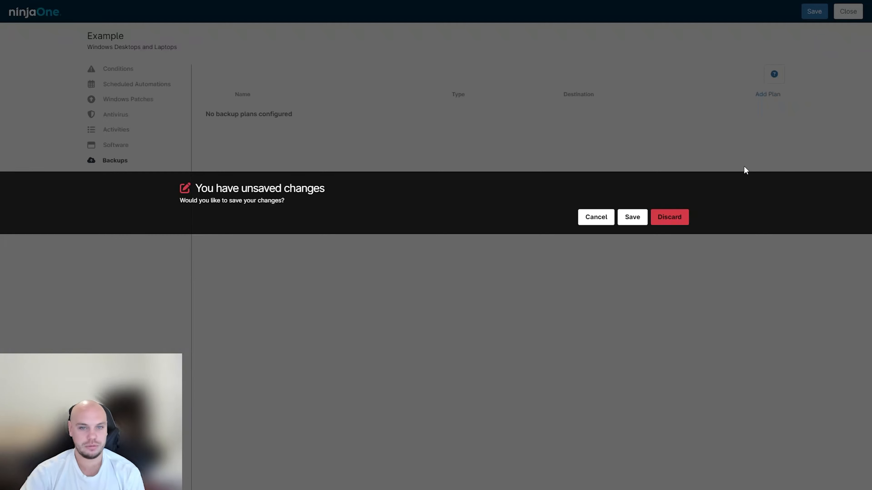
click(657, 222)
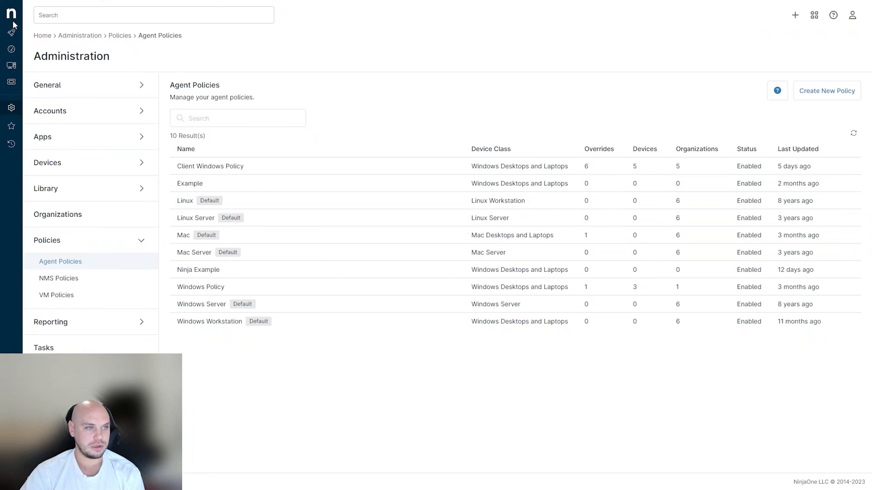
click(12, 21)
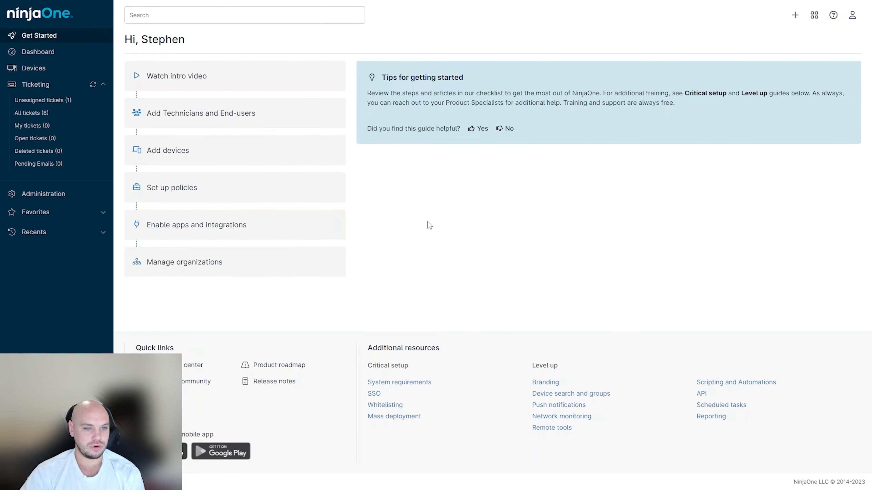
- View the dashboard overview with its software and OS patching options, and open the global knowledge base
click(51, 55)
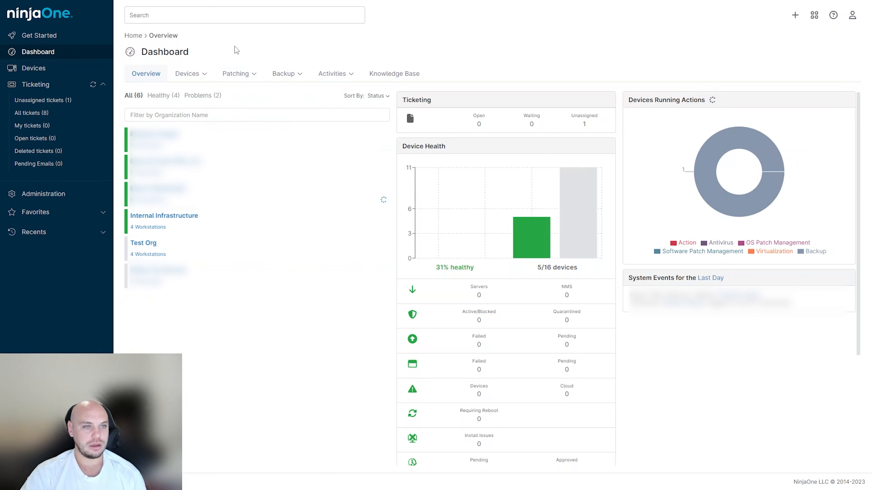
mouse_move(238, 76)
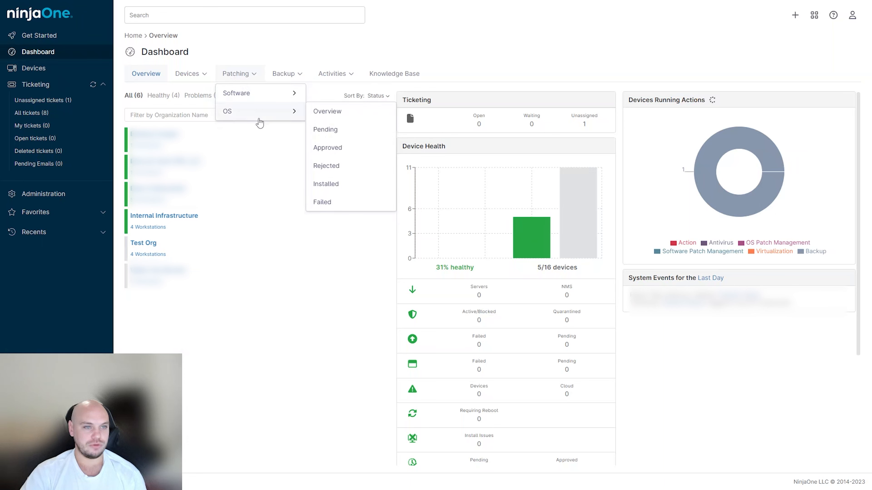
mouse_move(261, 97)
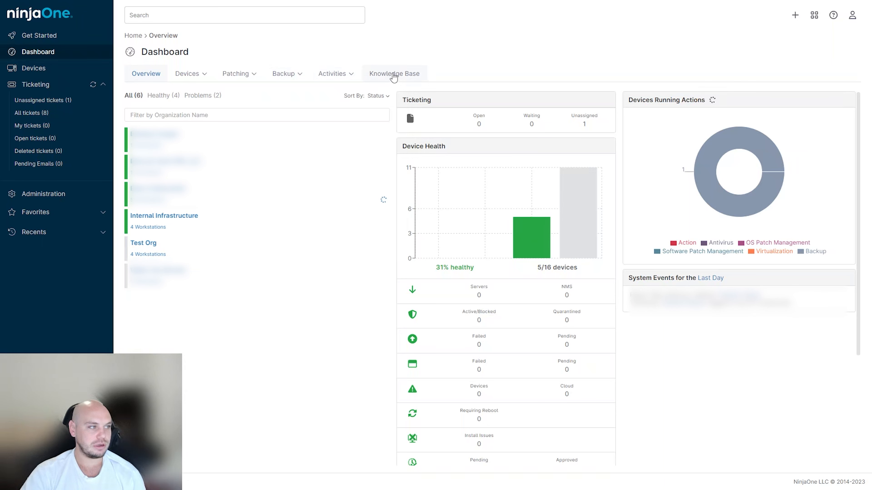
click(394, 76)
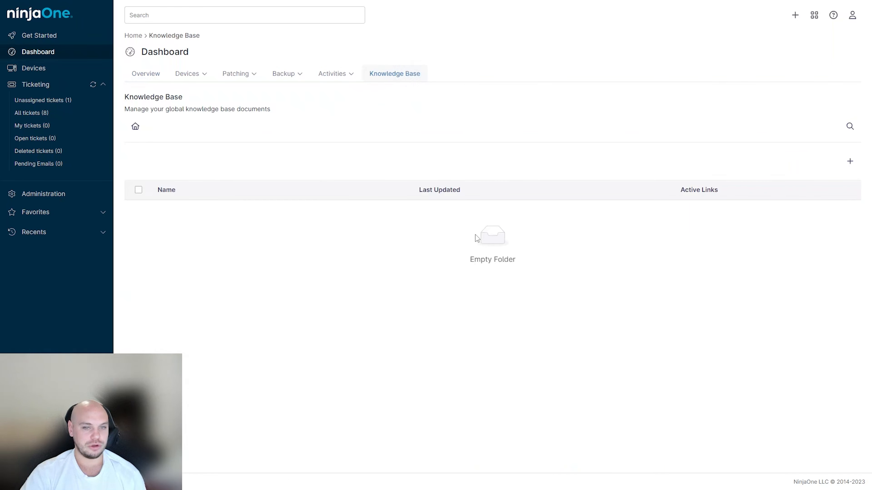
- View the dashboard's log of all activities and the backup overview across organizations
click(338, 76)
click(326, 93)
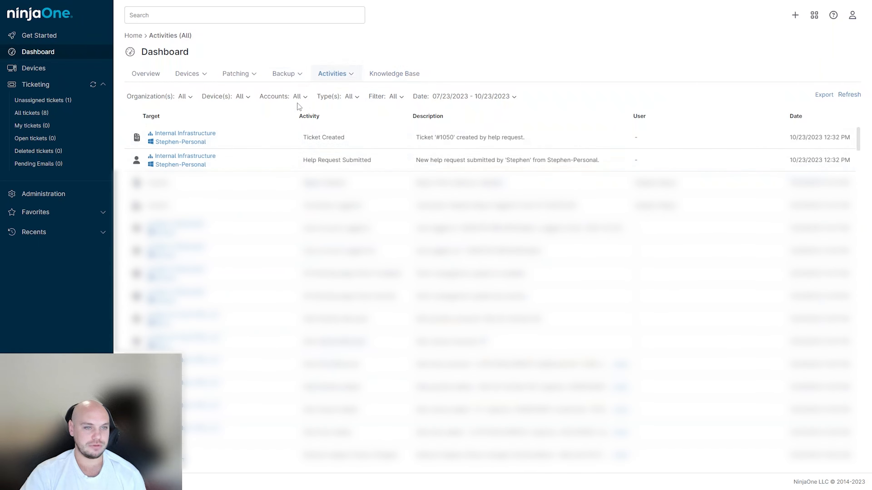
click(282, 75)
click(295, 94)
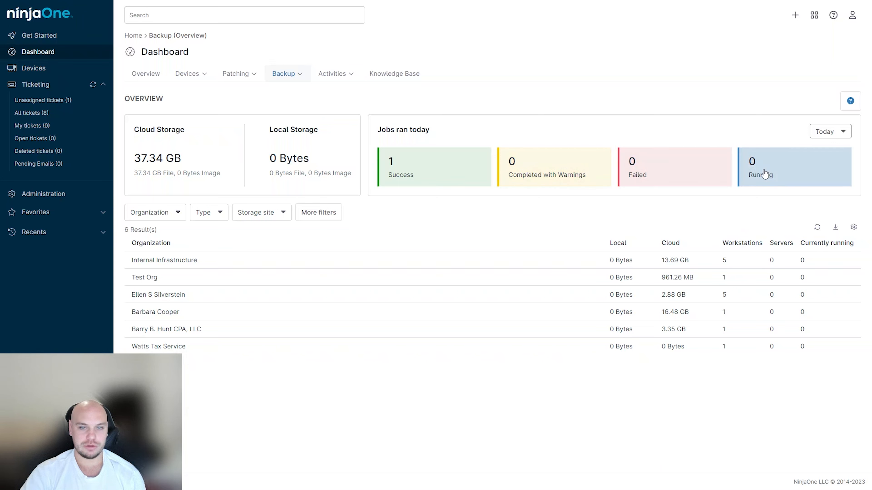
- View the OS patching overview and the dashboard's device options, and return to the dashboard overview
click(236, 78)
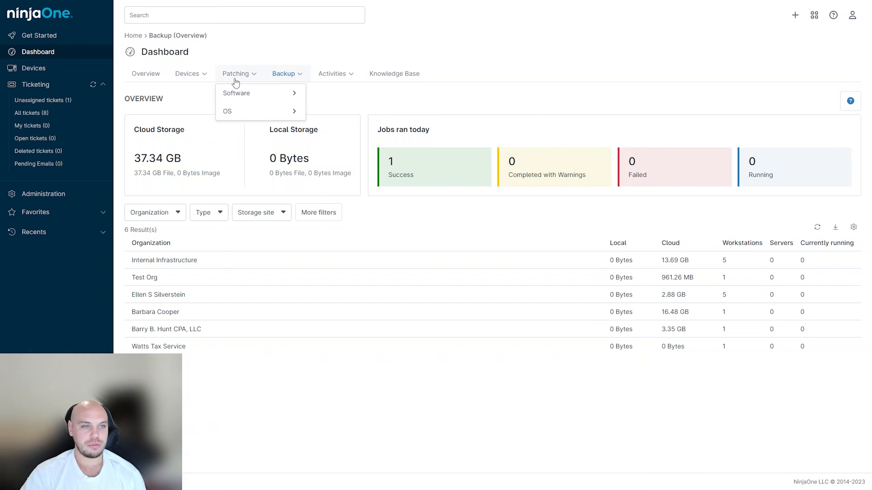
mouse_move(250, 113)
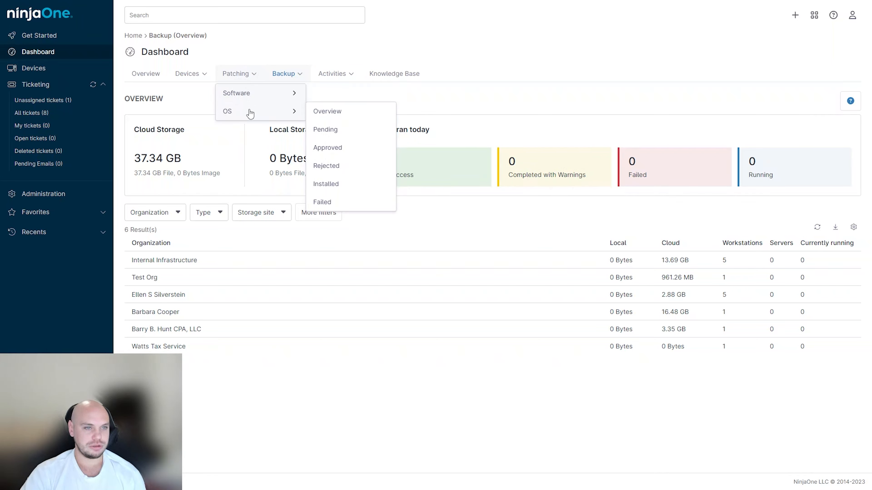
click(314, 112)
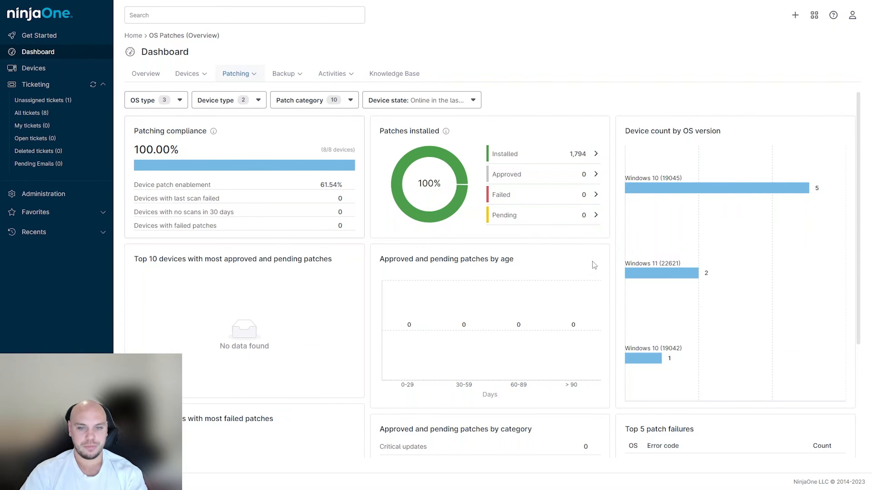
click(196, 82)
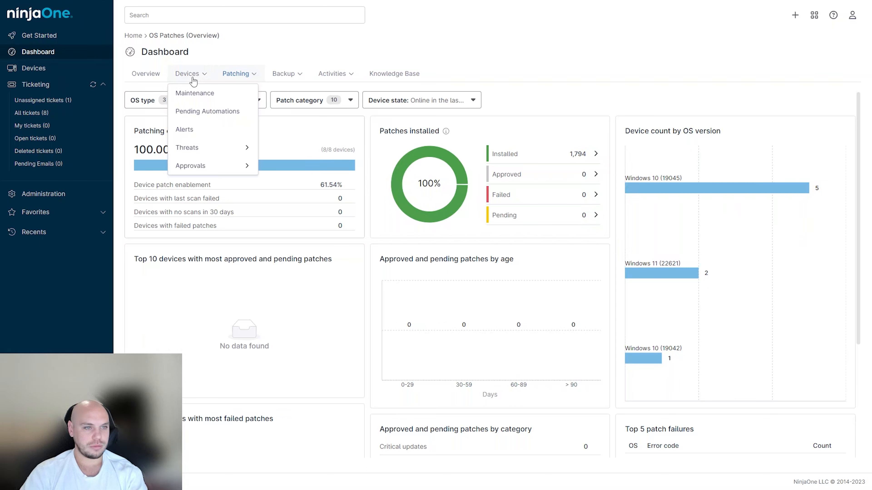
click(145, 73)
click(205, 79)
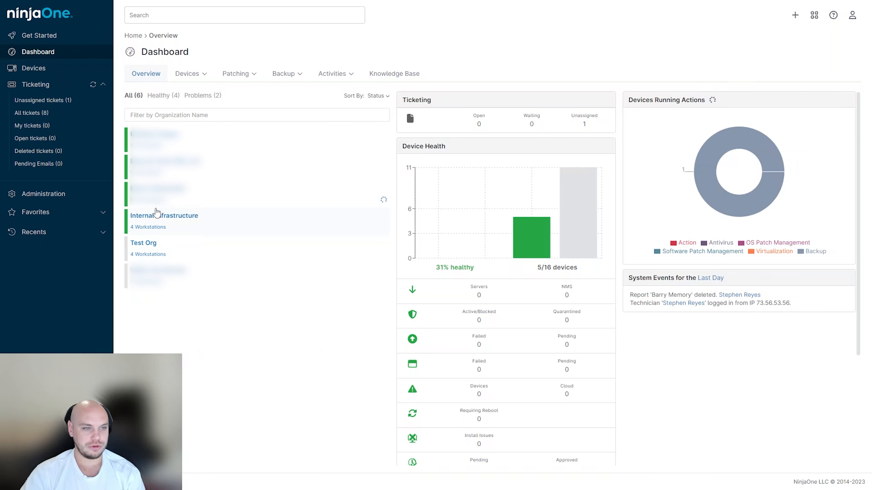
- Open the Internal Infrastructure organization and view its overview and locations
click(156, 216)
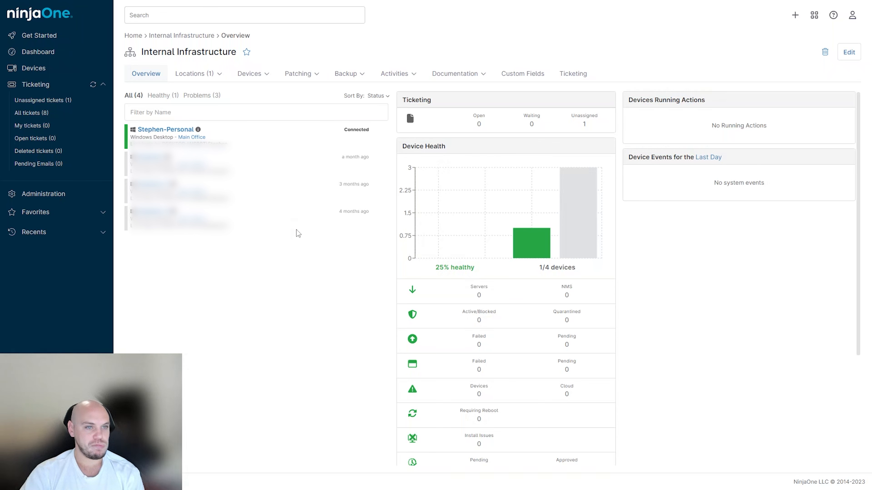
mouse_move(206, 76)
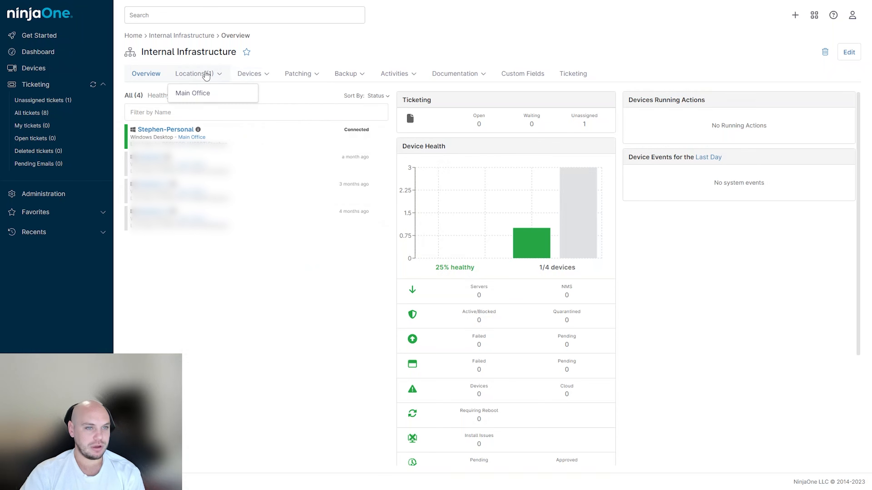
mouse_move(245, 78)
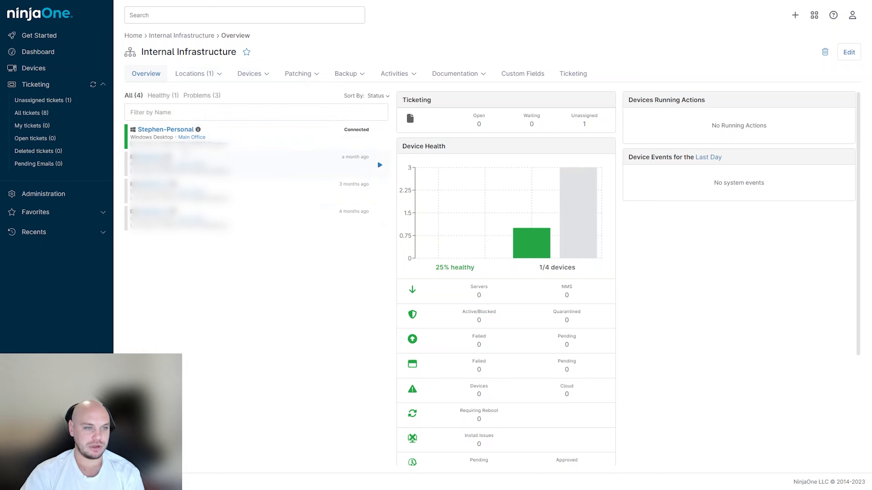
- Open the connected Windows desktop and examine its overview and its processor, memory, disk volume and network adapter details
click(230, 134)
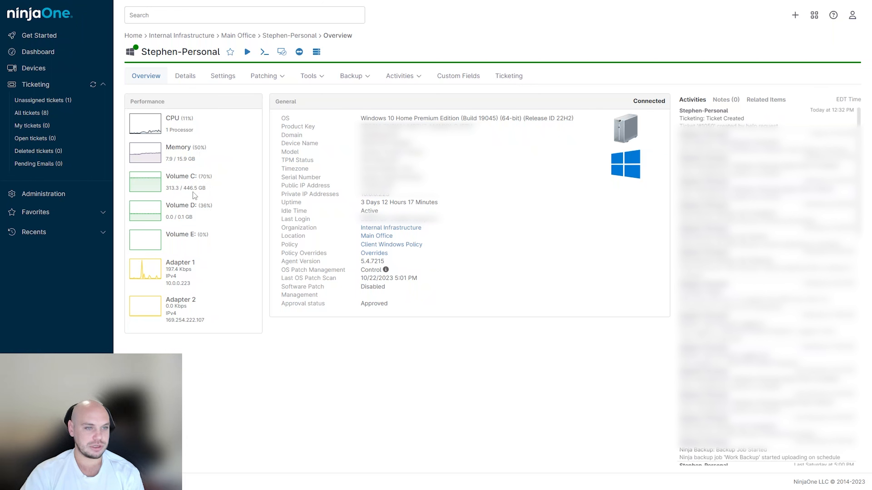
click(185, 79)
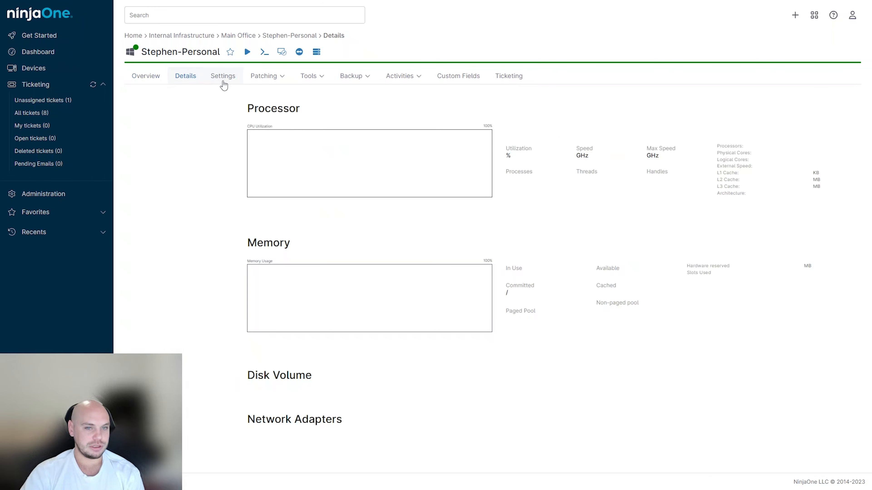
scroll(410, 224, down, 10)
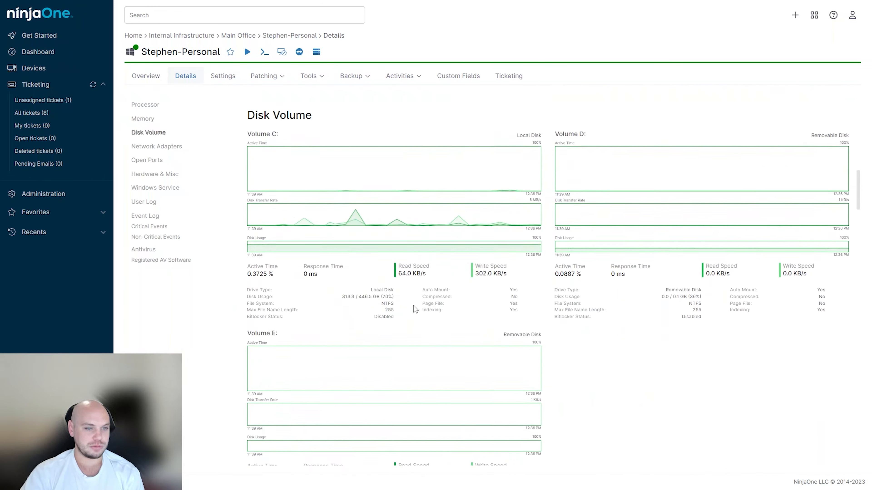
scroll(413, 306, down, 5)
scroll(462, 272, down, 12)
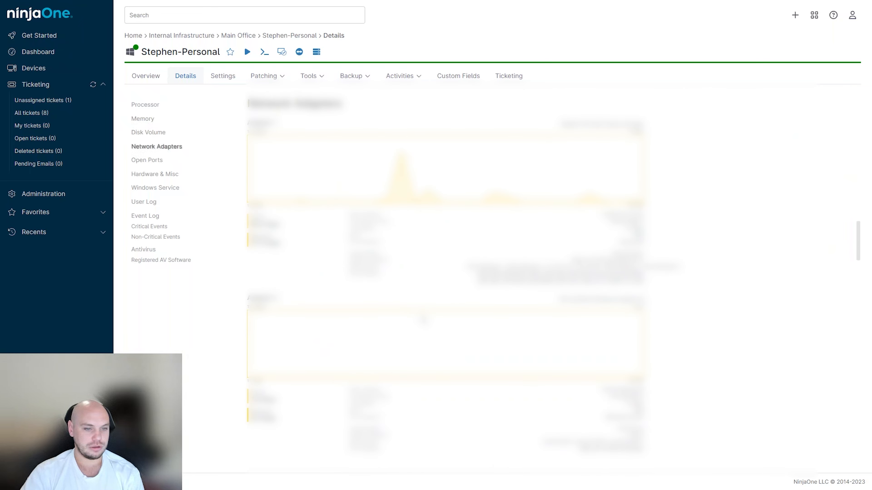
- Examine the device's open ports and hardware details, and open its settings
scroll(316, 253, down, 10)
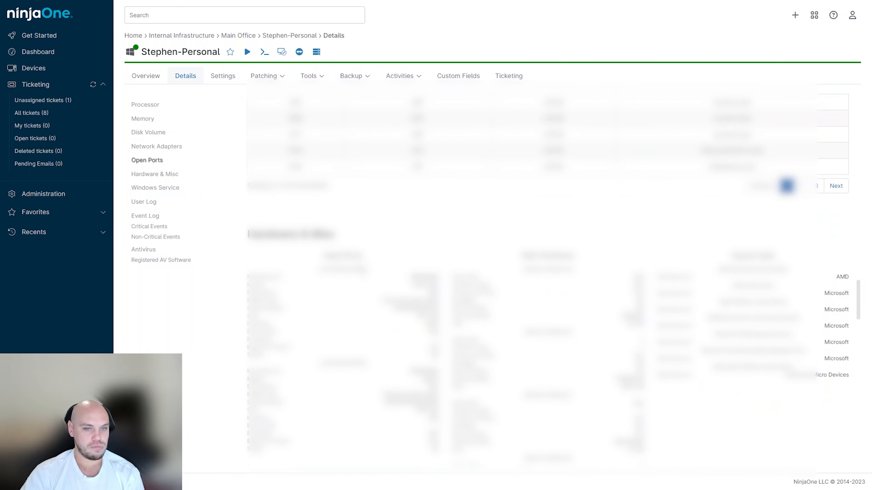
click(224, 78)
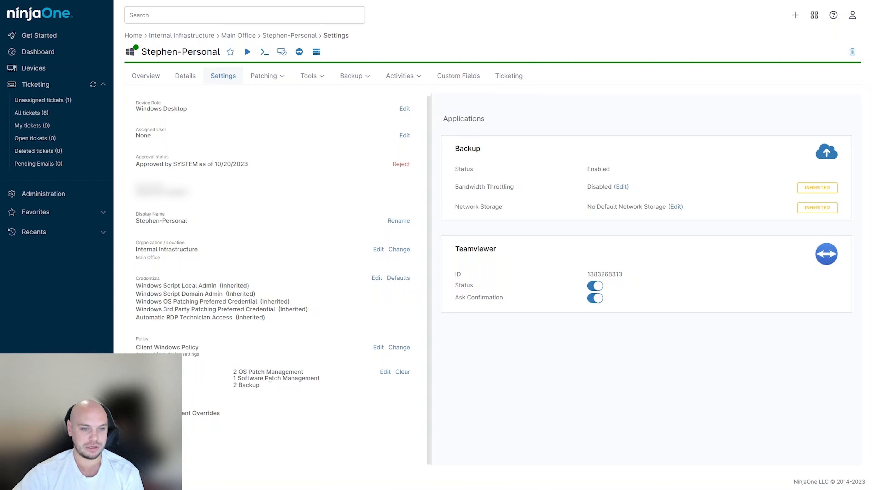
- Open the device's policy overrides, examine the Work Backup plan's settings without changing them, and return to the device overview
click(383, 372)
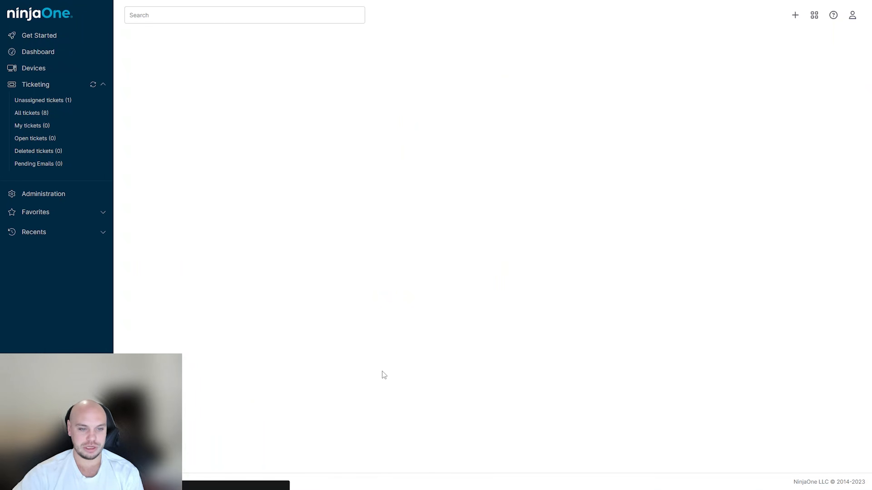
click(115, 160)
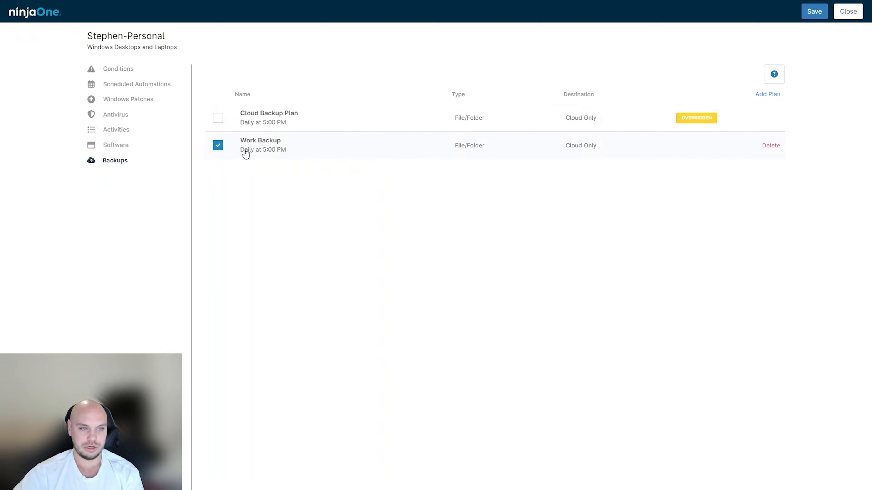
click(309, 148)
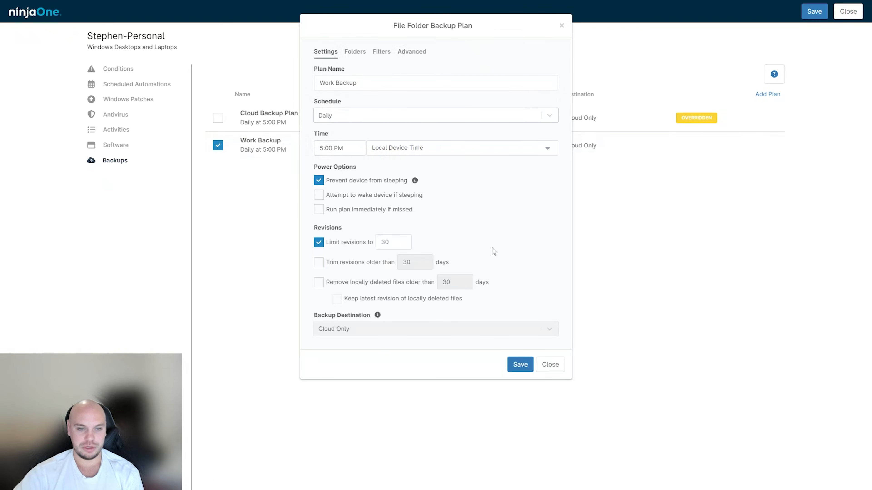
click(554, 366)
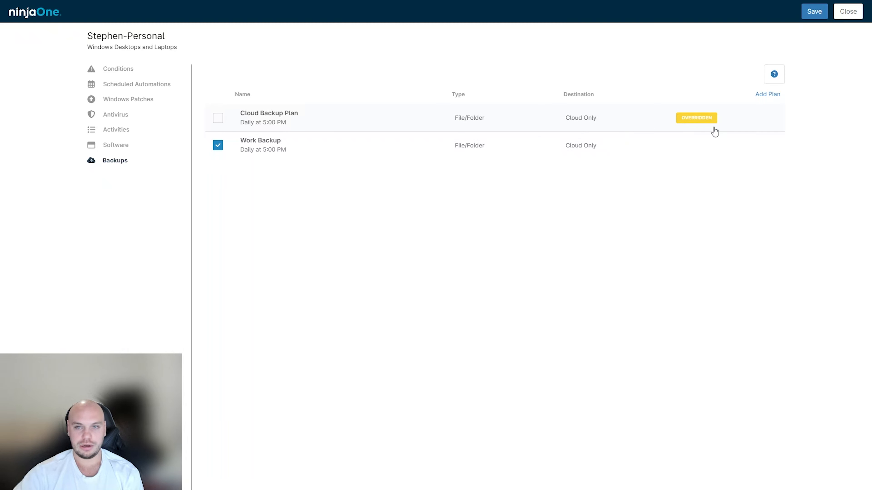
click(841, 8)
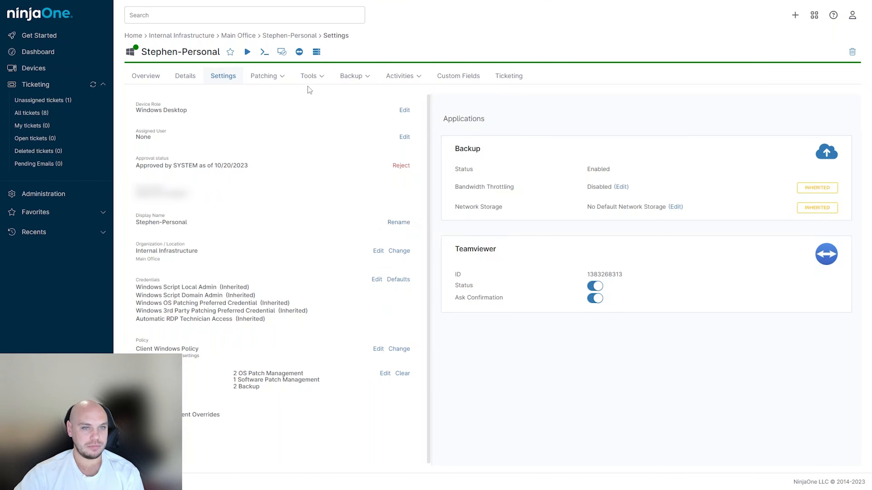
mouse_move(265, 83)
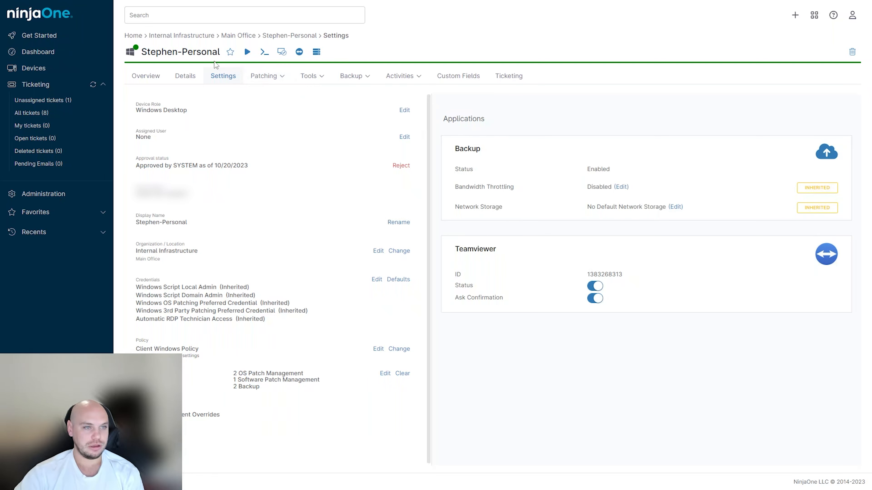
click(146, 77)
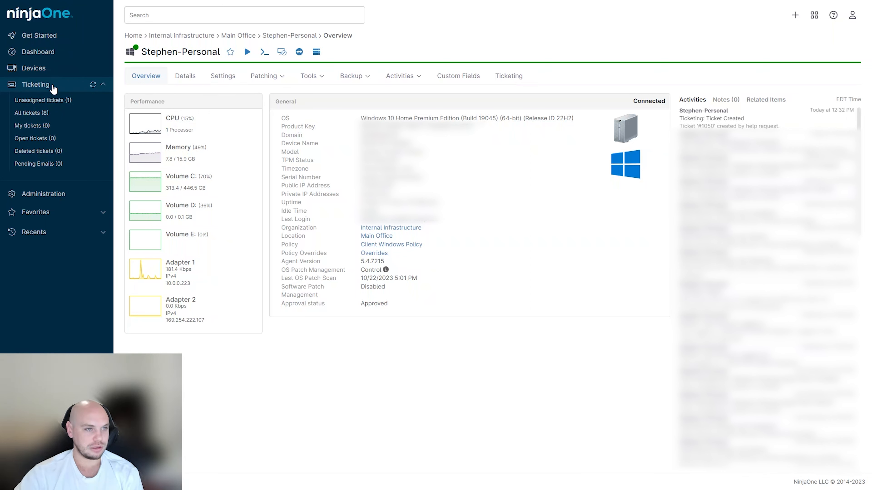
- Open the Internal Infrastructure organization from the dashboard and view its Apps & Services documentation, custom fields and ticketing
click(45, 53)
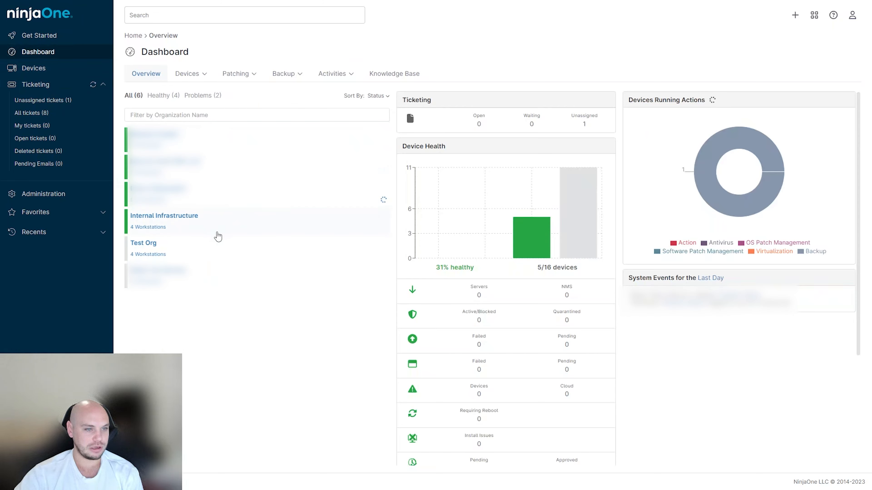
click(194, 224)
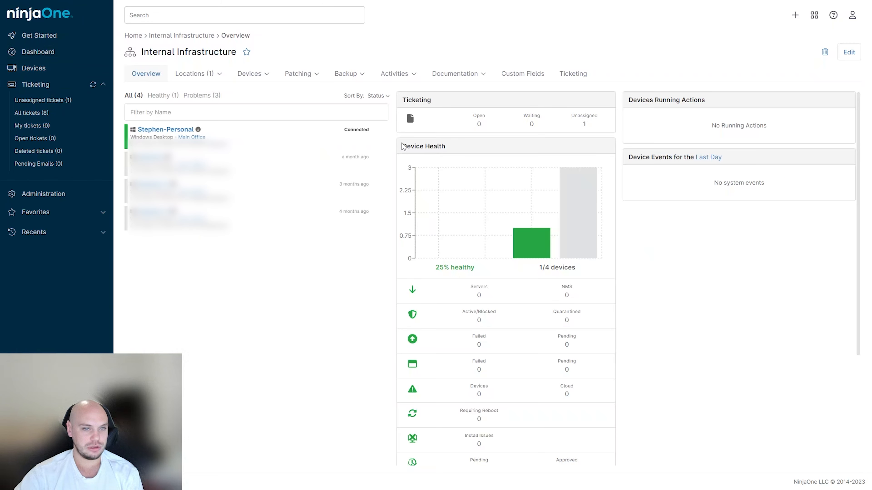
click(454, 76)
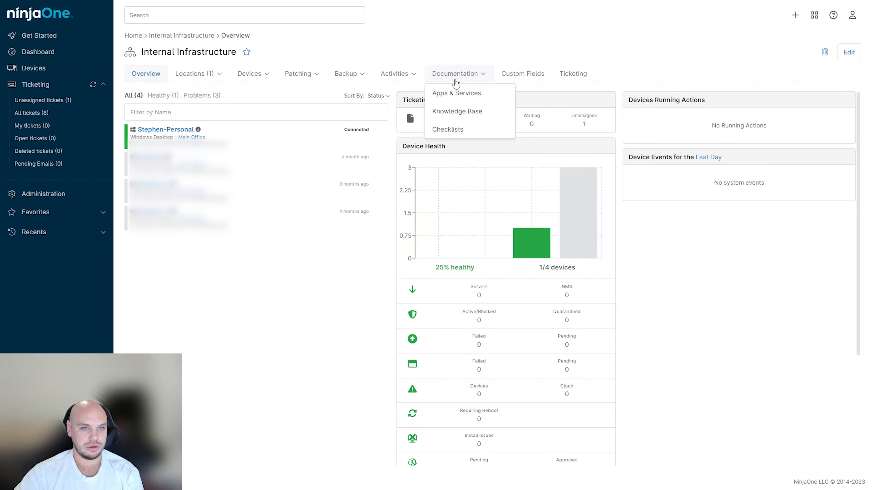
click(478, 93)
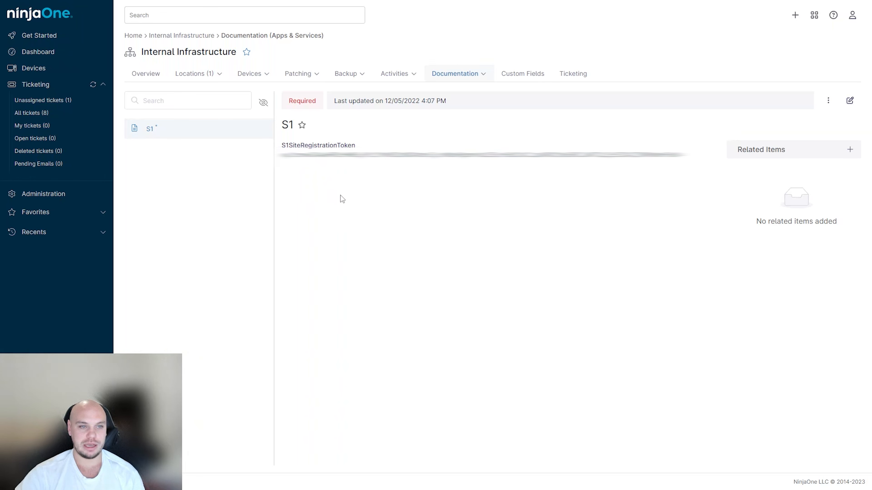
click(467, 74)
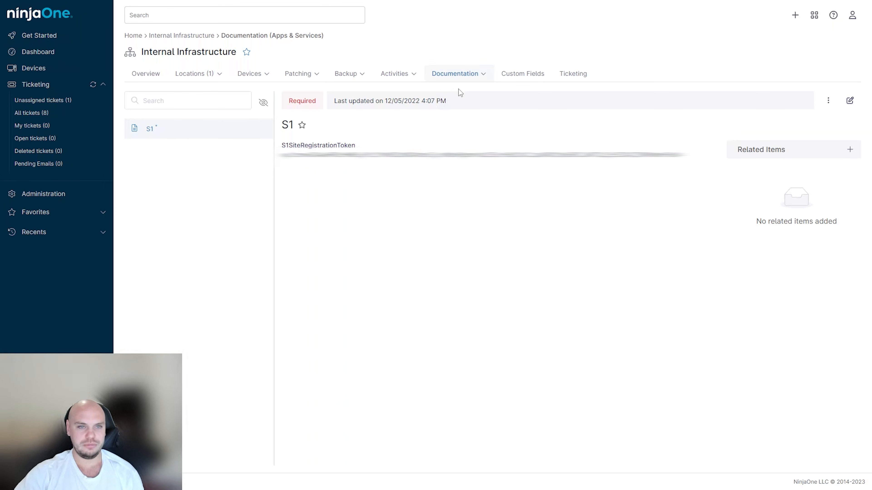
click(525, 81)
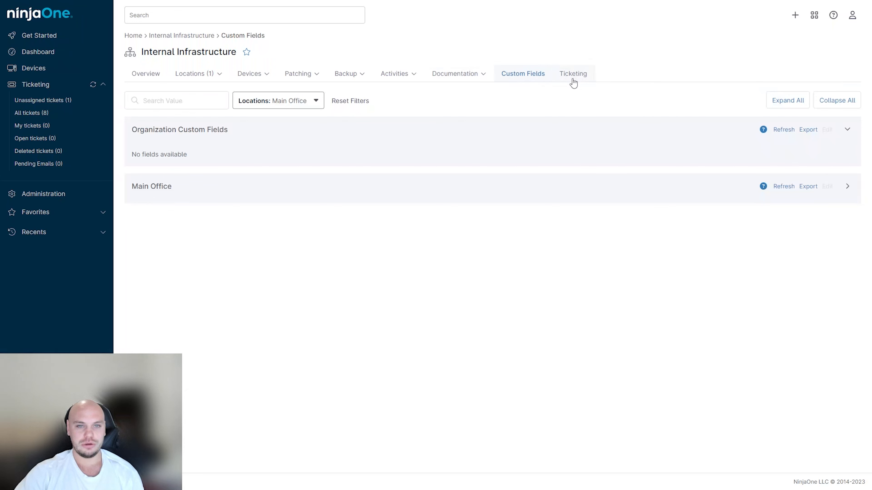
click(573, 80)
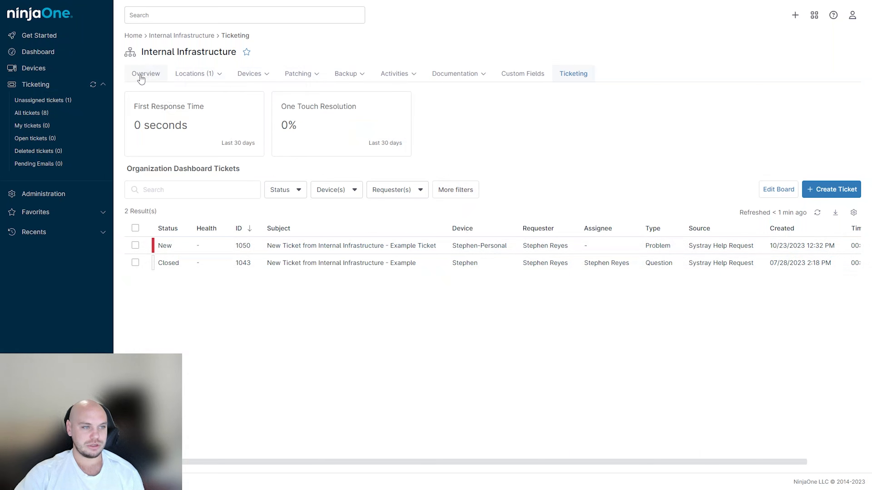
- Open the administration area and view its general system settings and website branding settings
click(53, 56)
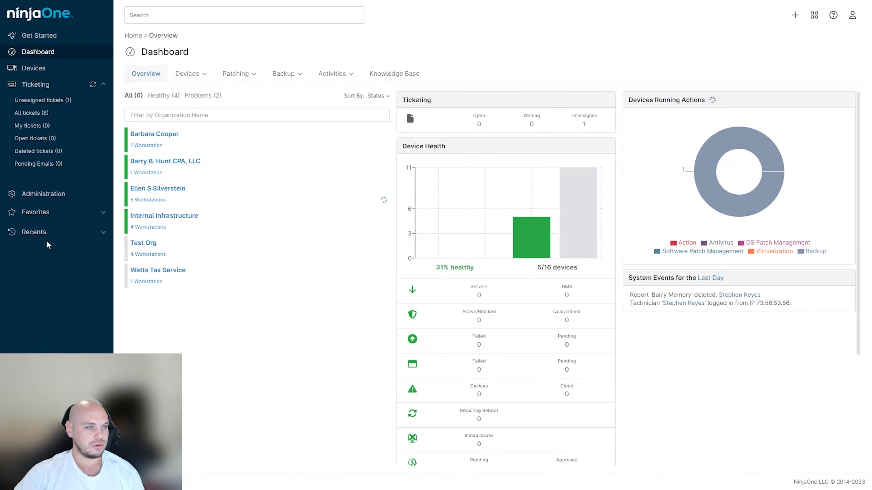
click(43, 194)
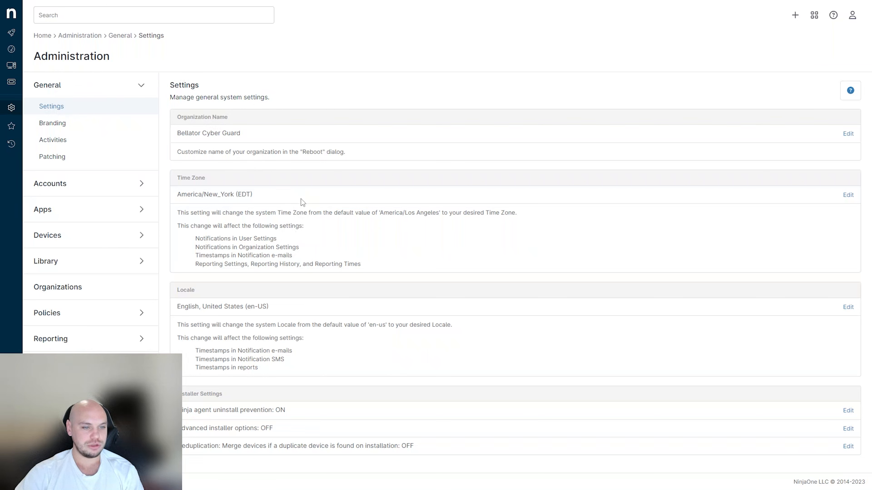
click(54, 125)
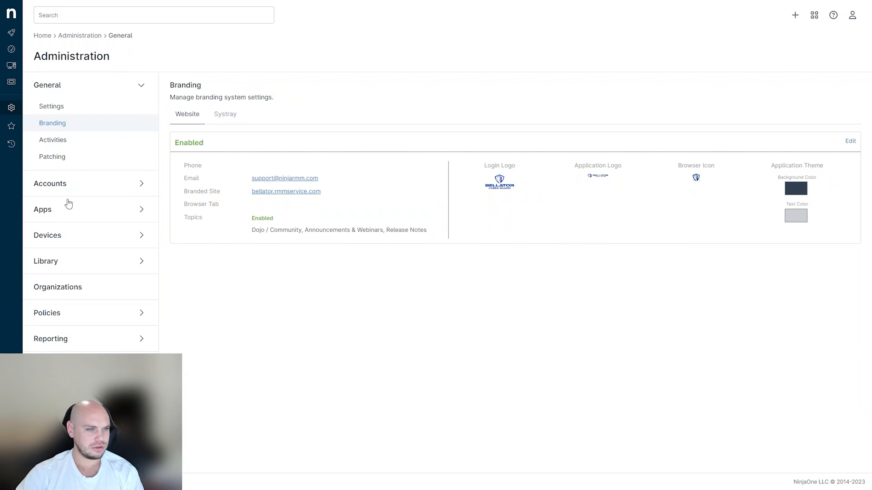
- View the installed apps and look through the integrations available to add, without adding any
click(67, 211)
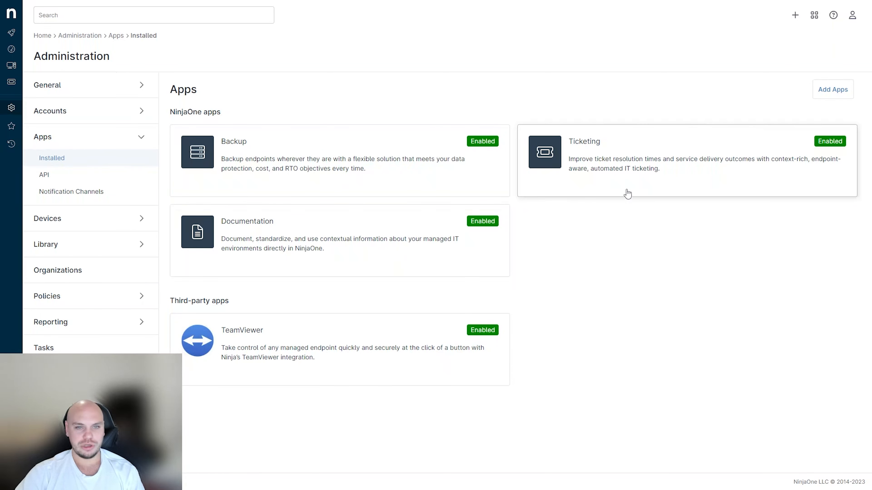
click(825, 93)
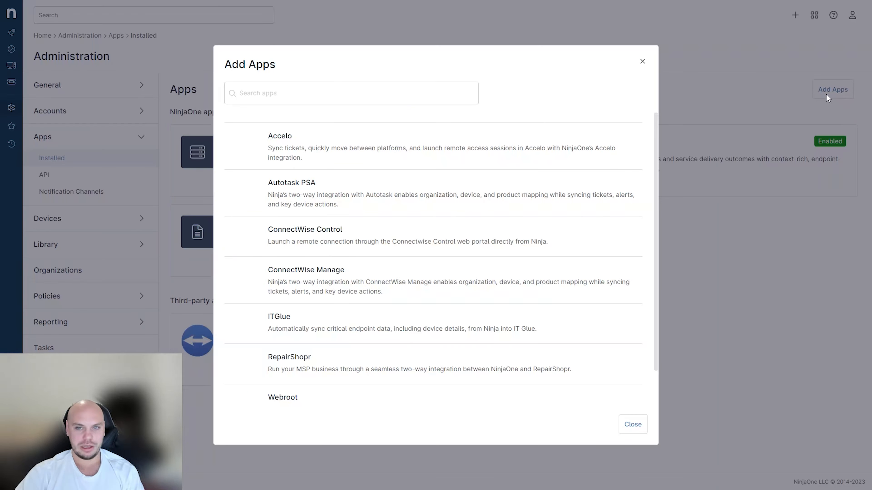
scroll(502, 229, down, 1)
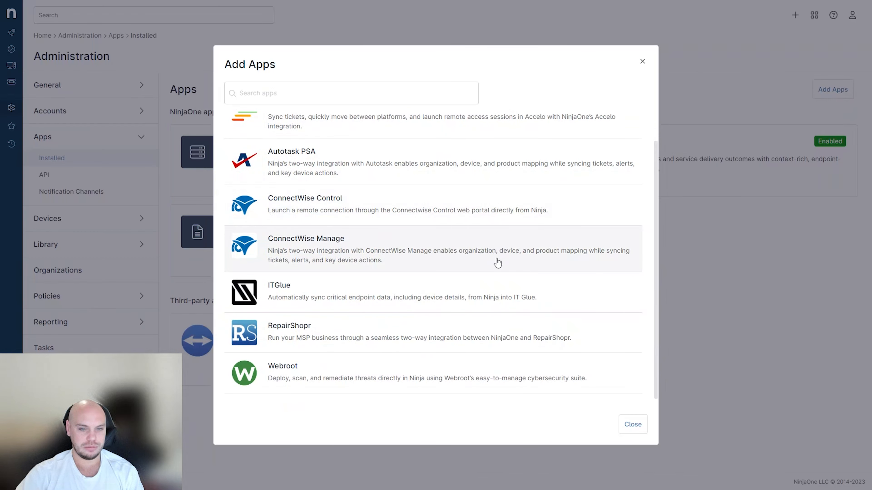
scroll(495, 277, up, 1)
scroll(515, 296, down, 1)
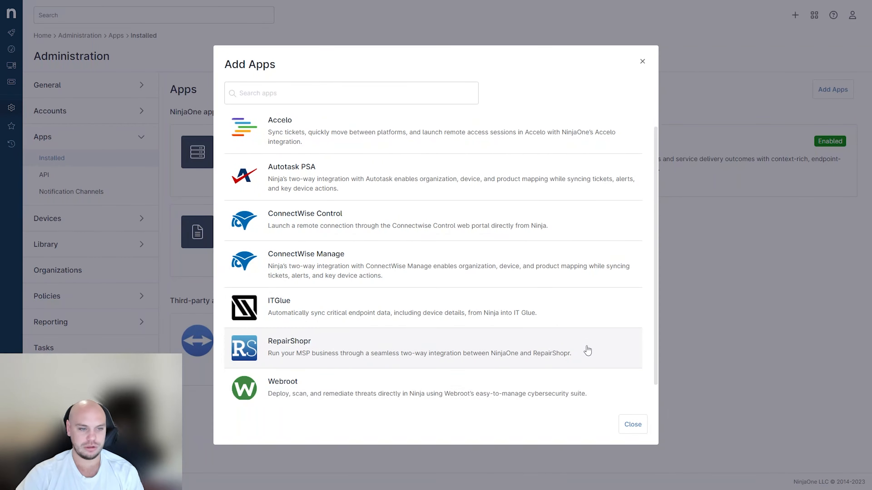
click(633, 424)
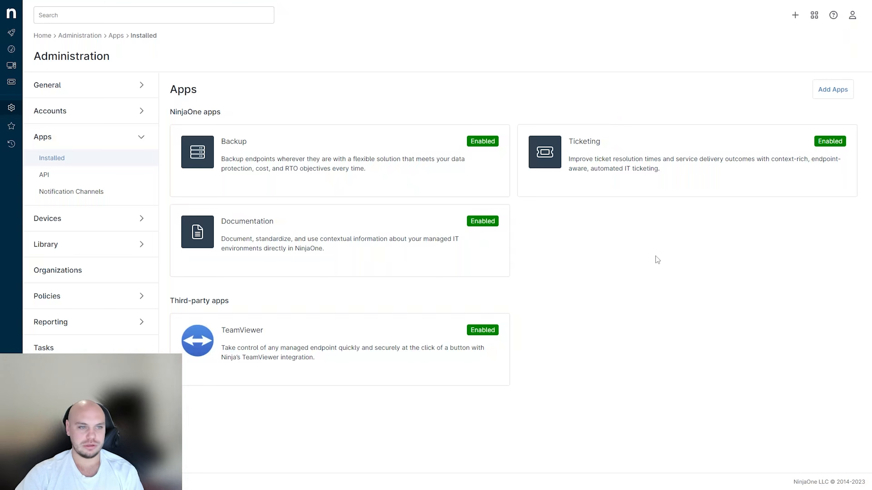
- View the API client app IDs and open the notification channels, then return to the API page
click(47, 175)
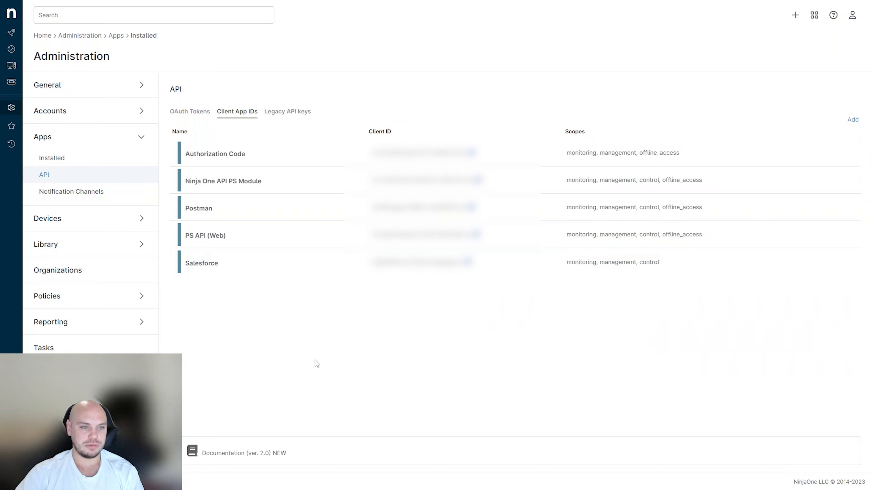
click(72, 193)
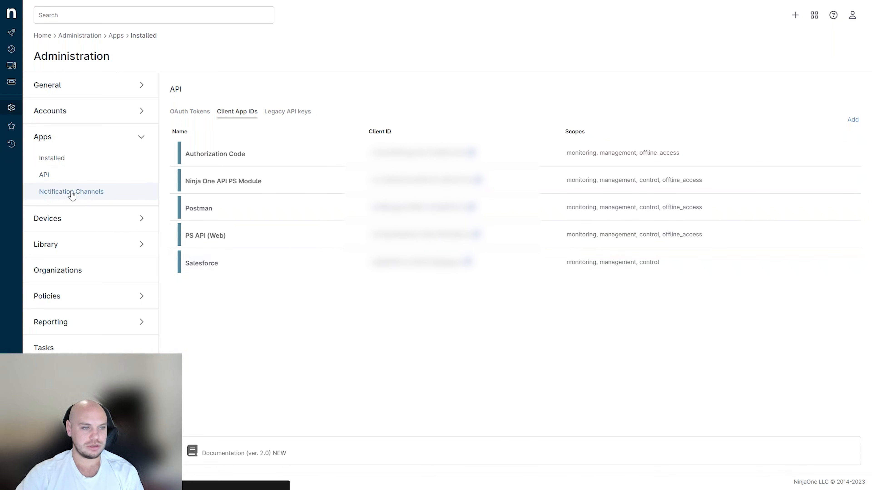
click(57, 178)
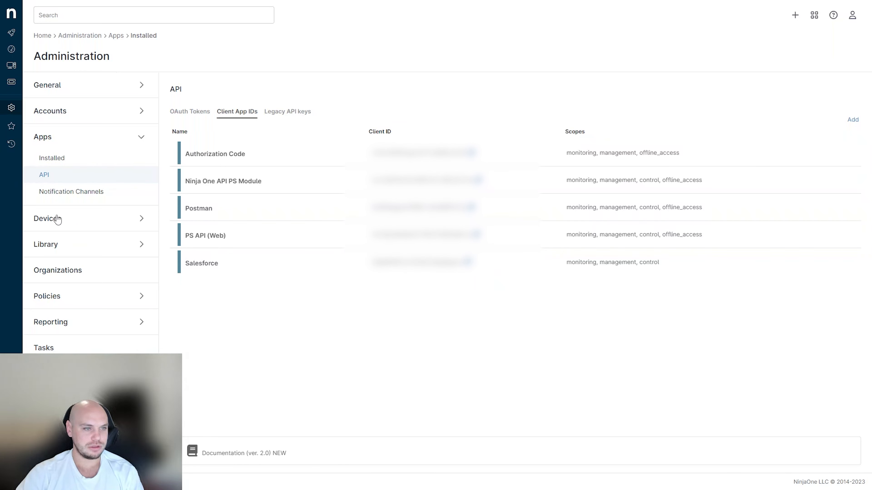
- View the library's downloads and look through the native scripts in the automation library
click(81, 247)
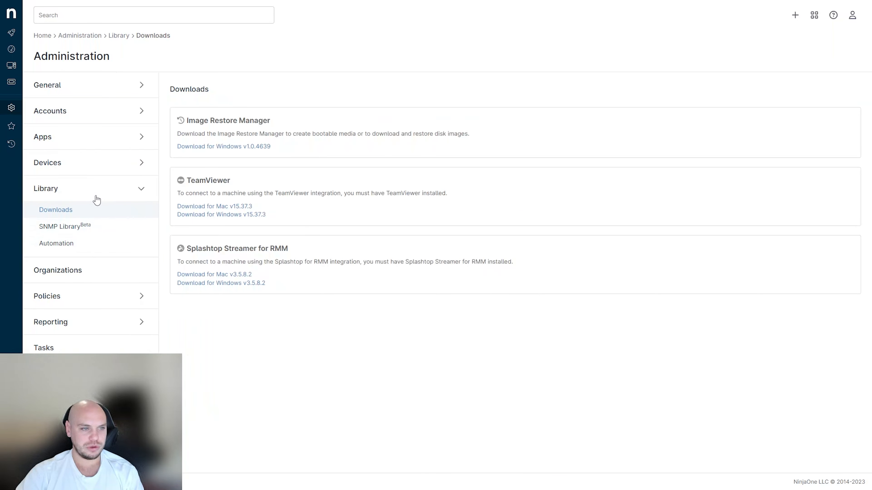
click(66, 247)
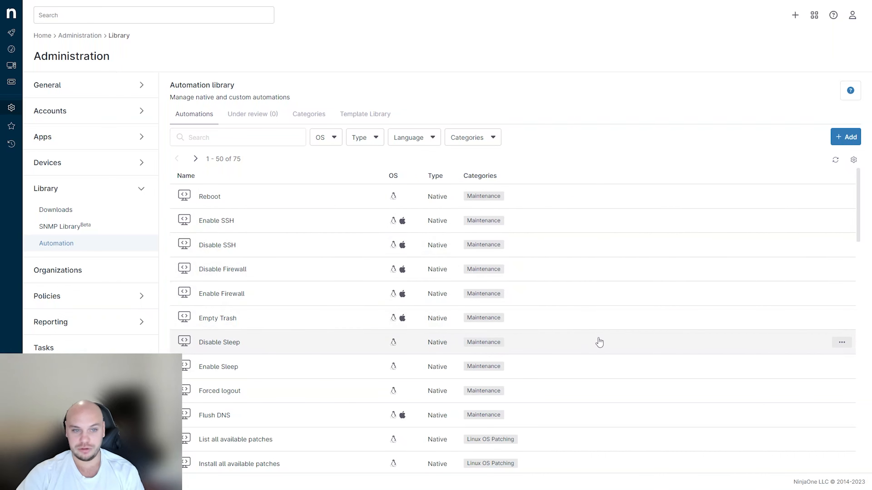
scroll(371, 254, down, 15)
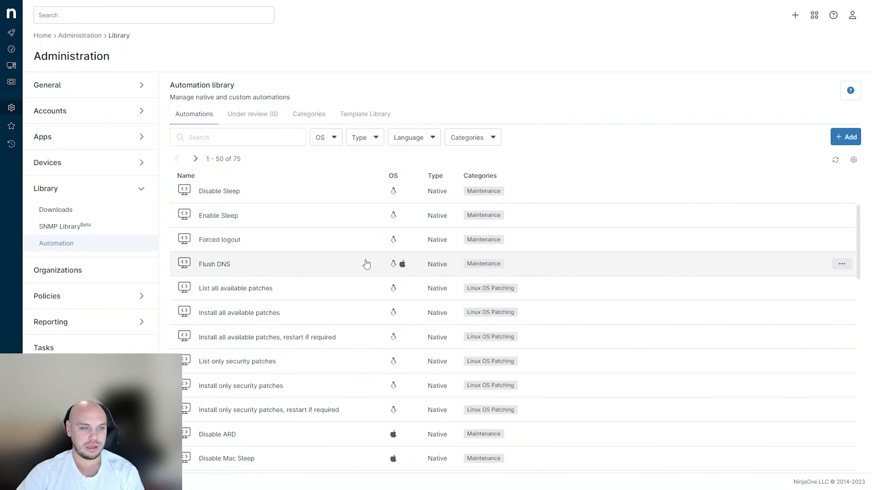
scroll(420, 300, down, 10)
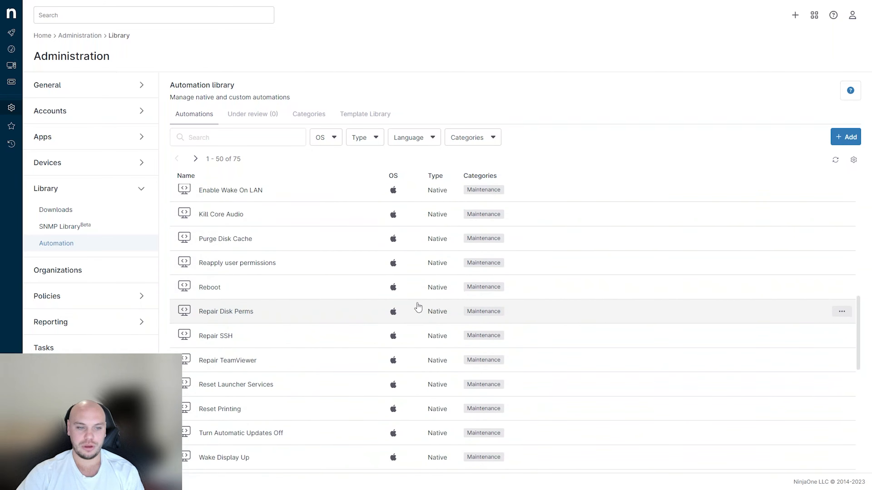
scroll(430, 332, up, 20)
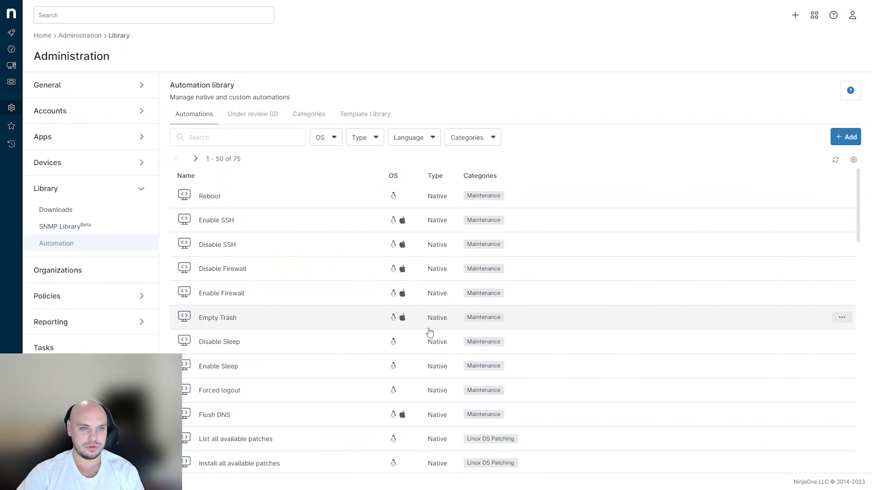
- Filter the automation library by the Windows operating system and clear that filter
click(324, 139)
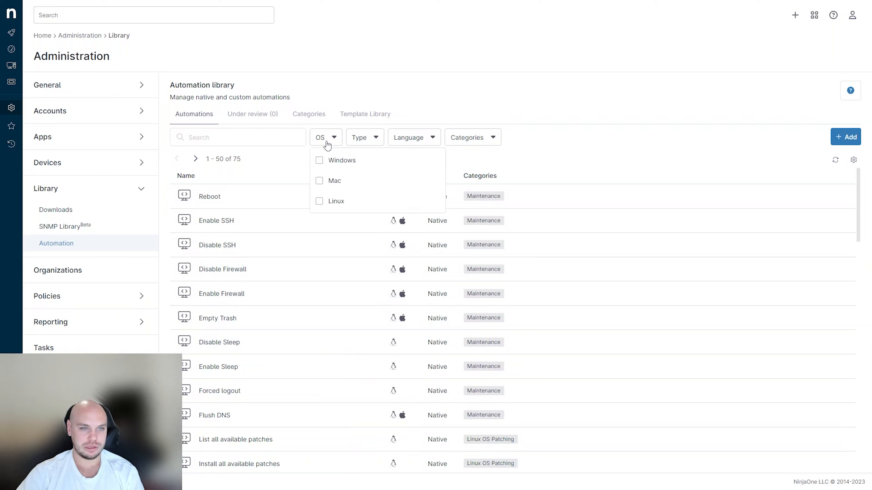
click(345, 166)
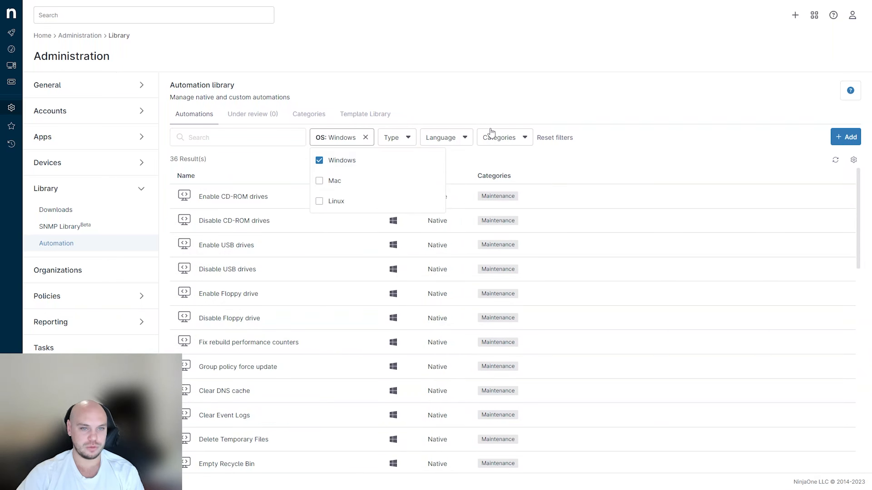
click(344, 164)
click(532, 97)
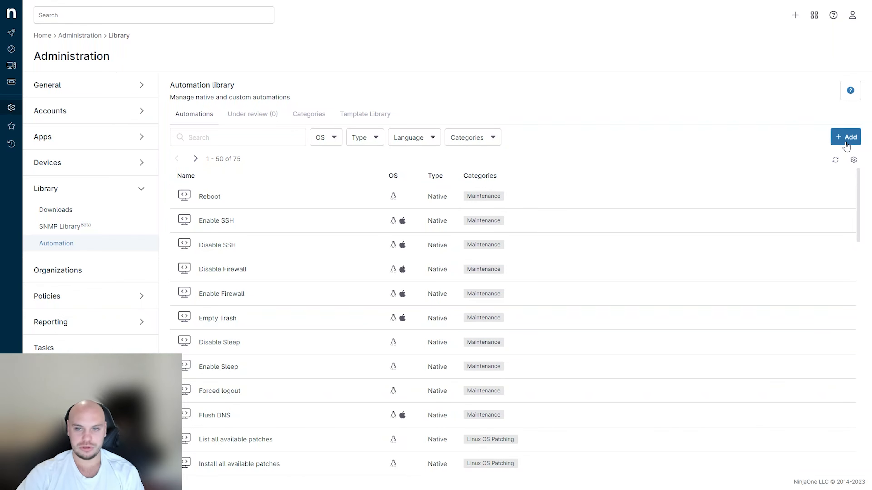
- Start a new script in the automation library and view the script languages available, without choosing one
click(839, 140)
click(801, 175)
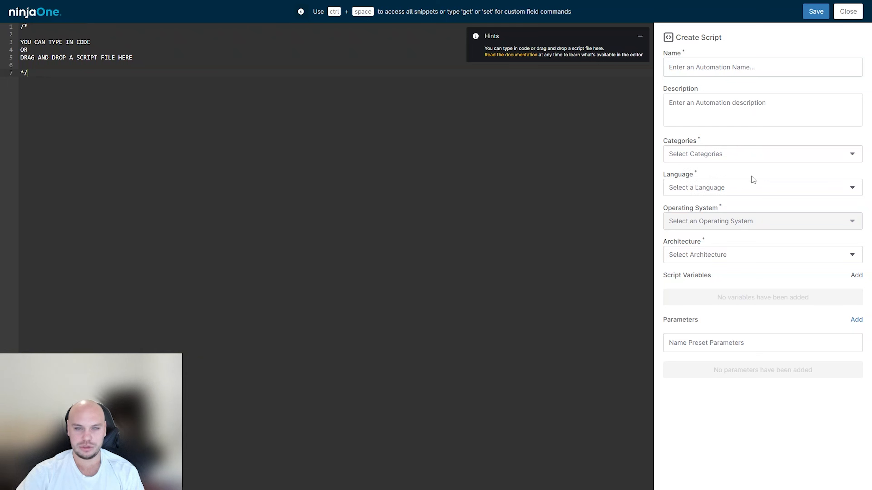
click(732, 190)
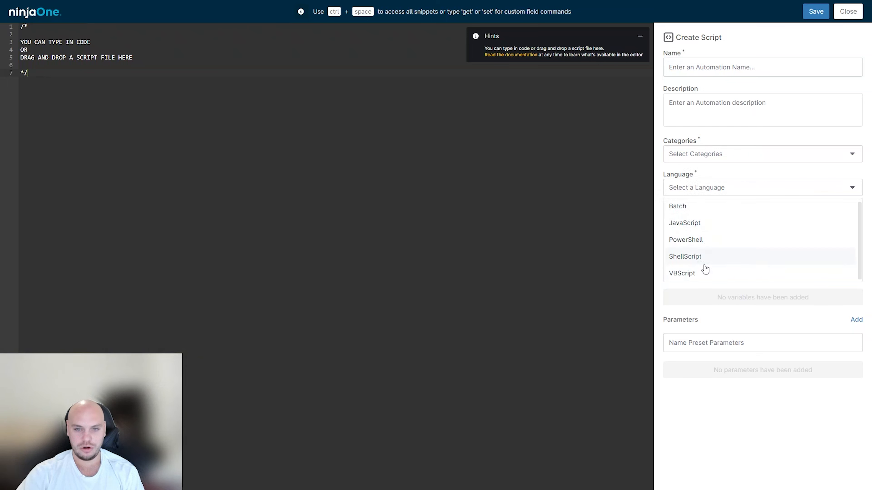
scroll(701, 268, up, 1)
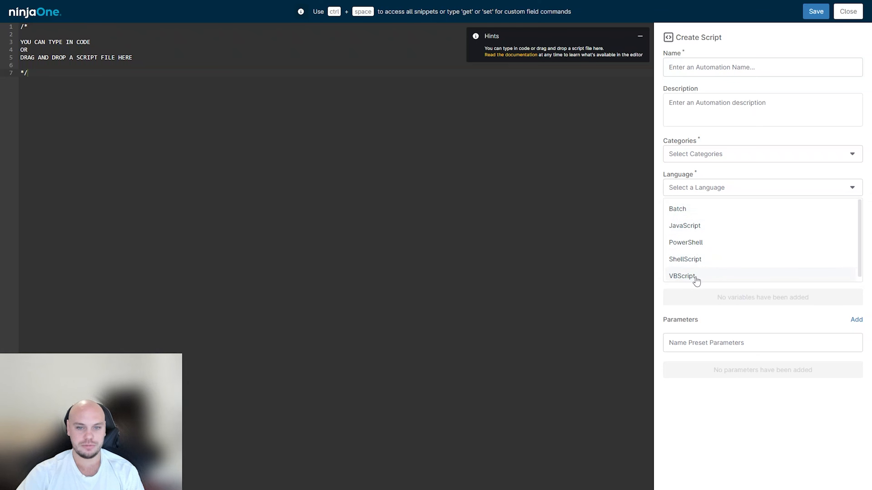
click(656, 139)
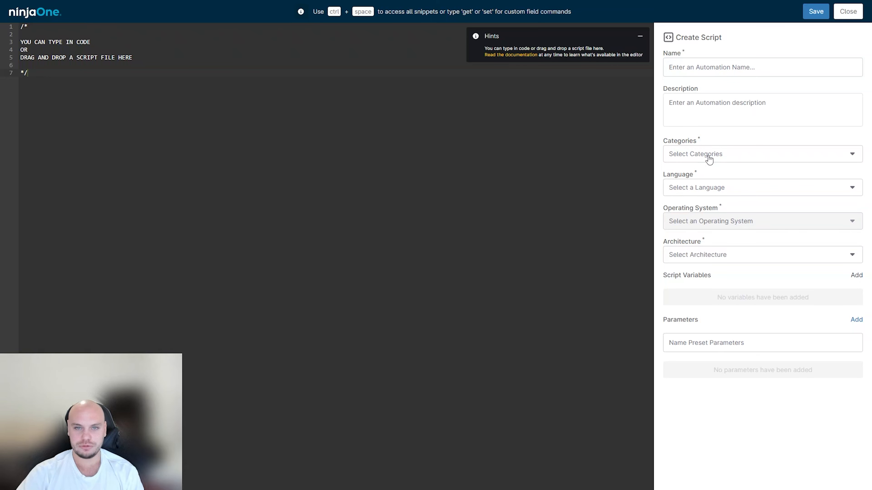
- Look through all the categories a new script can be assigned to, from Uncategorized to Onboarding, without choosing any
click(720, 157)
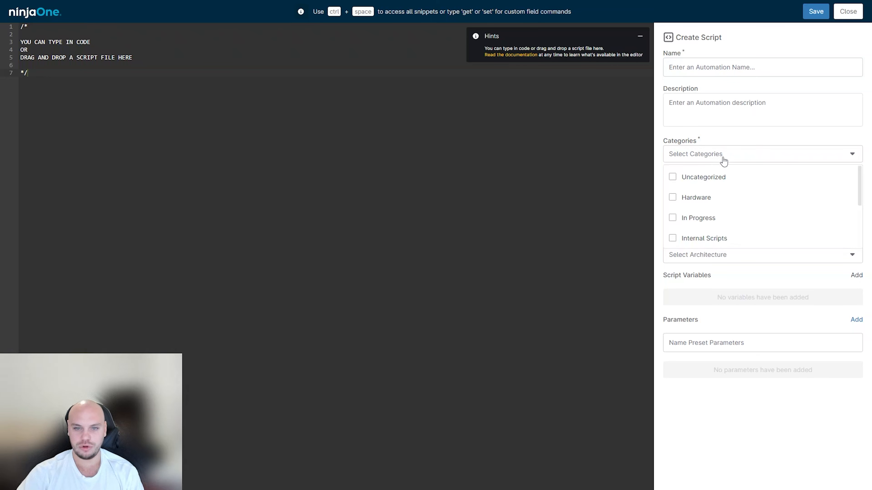
scroll(717, 207, down, 1)
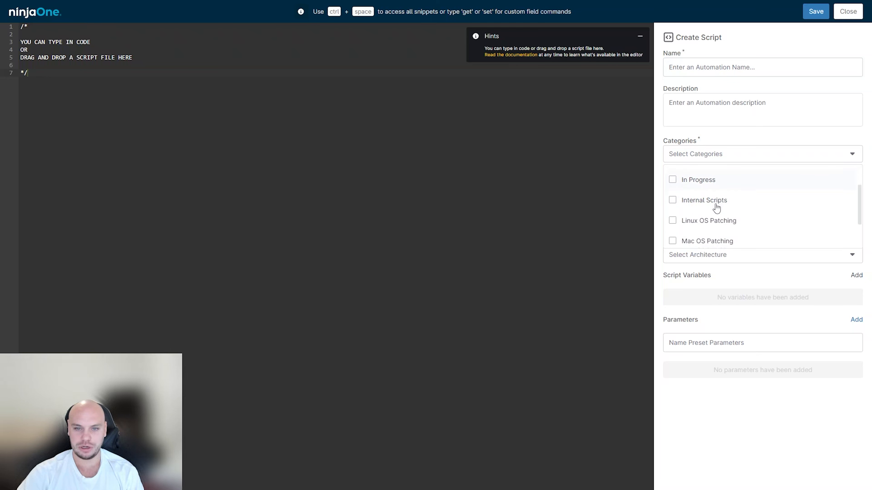
scroll(717, 207, down, 1)
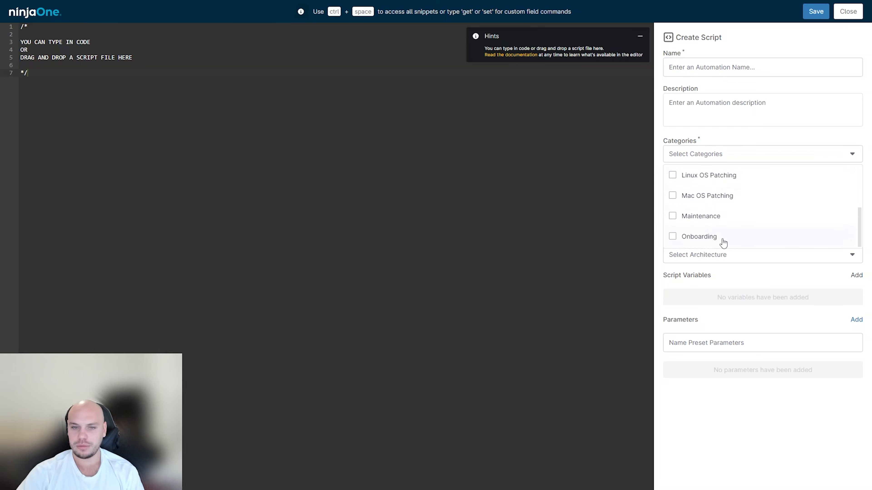
scroll(717, 237, up, 2)
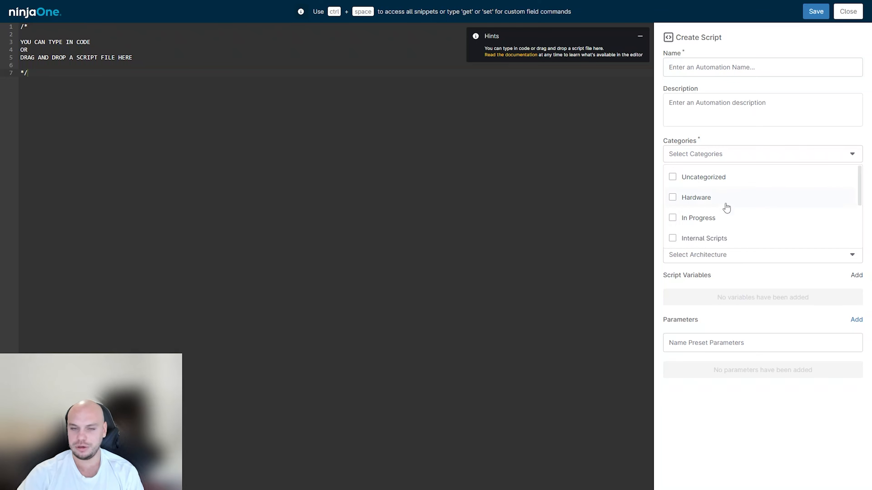
scroll(728, 207, down, 2)
scroll(718, 216, down, 1)
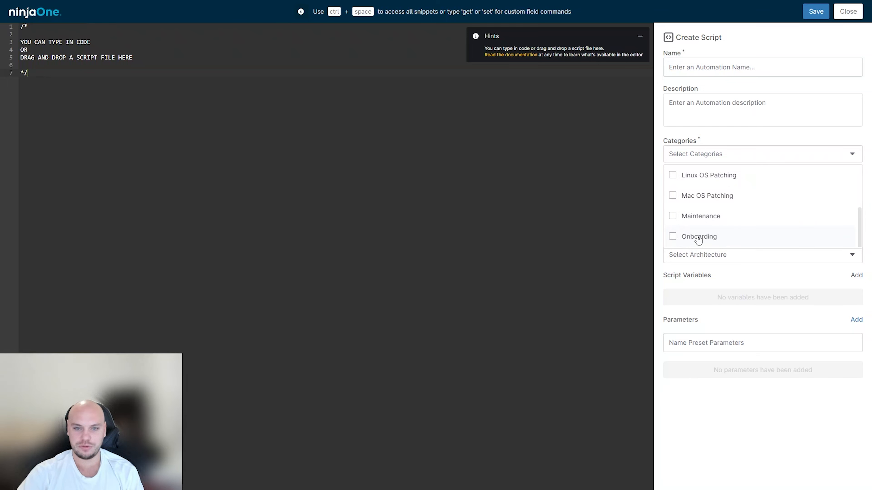
click(646, 142)
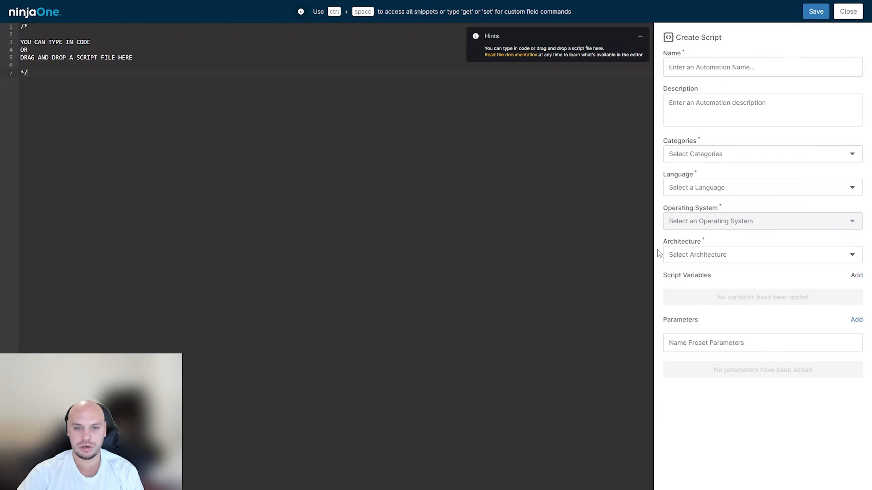
- View the architecture options for the new script, then close the script editor without saving
click(703, 257)
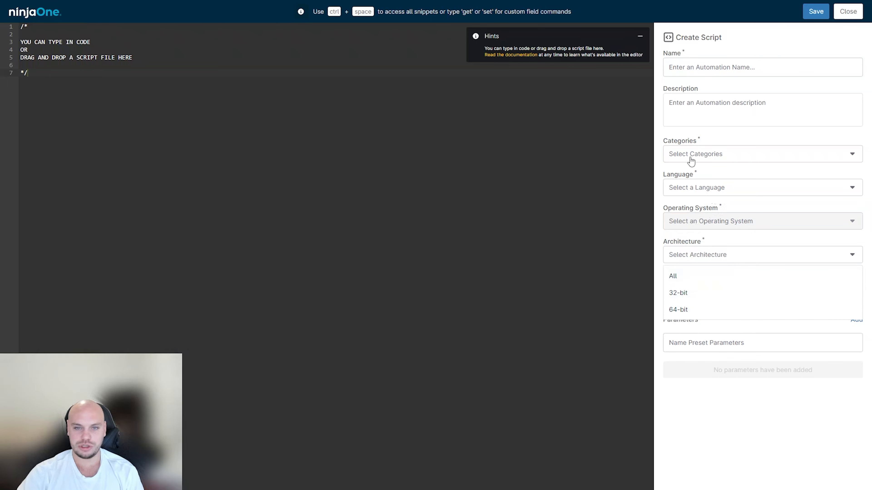
click(658, 140)
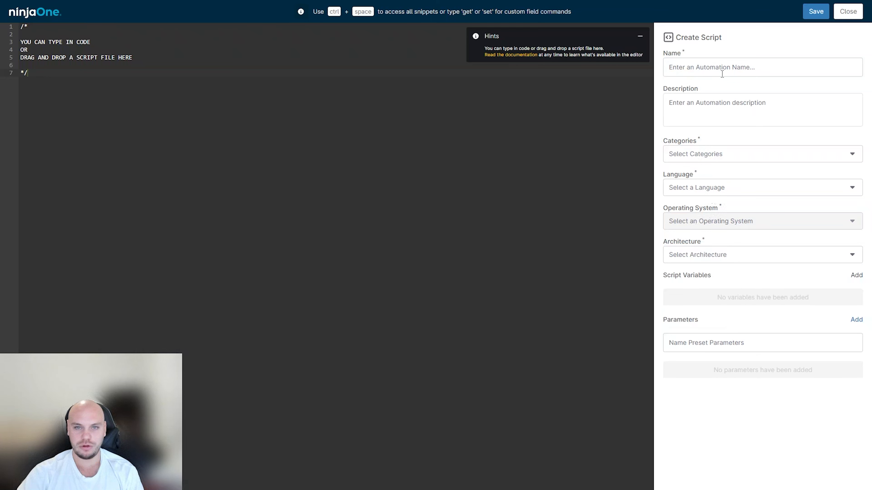
click(700, 65)
double_click(683, 53)
click(670, 72)
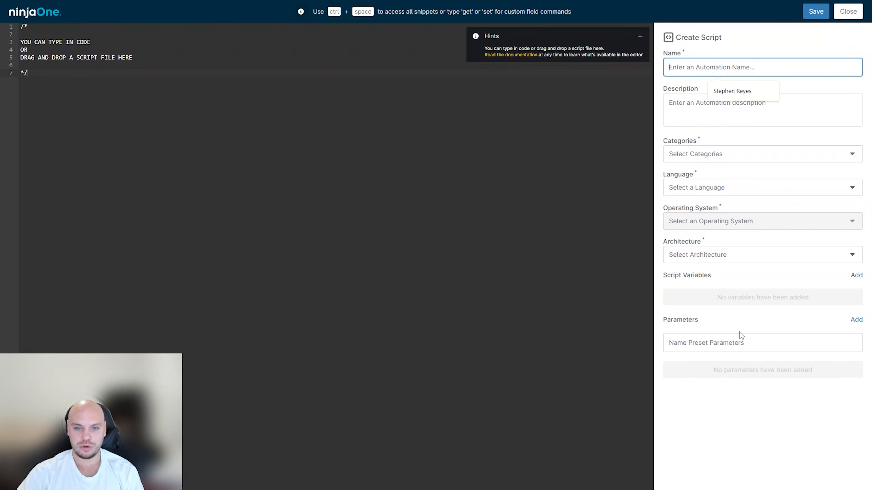
click(510, 163)
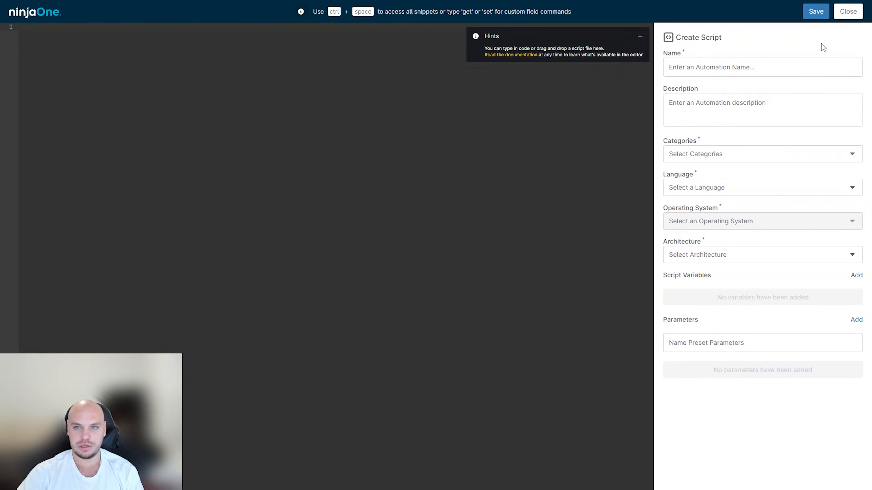
click(848, 11)
click(589, 218)
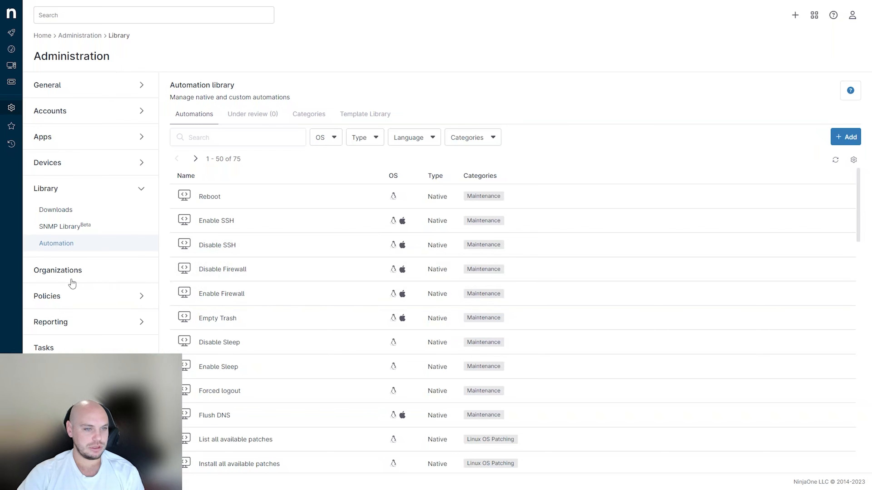
- Open the Internal Infrastructure organization and view its devices, virtualization, locations, credentials and network storage settings
click(69, 281)
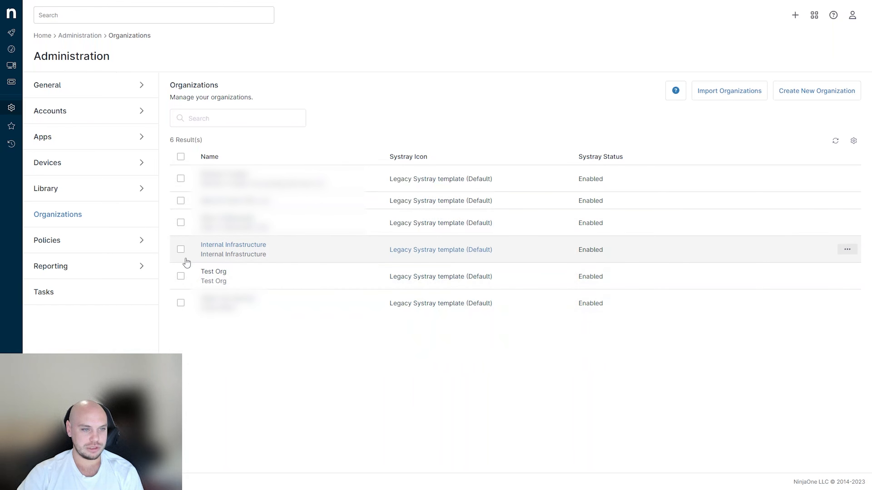
click(217, 245)
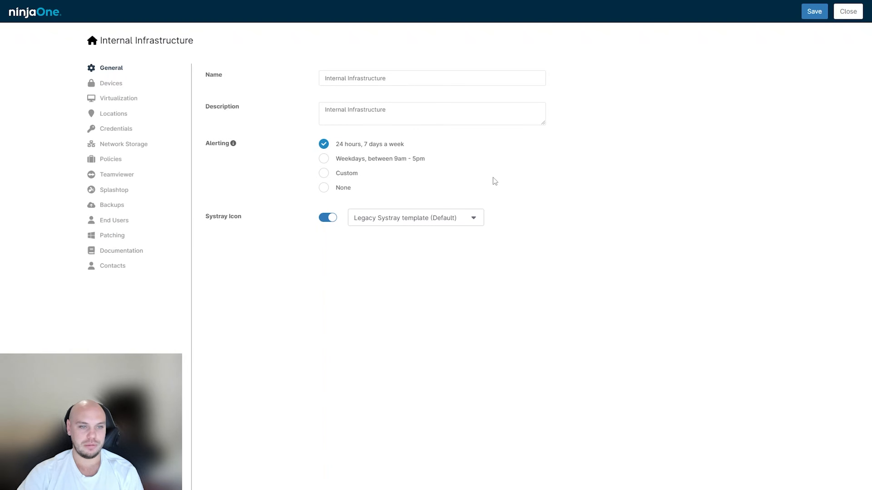
click(117, 84)
click(127, 98)
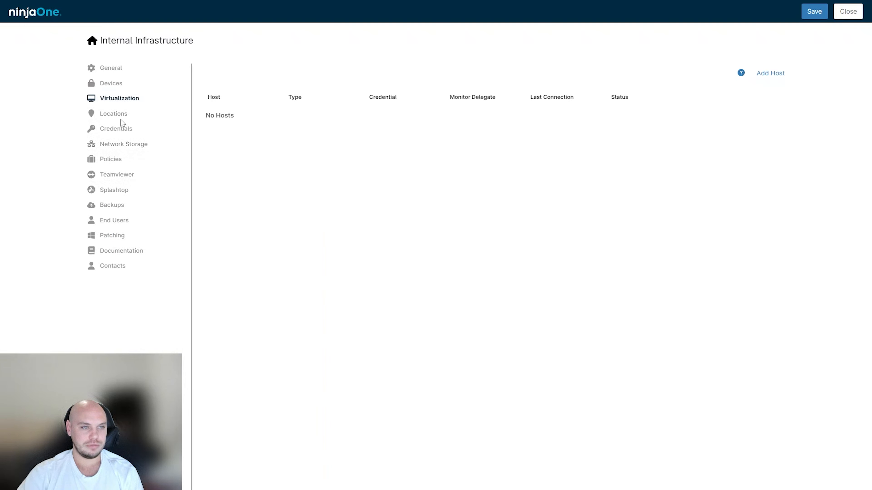
click(120, 114)
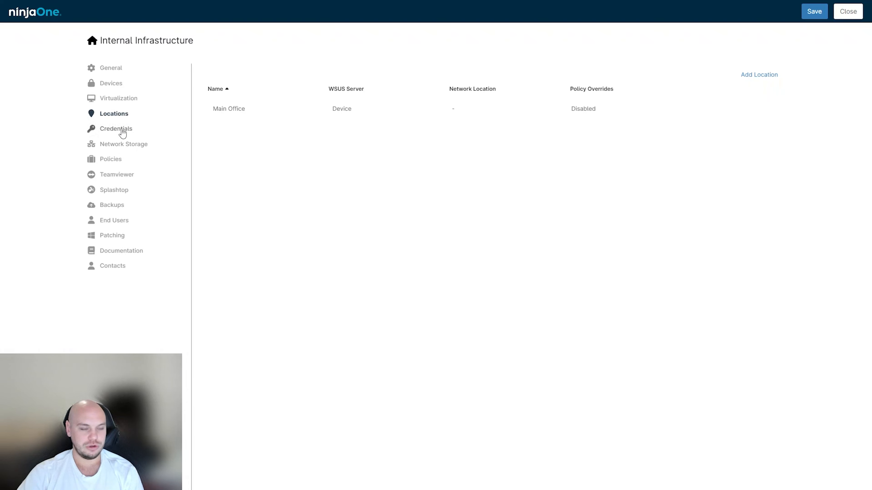
click(122, 133)
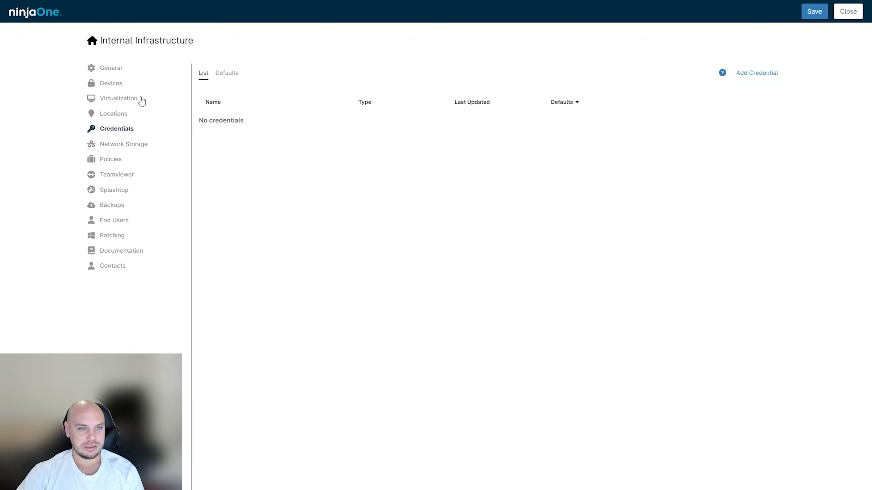
click(133, 151)
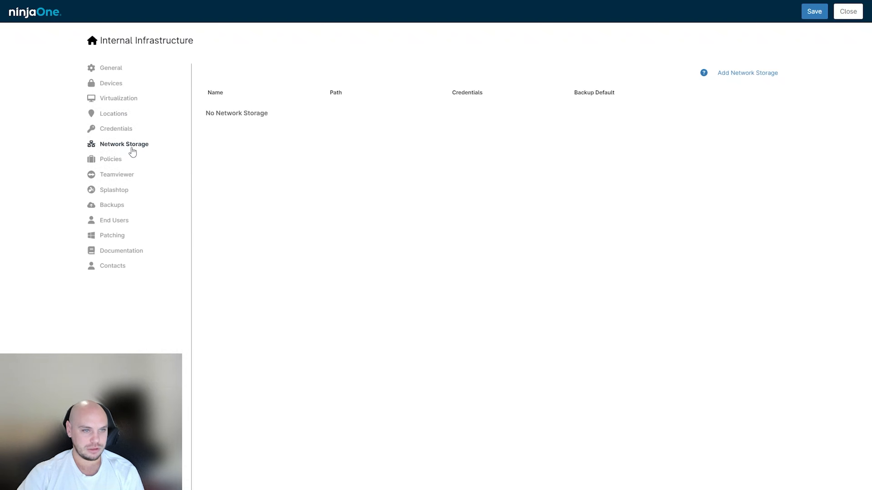
- View the organization's policies, Teamviewer, end users, documentation and contacts settings
click(114, 160)
click(128, 178)
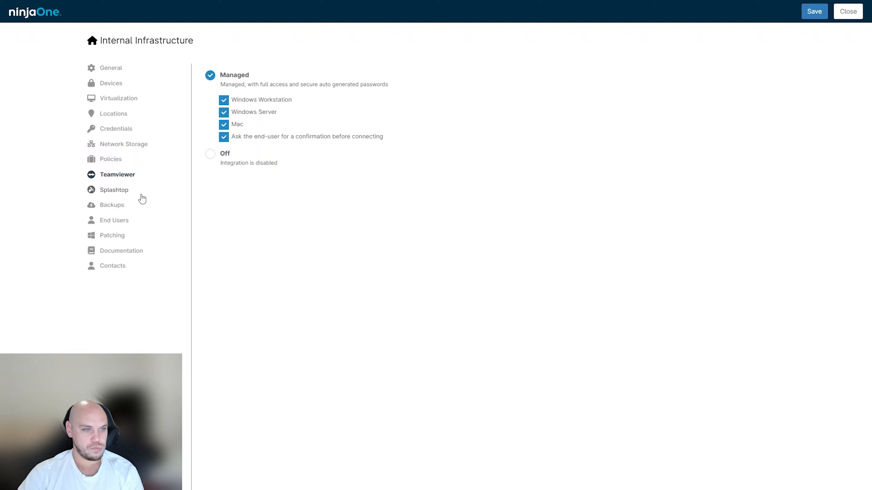
click(115, 223)
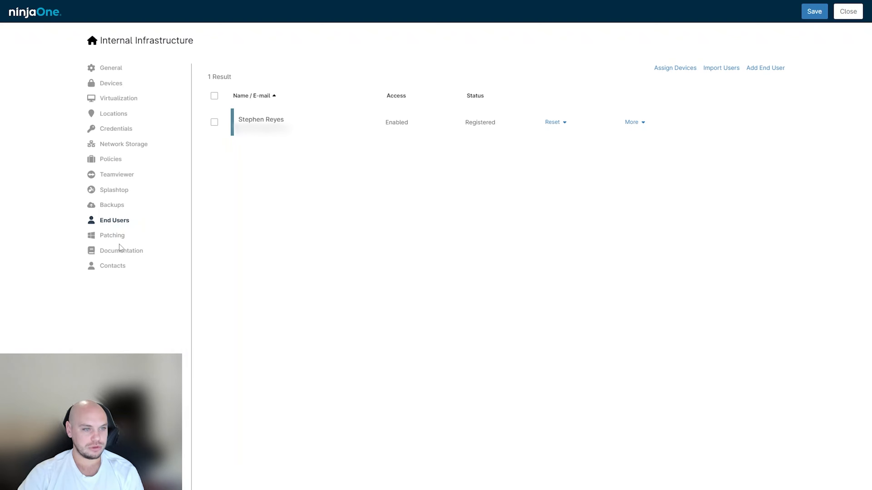
click(121, 251)
click(121, 270)
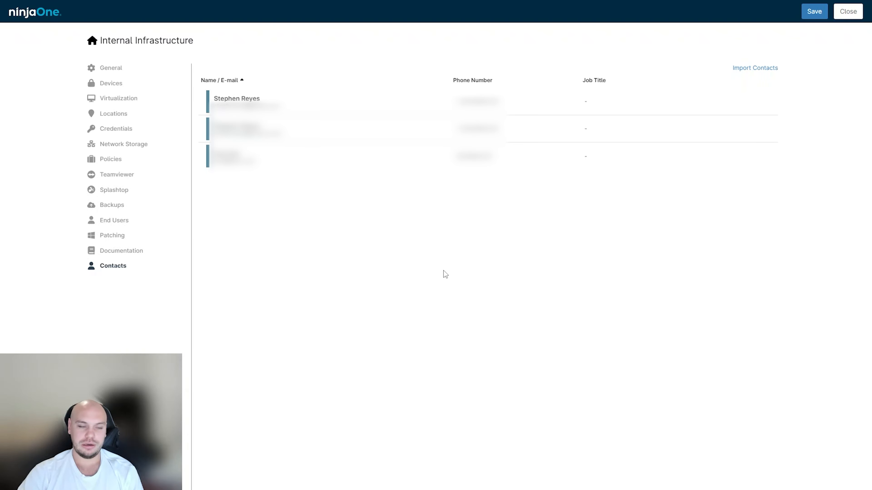
- Revisit the organization's general, devices and virtualization settings, then close the organization and discard any changes
click(117, 98)
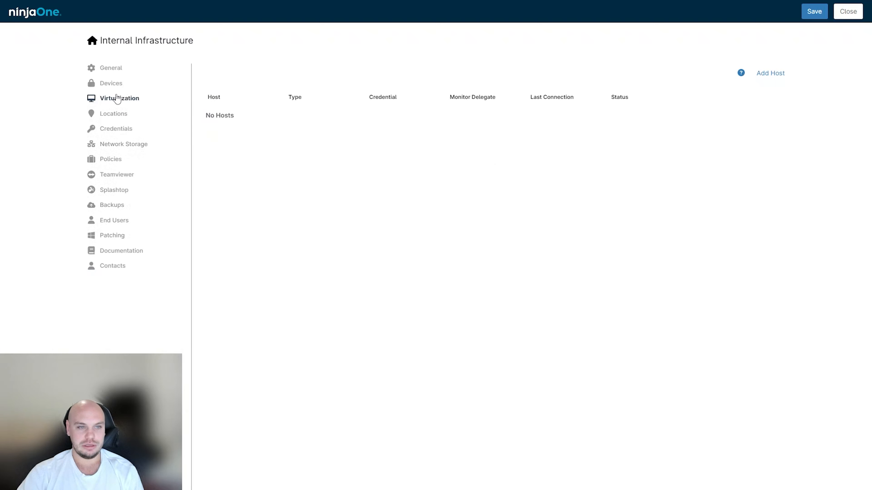
click(118, 87)
click(112, 69)
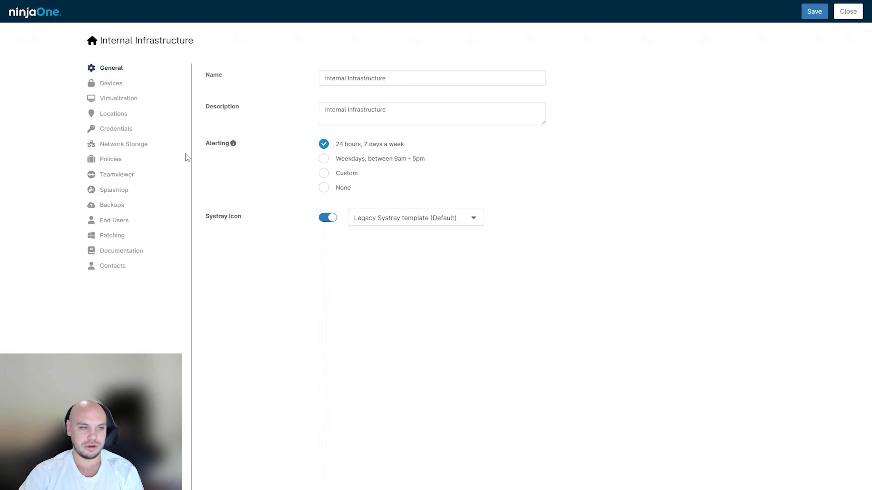
click(113, 89)
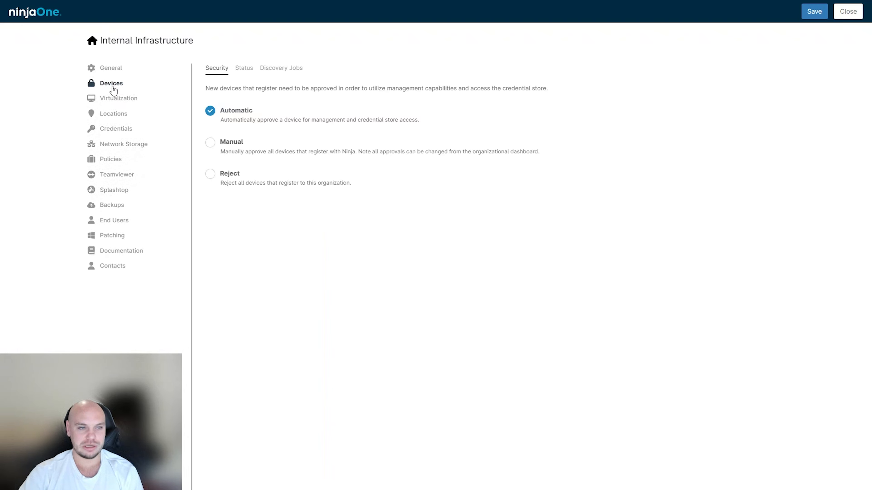
click(114, 102)
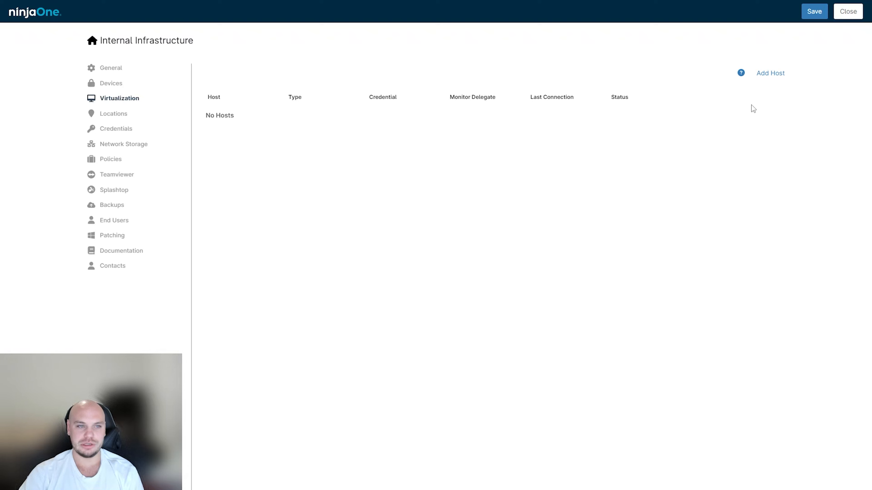
click(849, 15)
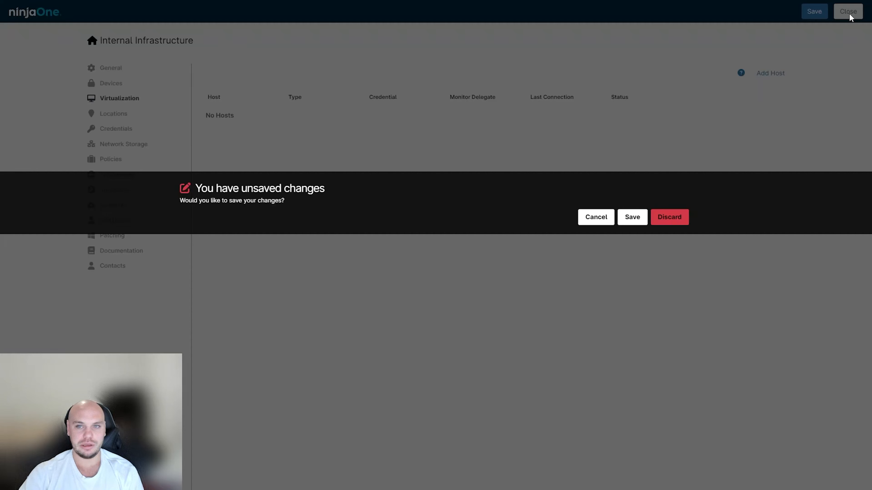
click(659, 220)
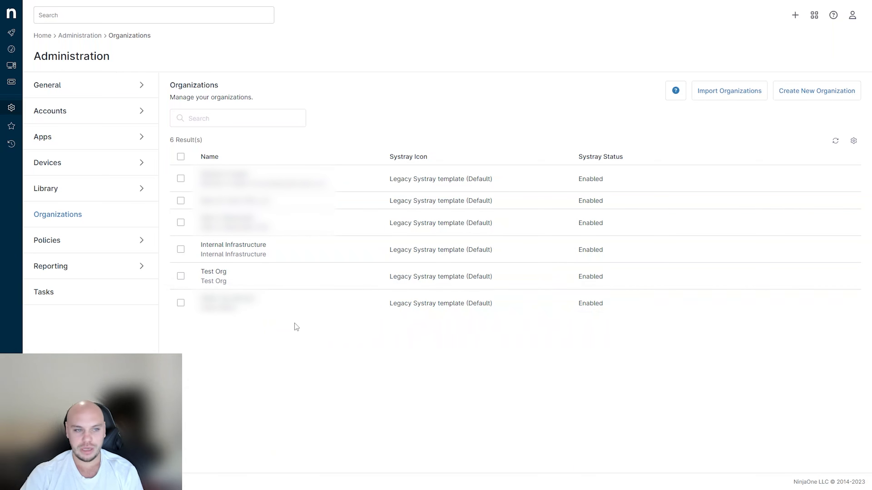
- Open the Ninja Example agent policy and view its settings from conditions and scheduled automations through to backups
click(53, 241)
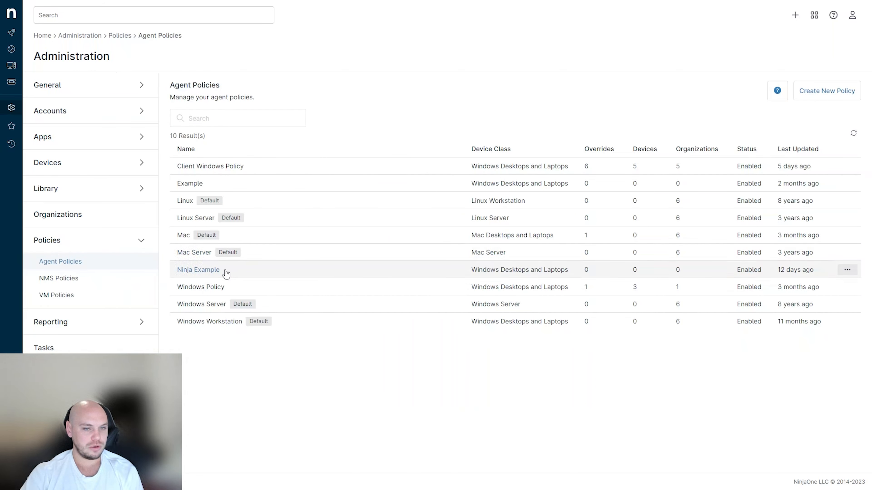
click(198, 270)
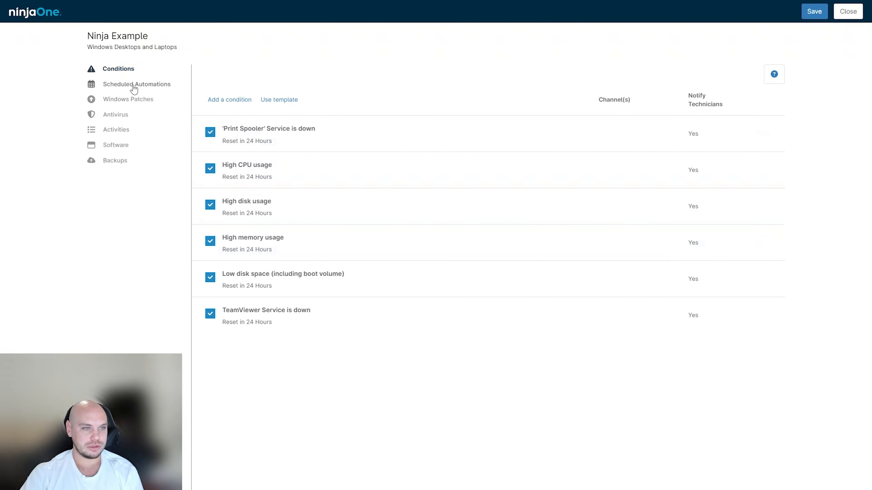
click(133, 85)
click(132, 100)
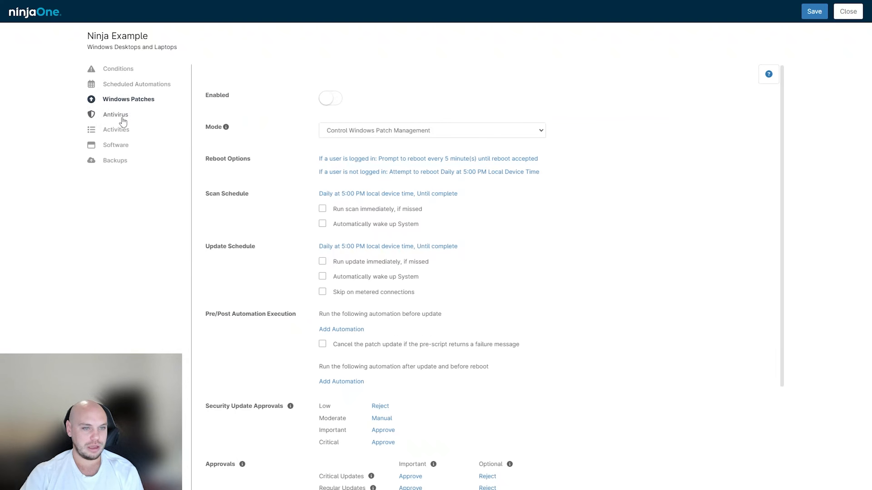
click(116, 116)
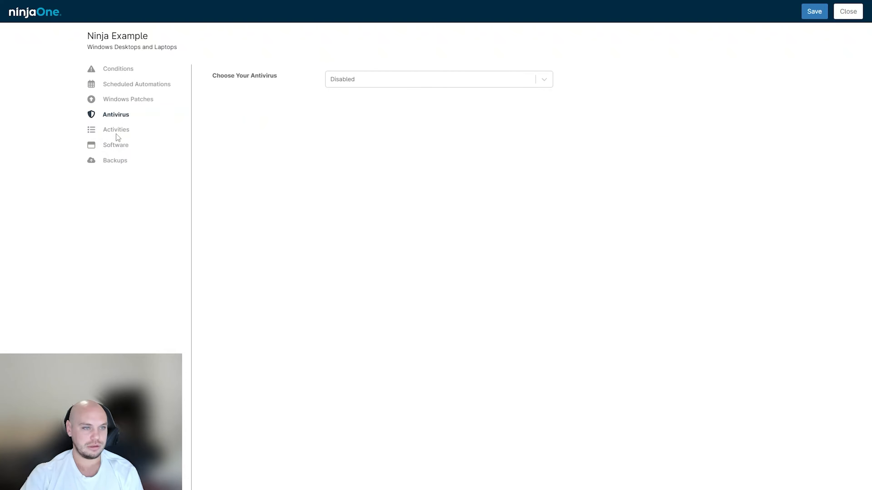
click(116, 131)
click(122, 147)
click(125, 163)
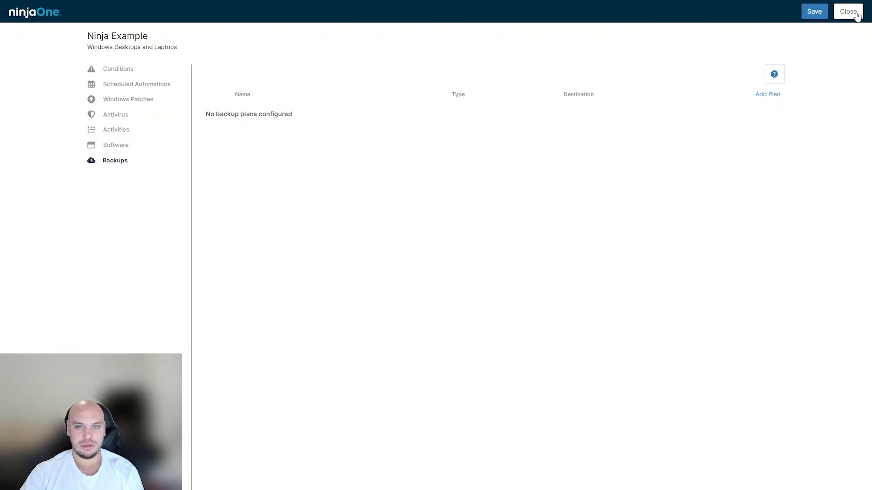
- Close the Ninja Example policy and view the NMS policies, VM policies and scheduled reports in the administration area
click(848, 12)
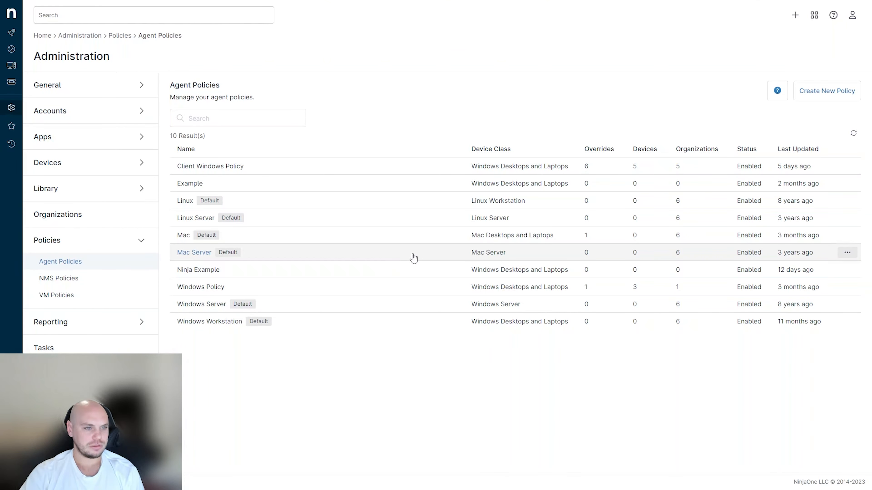
click(56, 280)
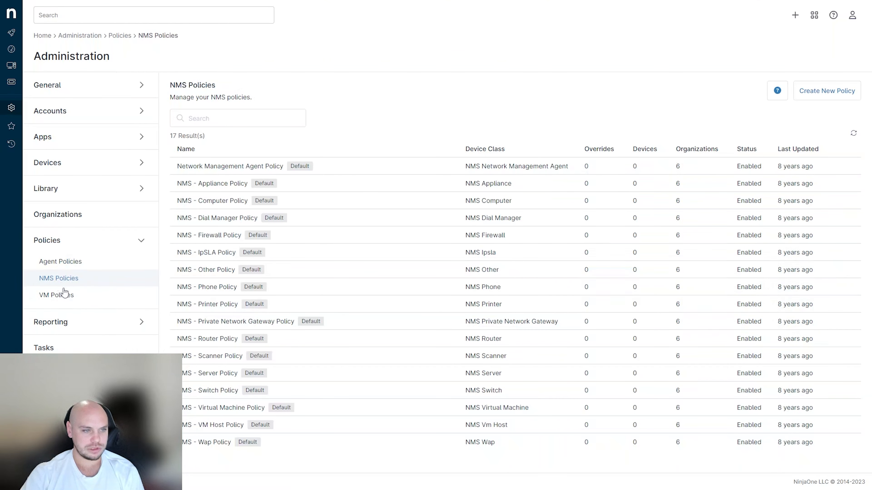
click(65, 296)
click(140, 241)
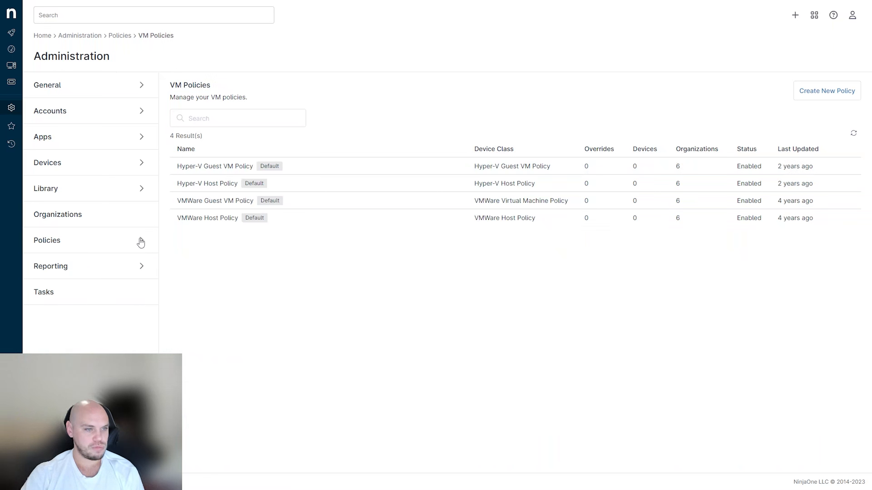
click(66, 268)
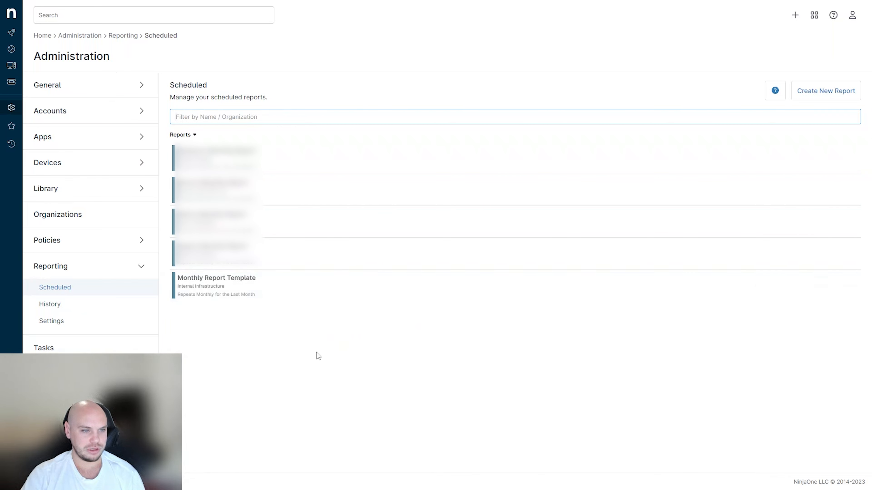
mouse_move(239, 292)
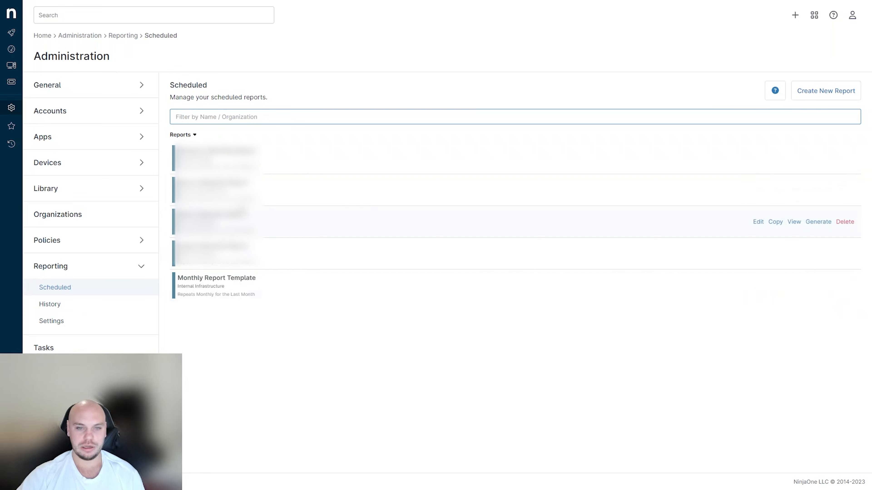
- Start a new organization report with the Regular report type and view its default sections
click(817, 103)
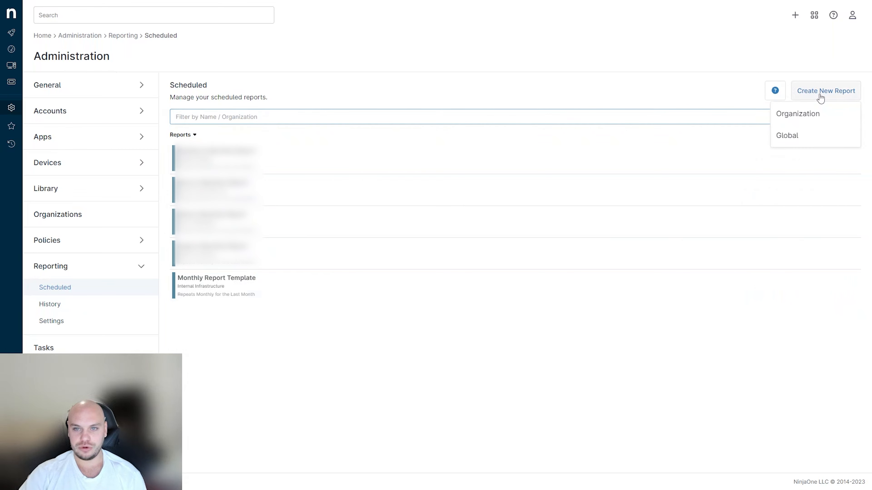
click(799, 115)
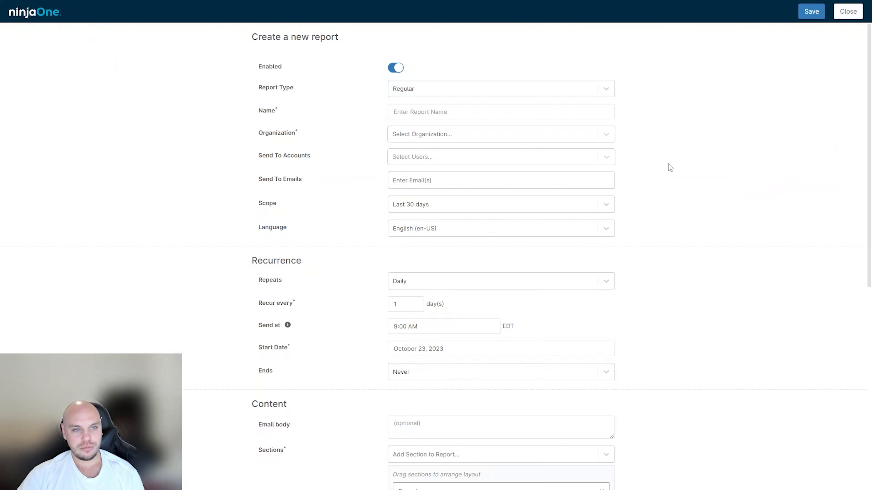
click(607, 90)
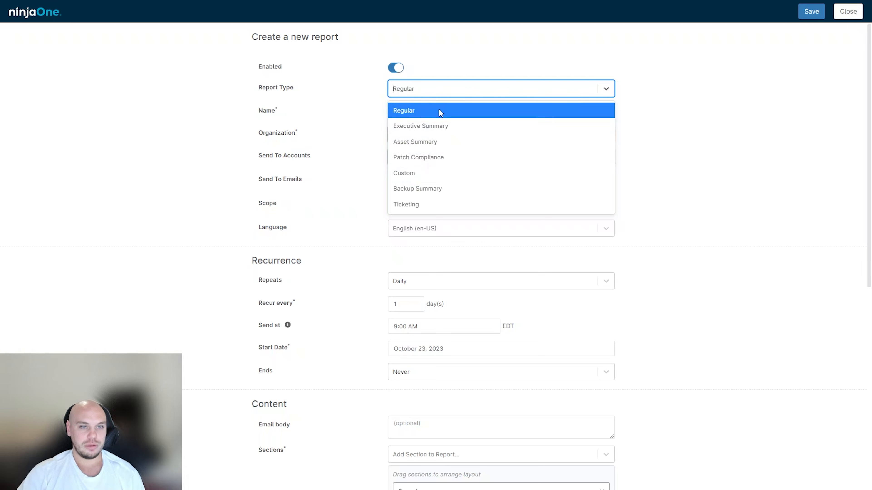
click(444, 110)
scroll(703, 296, down, 10)
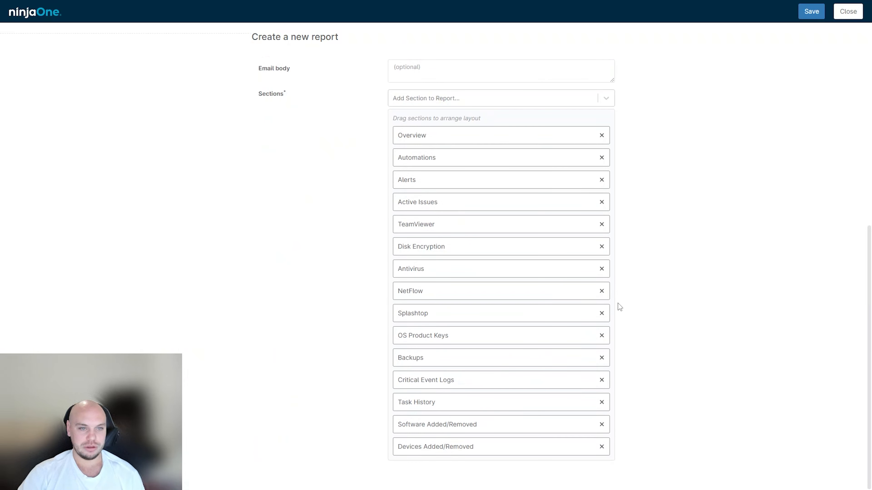
- Remove the Overview, Automations and Alerts sections from the report and view the sections available to add
click(606, 98)
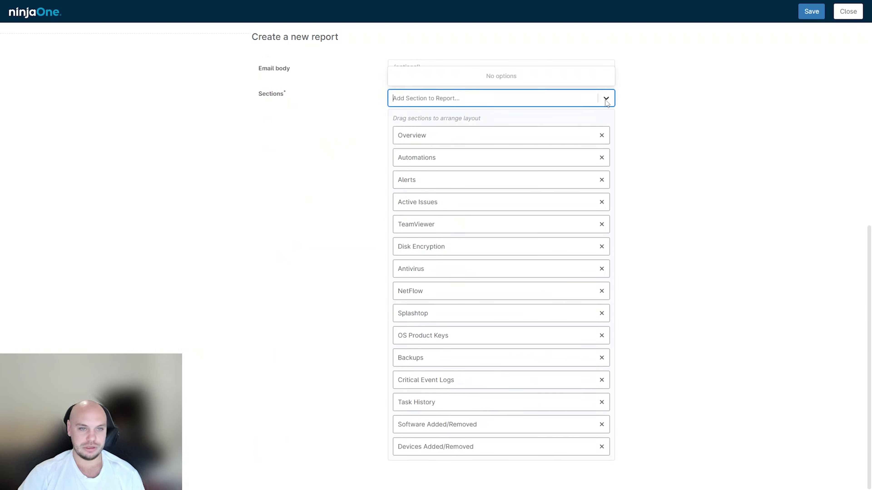
click(607, 99)
click(606, 100)
click(606, 101)
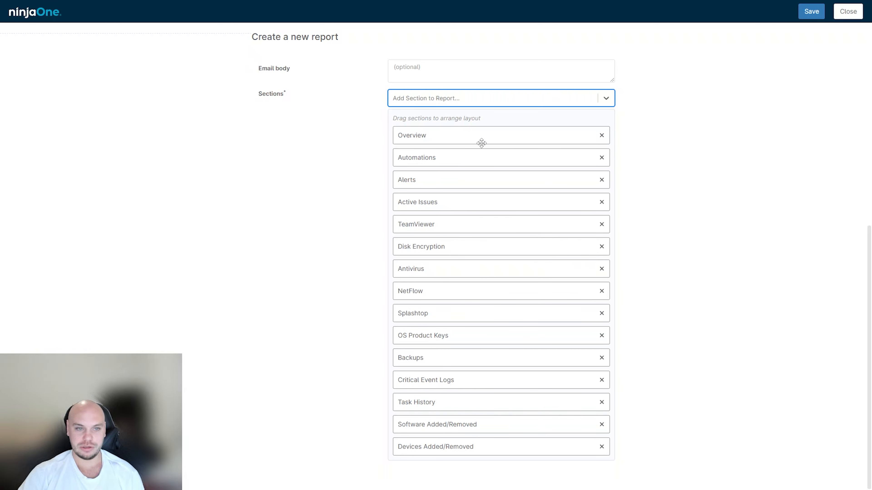
click(602, 136)
click(603, 156)
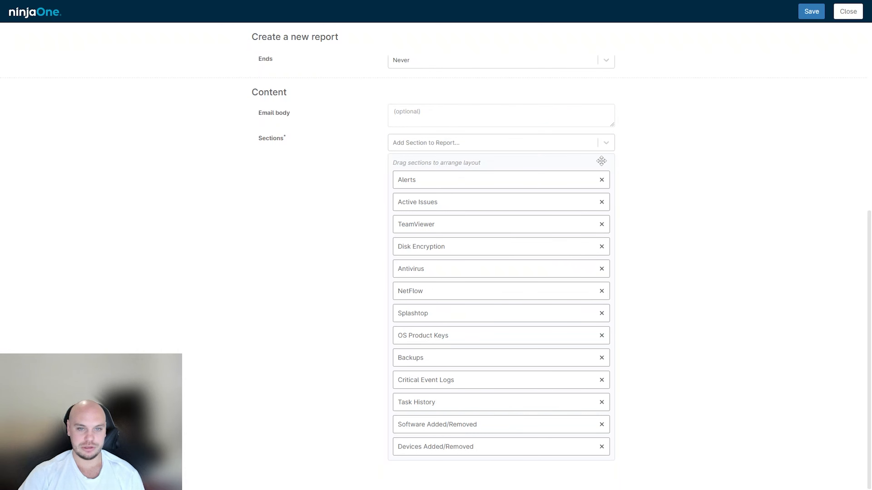
click(601, 180)
click(605, 164)
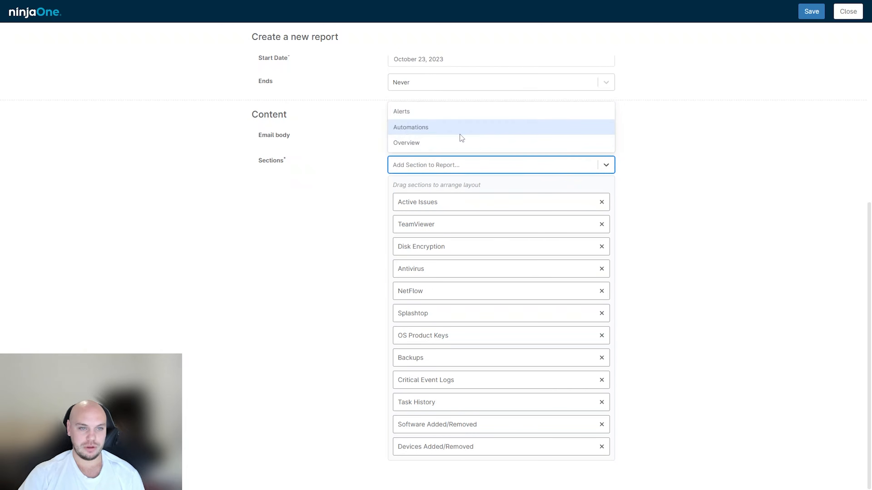
click(710, 206)
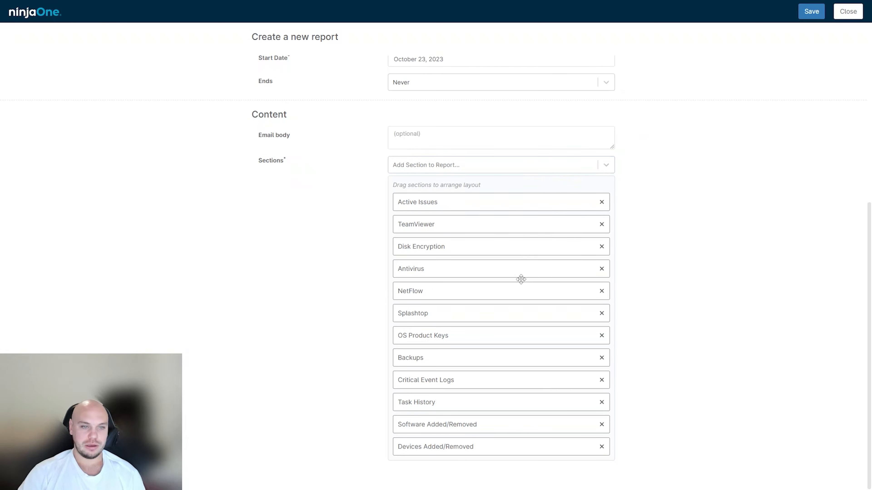
- Change the new report's type to Custom
scroll(610, 328, up, 8)
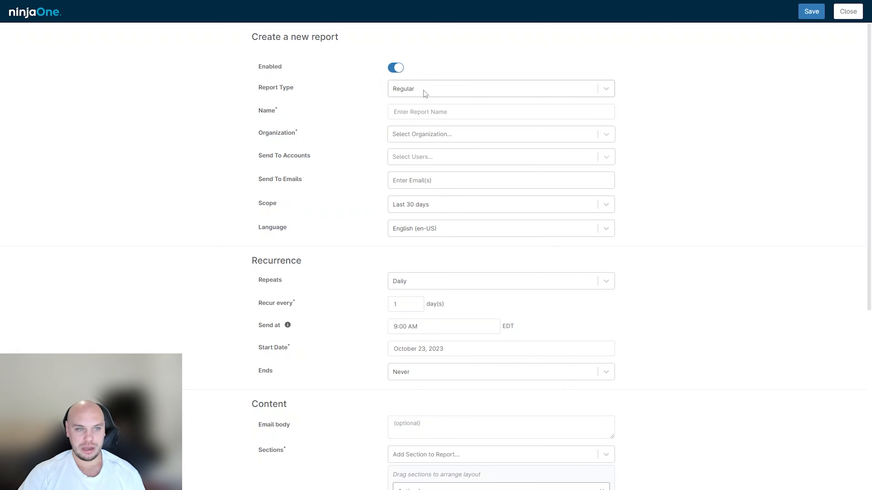
click(582, 93)
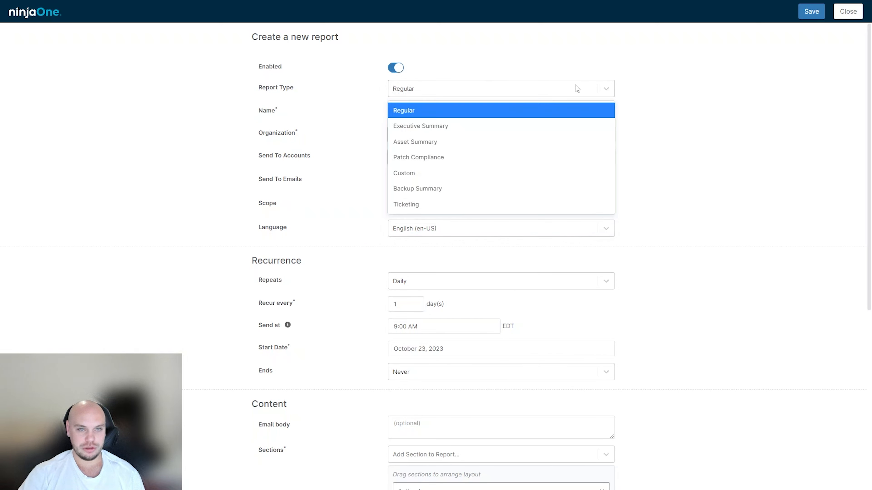
click(416, 178)
click(670, 93)
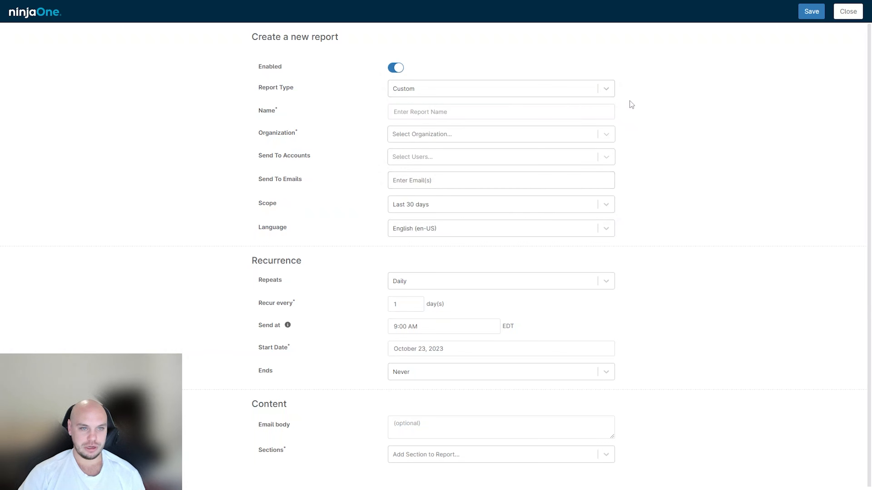
- Add the NMS Devices Details section from the Asset Summary group to the custom report
scroll(648, 167, down, 1)
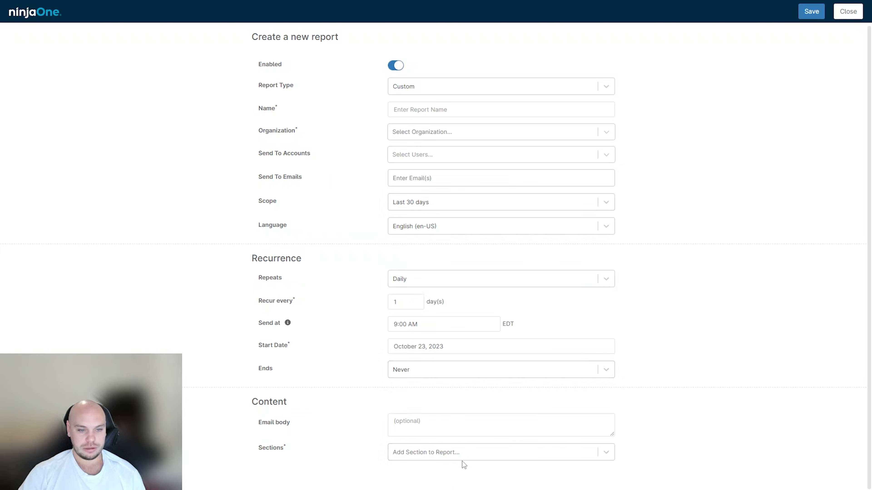
click(453, 453)
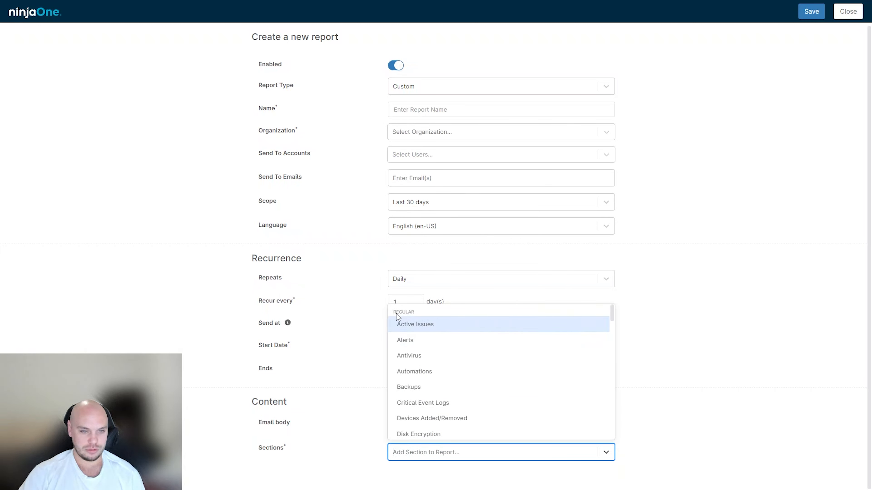
scroll(430, 378, down, 5)
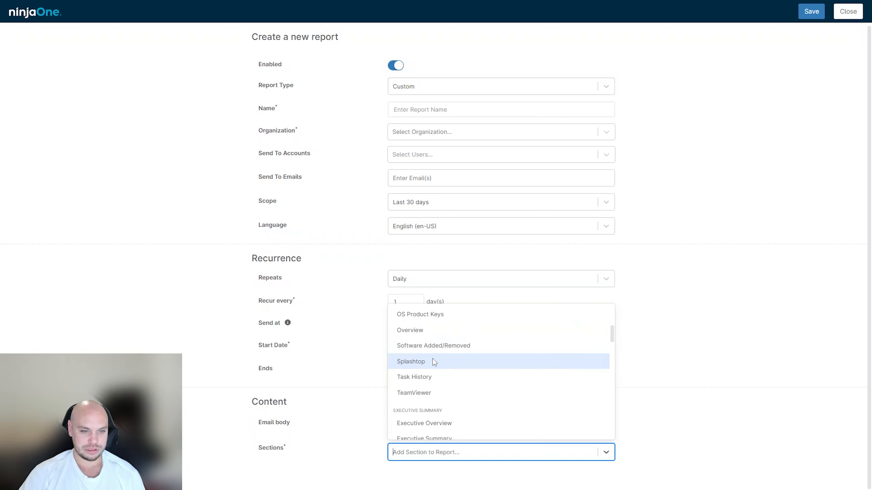
scroll(432, 367, down, 2)
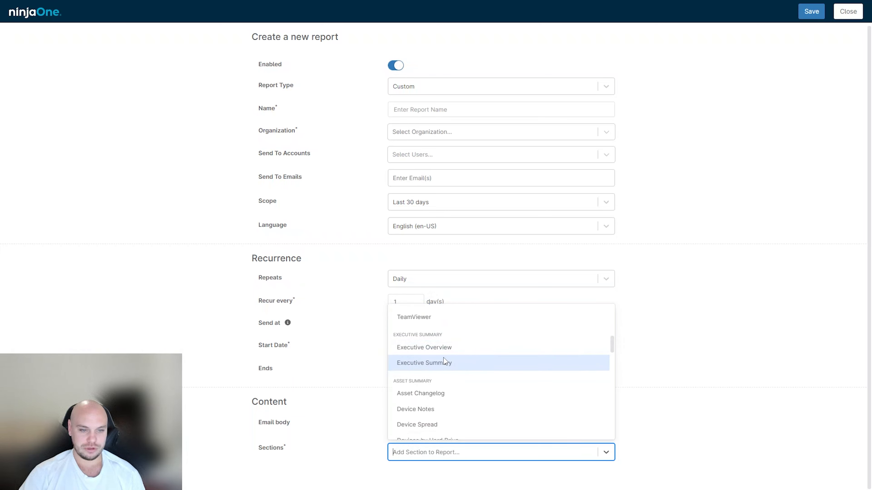
scroll(446, 358, down, 3)
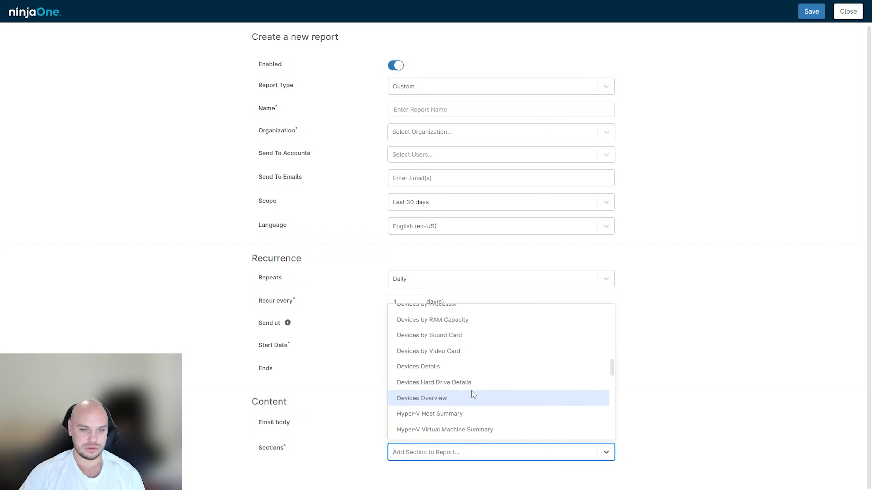
scroll(467, 373, down, 1)
click(455, 337)
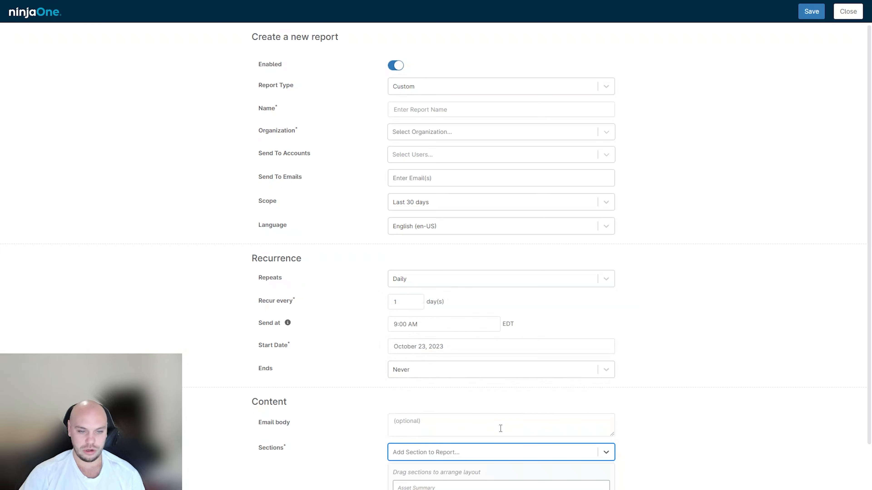
scroll(659, 391, down, 2)
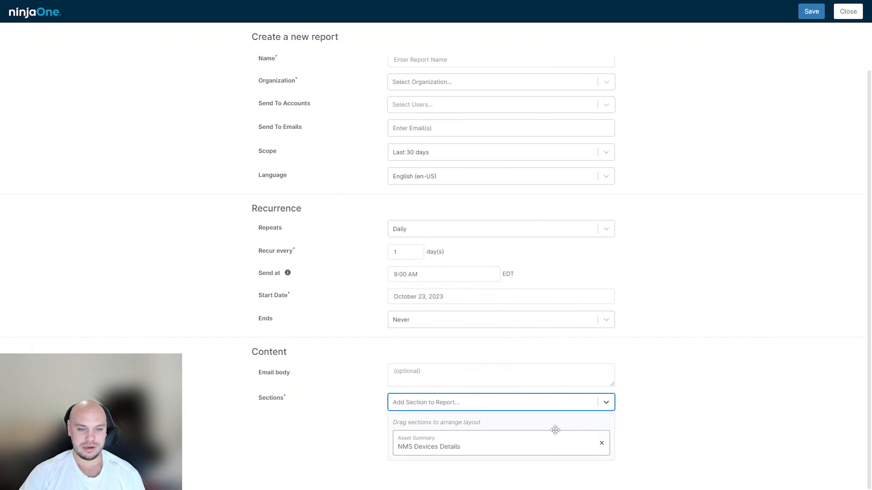
- Add the Alerts, Backups and Disk Encryption sections from the Regular group to the custom report
click(606, 402)
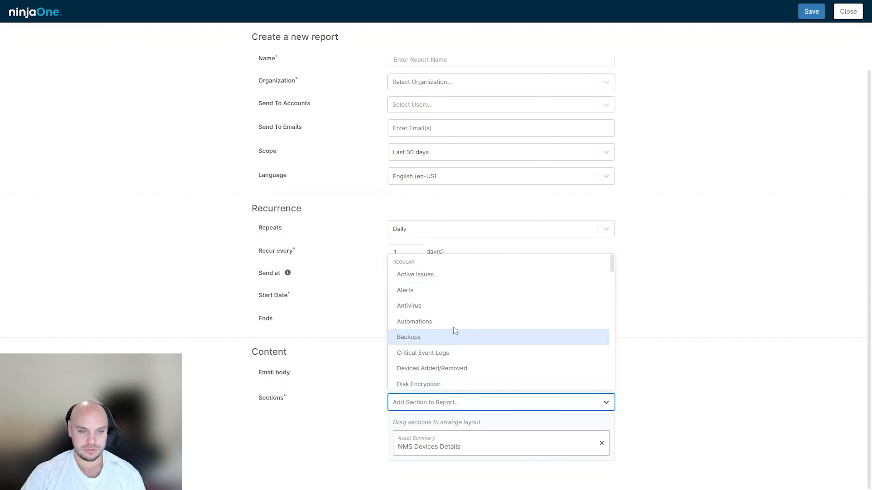
click(444, 292)
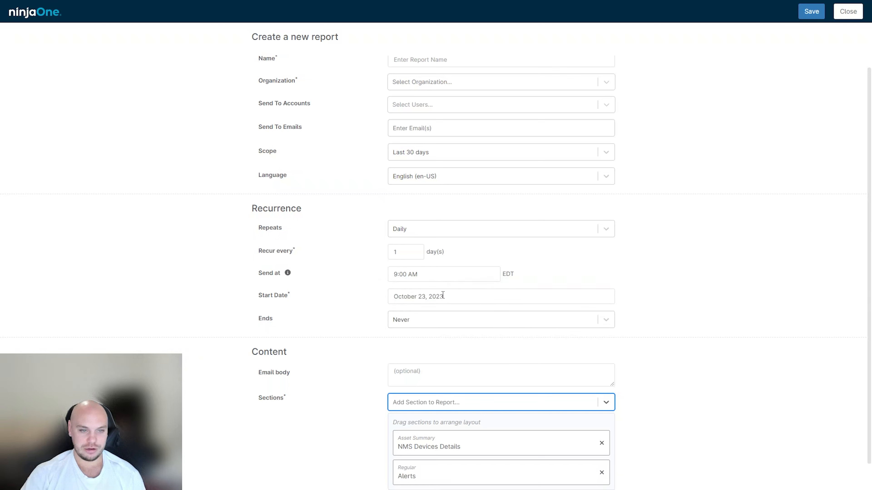
click(515, 410)
click(444, 327)
click(498, 408)
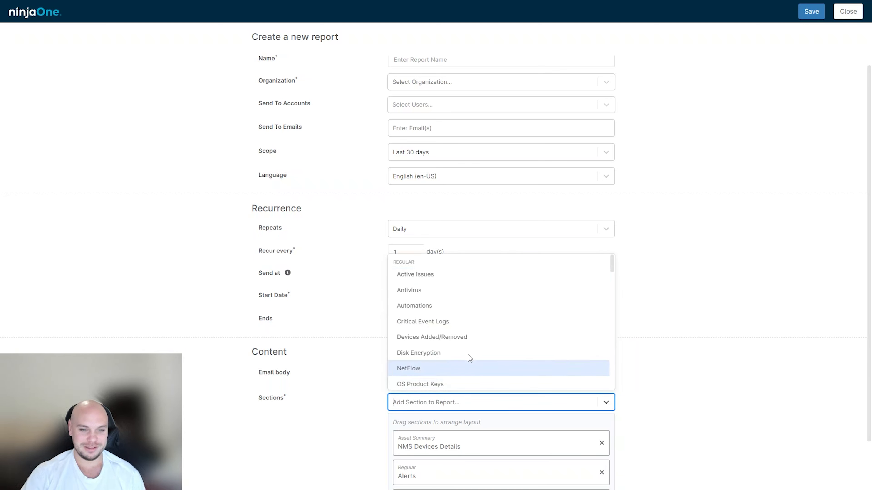
click(458, 348)
- View the remaining available sections through to the Ticketing group, then close the new report and discard its changes
click(512, 398)
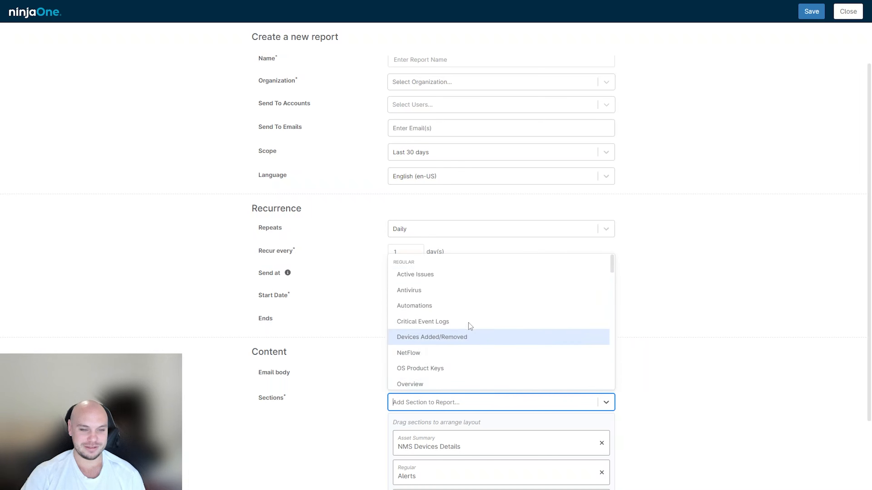
scroll(496, 356, down, 3)
scroll(495, 353, down, 15)
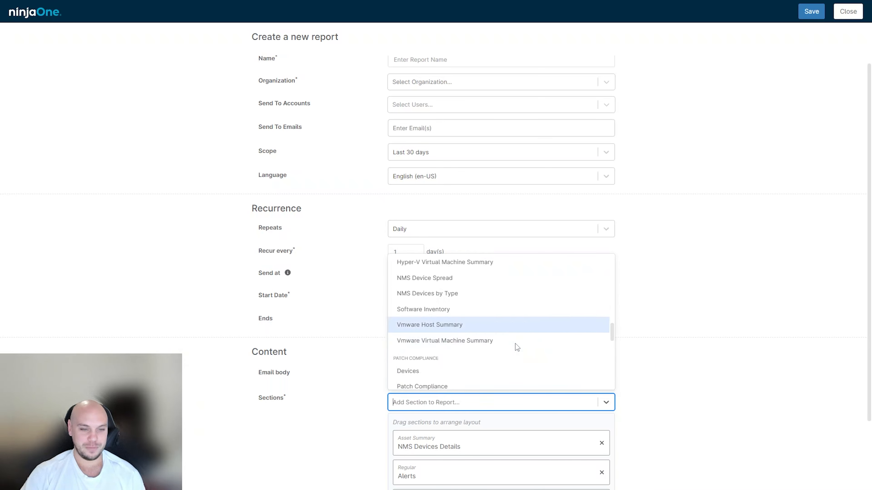
scroll(545, 370, down, 3)
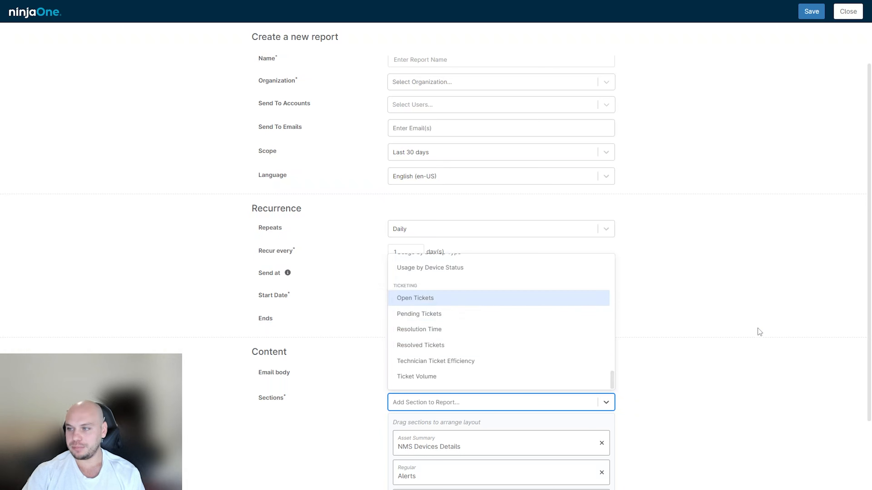
click(721, 305)
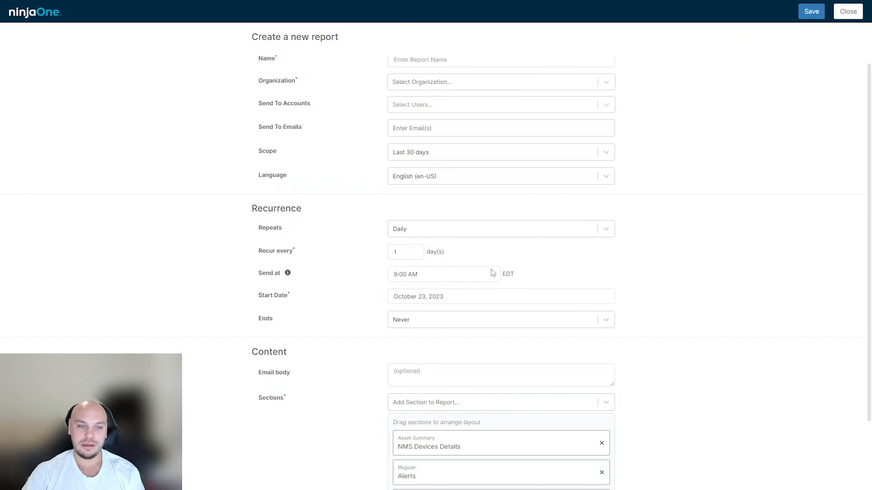
scroll(473, 364, up, 3)
click(848, 10)
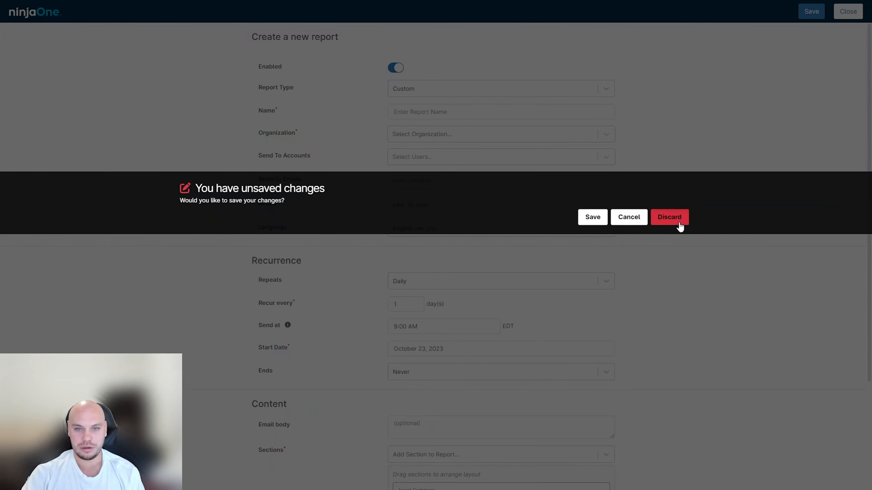
click(669, 217)
- Copy the Monthly Report Template report and name the copy "asdf"
mouse_move(700, 287)
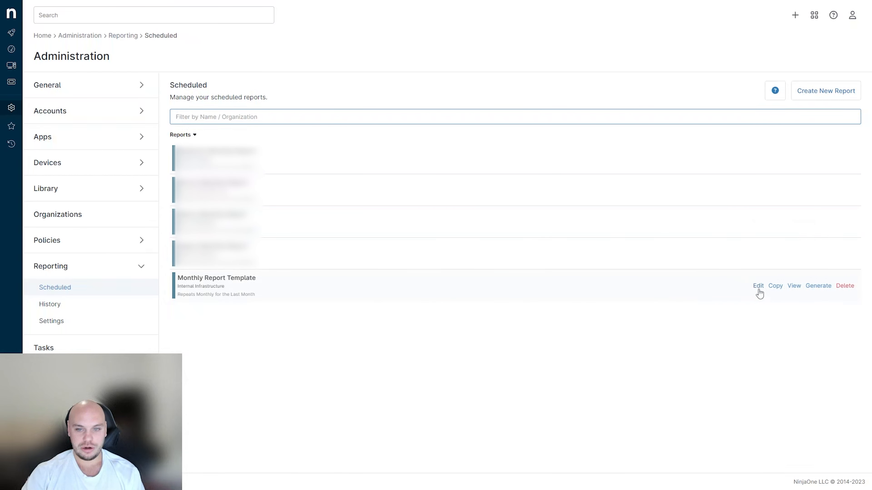
click(776, 287)
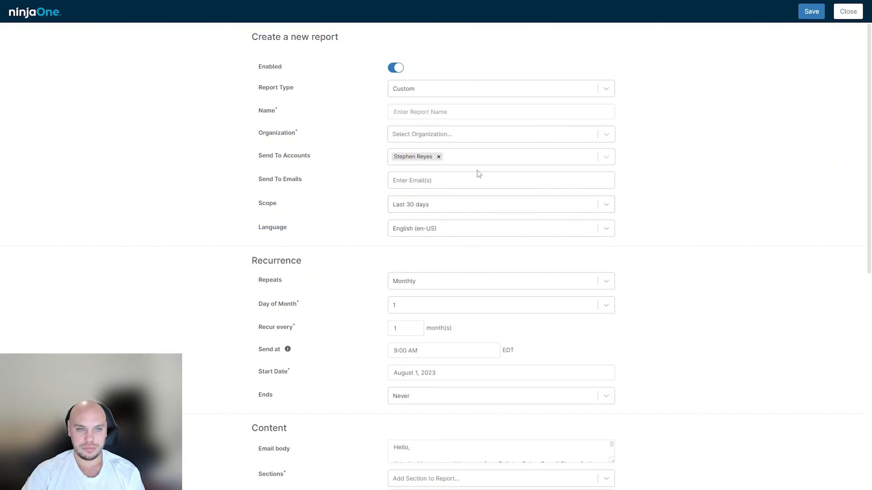
click(407, 115)
text(asdf)
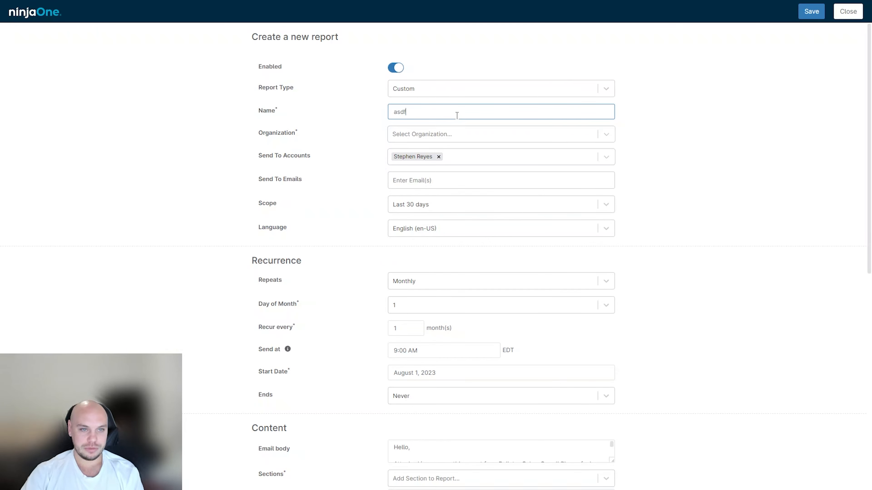
- Rename the copied report as "Youtube video Report"
key(BackSpace)
key(BackSpace)
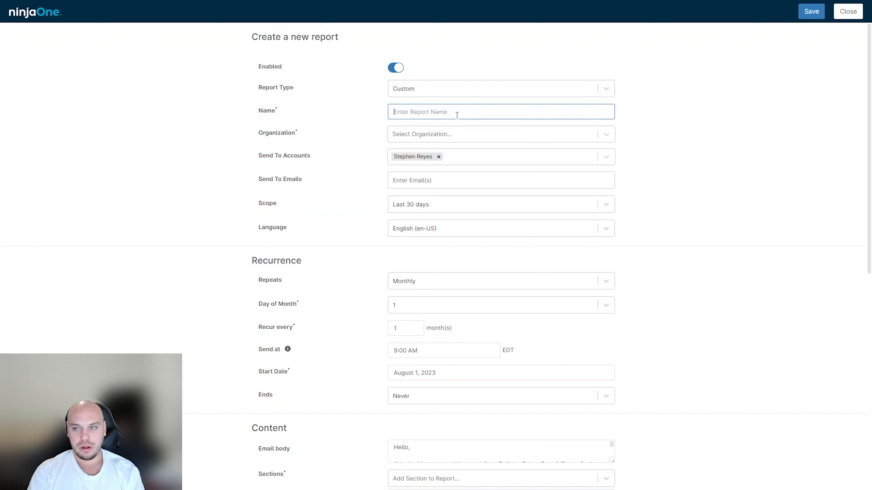
text(Youtube video )
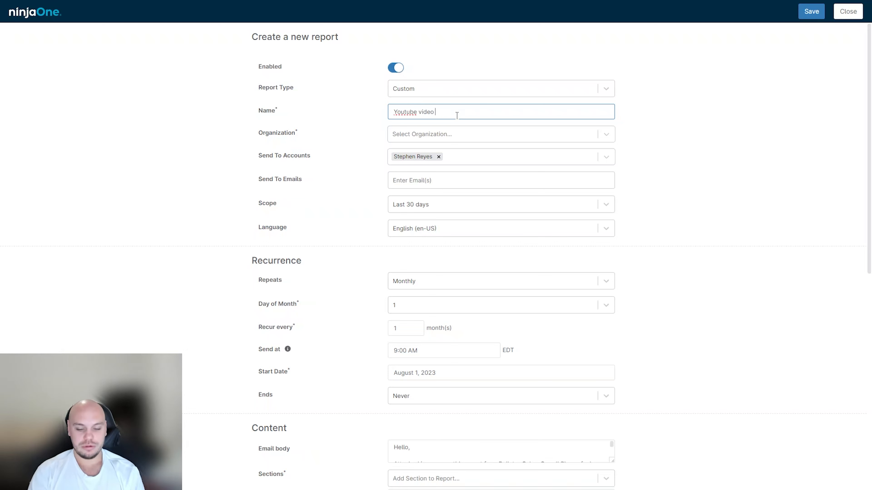
text(Rep[d)
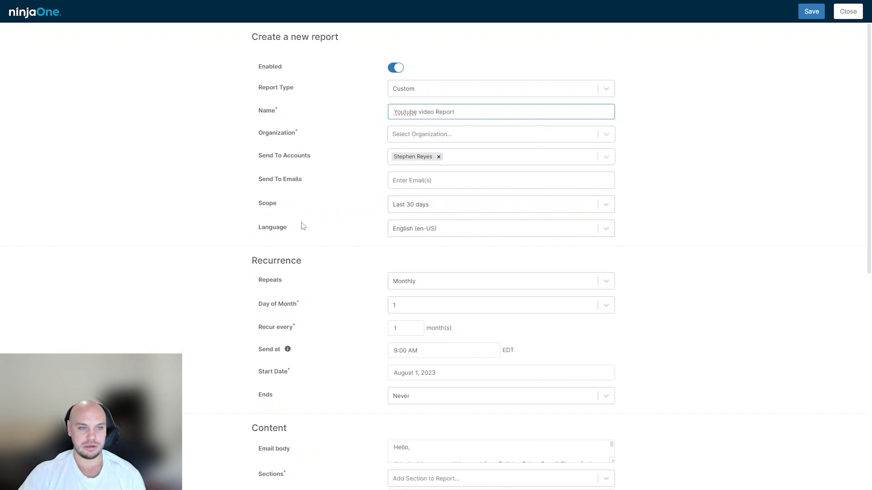
- View the available repeat intervals in the report's recurrence settings, leaving the monthly schedule selected
click(427, 288)
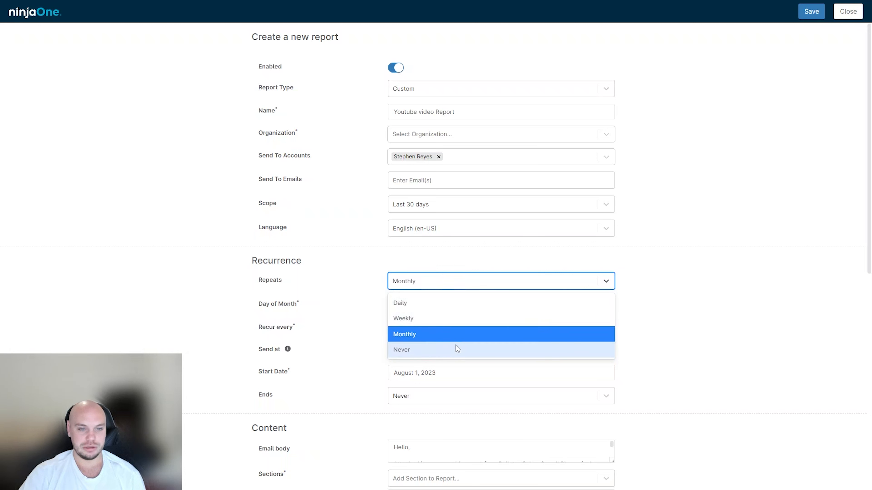
click(130, 239)
click(417, 282)
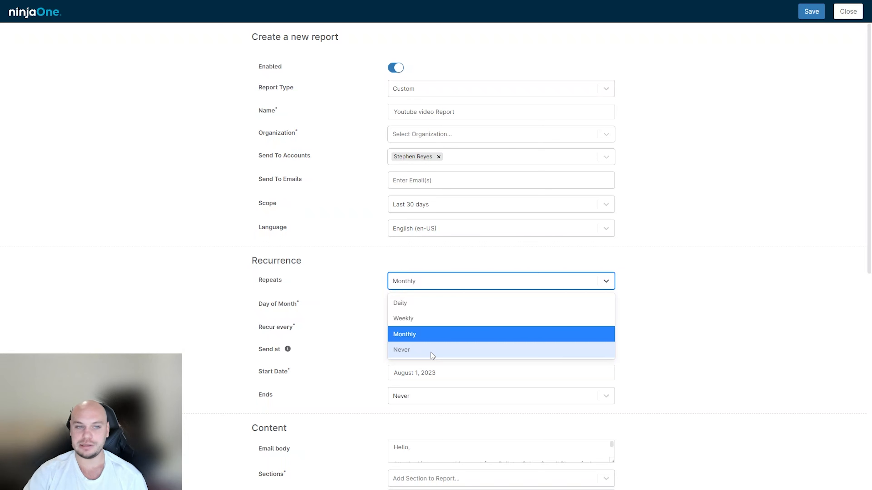
click(174, 283)
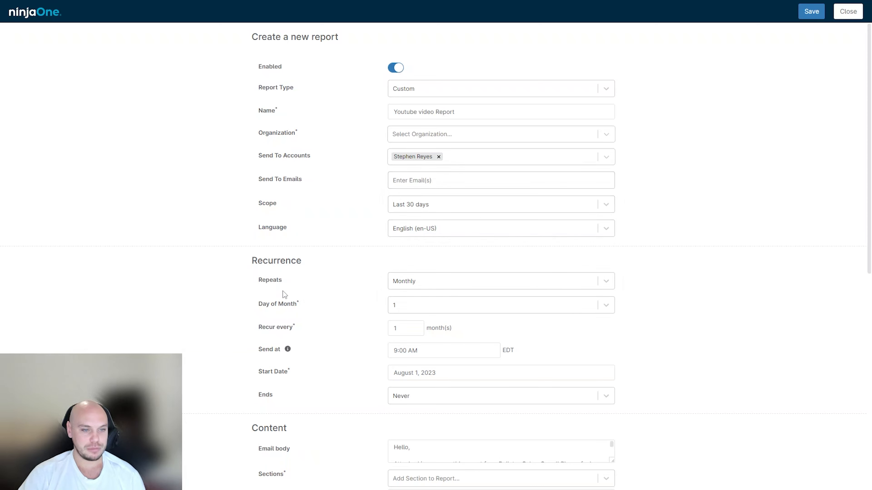
- Examine the copied report's recurrence settings, email body and full list of included sections
scroll(335, 347, down, 5)
scroll(380, 284, up, 3)
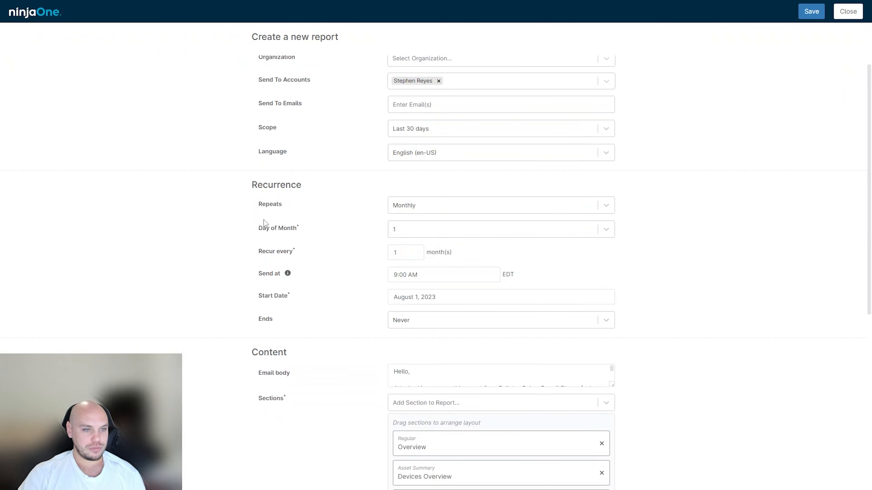
scroll(271, 320, down, 9)
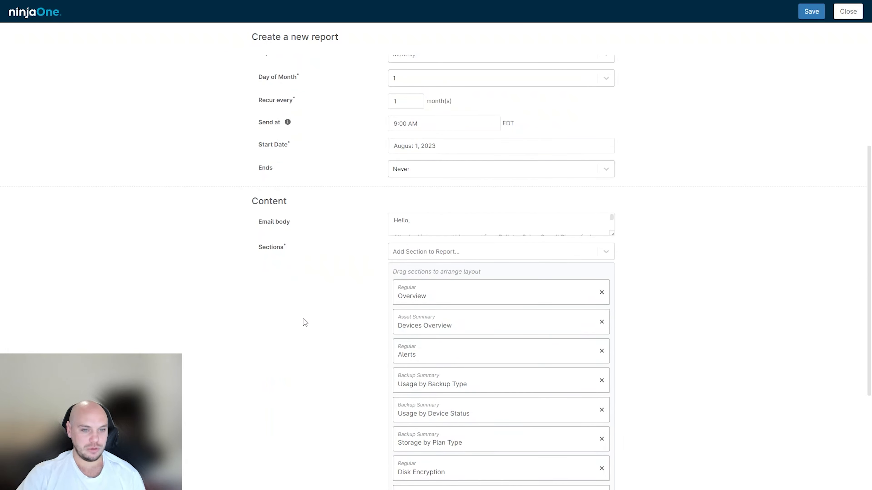
scroll(273, 311, up, 2)
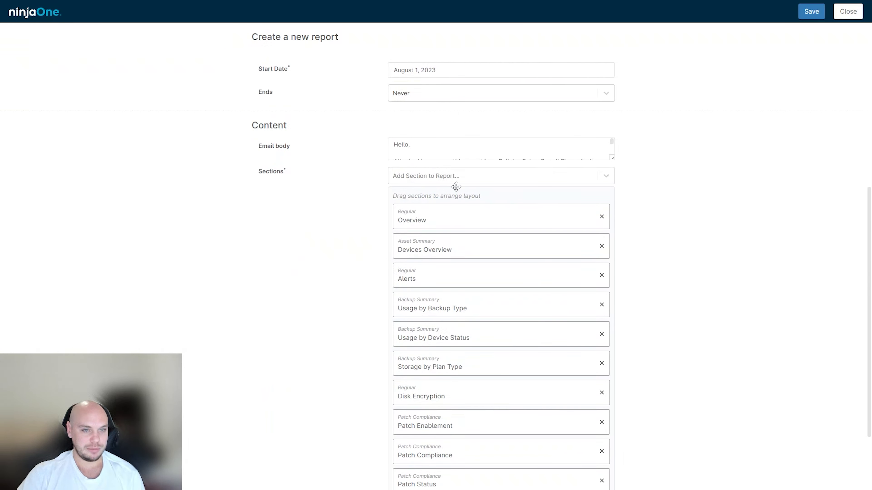
scroll(543, 218, down, 3)
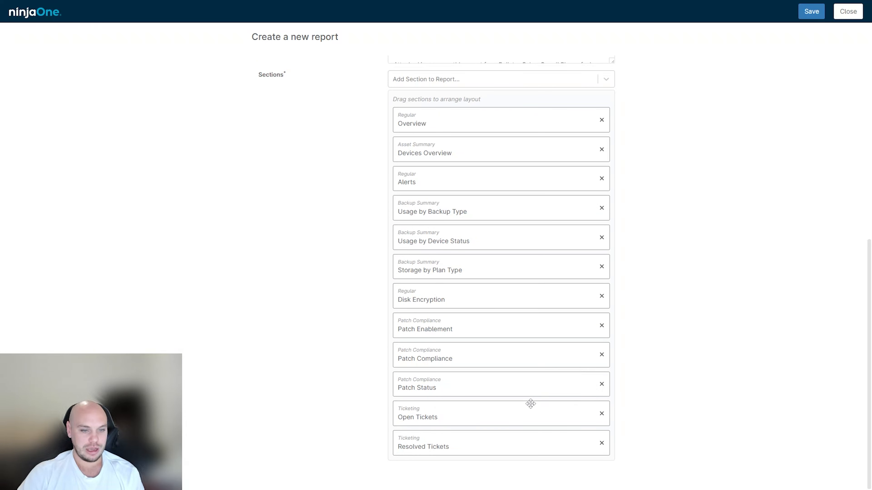
scroll(525, 407, up, 5)
scroll(519, 399, down, 5)
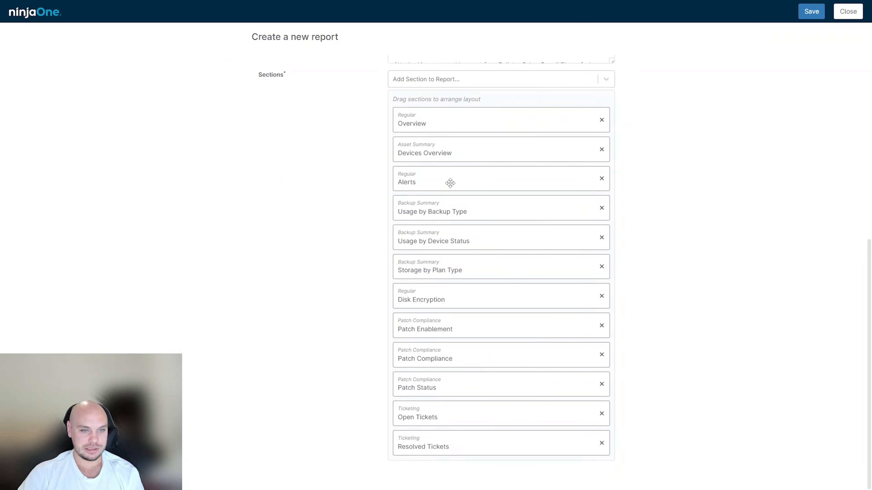
scroll(569, 411, up, 1)
scroll(568, 411, up, 7)
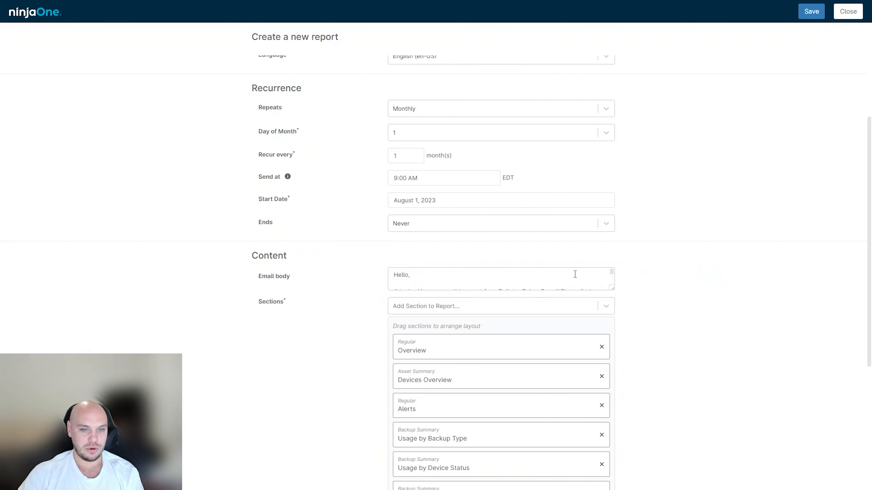
- View the sections that can still be added, and review the report's whole layout from settings to Ticketing sections
click(605, 309)
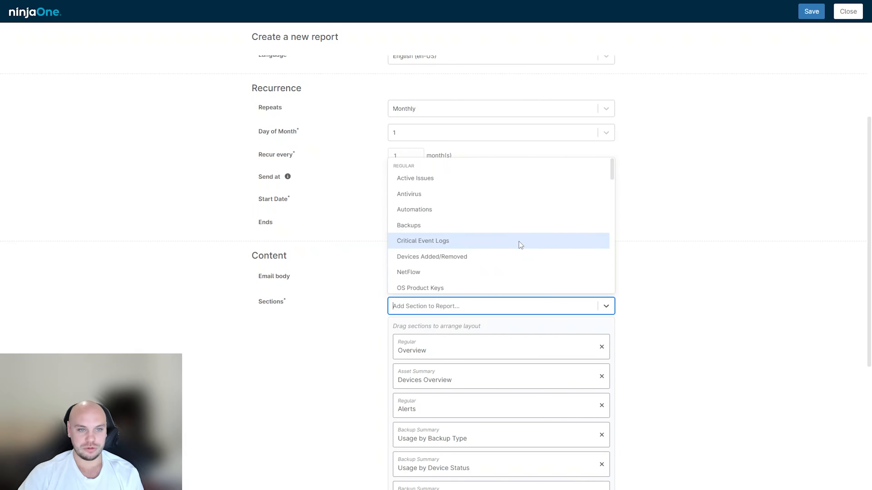
click(697, 285)
scroll(558, 388, down, 7)
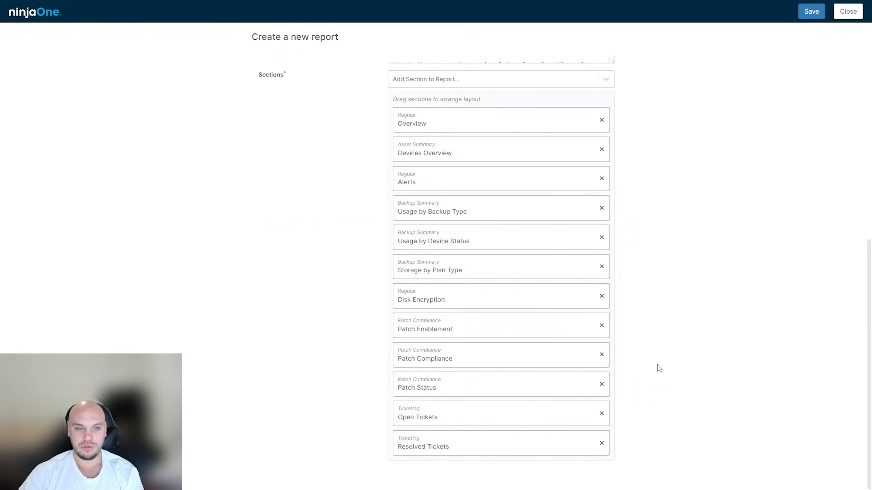
scroll(693, 417, up, 5)
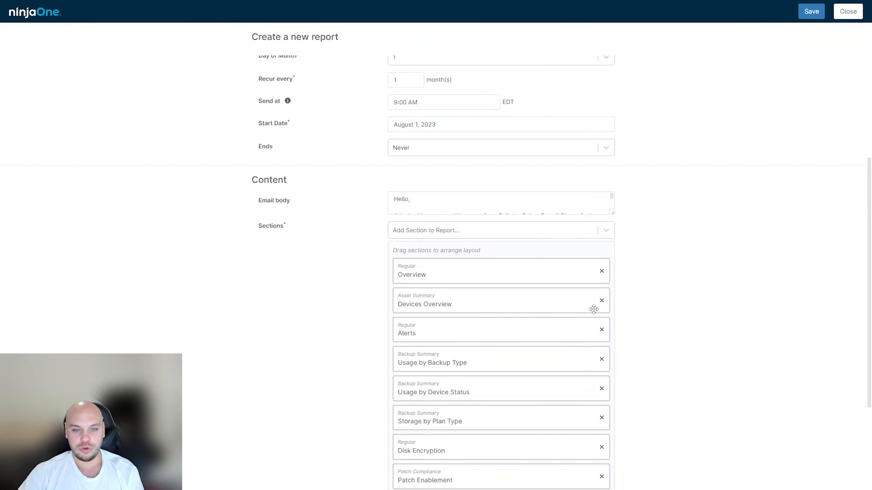
scroll(635, 309, down, 5)
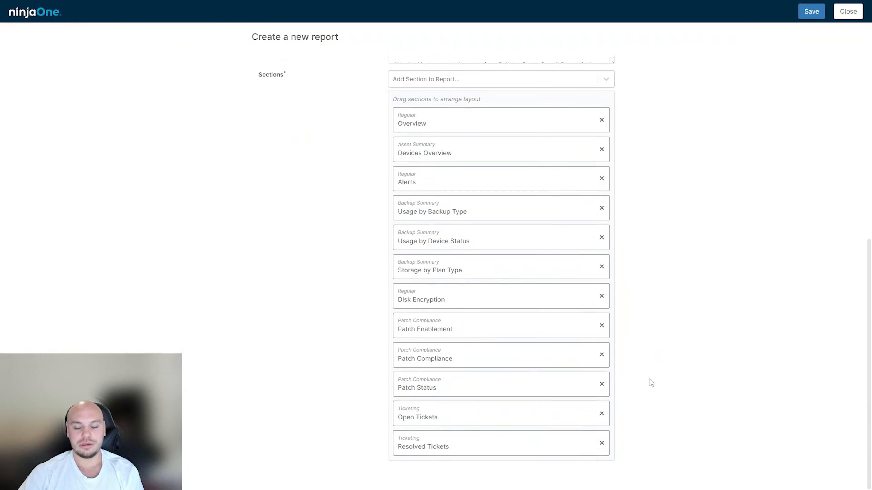
scroll(629, 379, up, 12)
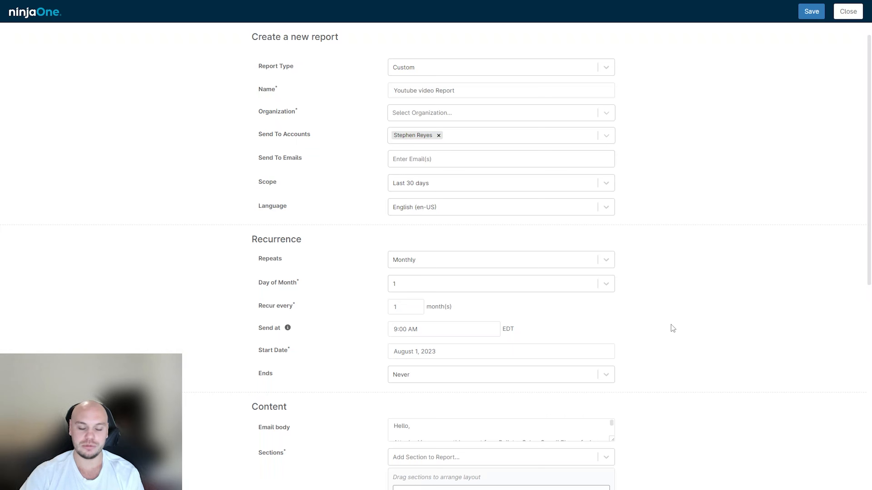
scroll(649, 353, down, 2)
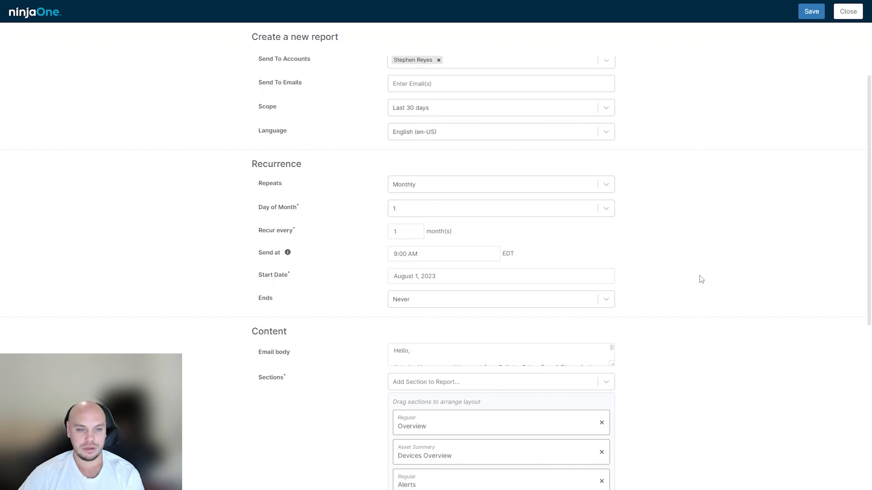
scroll(699, 278, down, 8)
scroll(692, 286, up, 10)
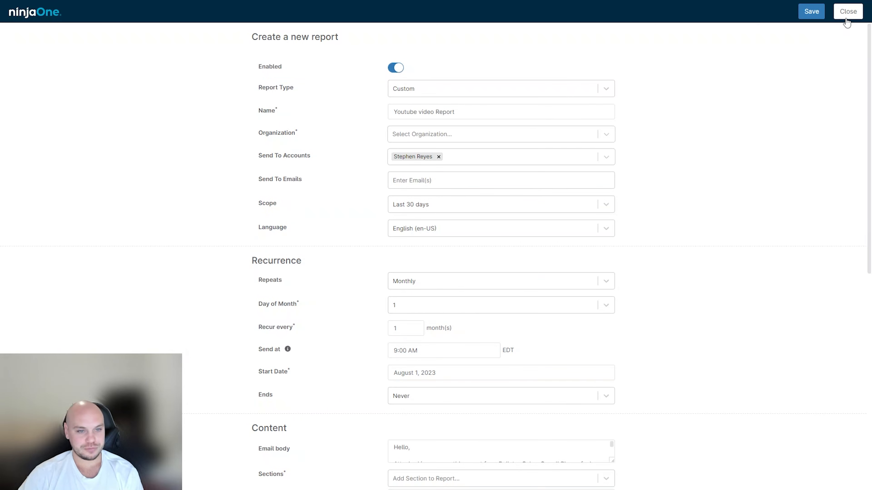
- Close the copied report, discard its changes, and collapse the Reporting category in Administration
click(848, 12)
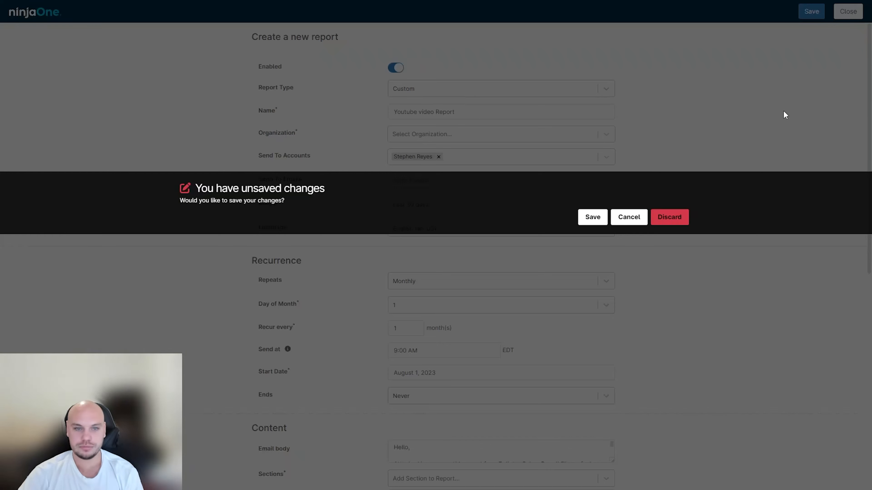
click(674, 216)
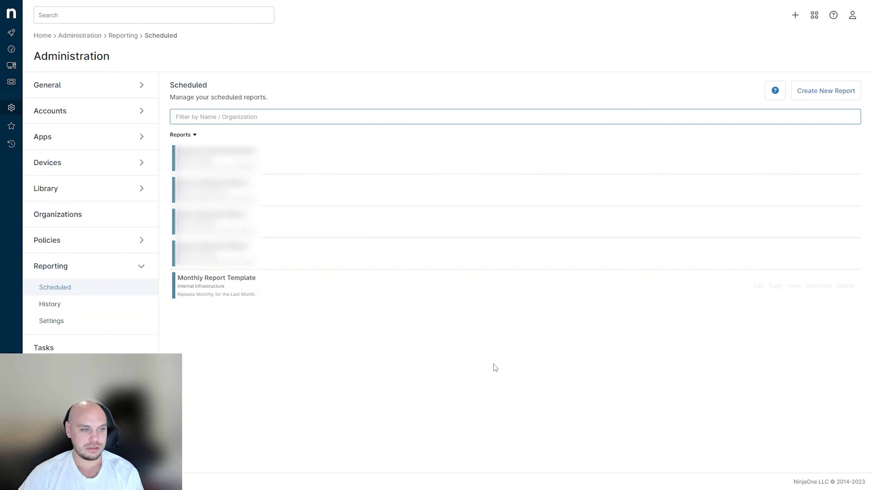
click(454, 381)
click(146, 271)
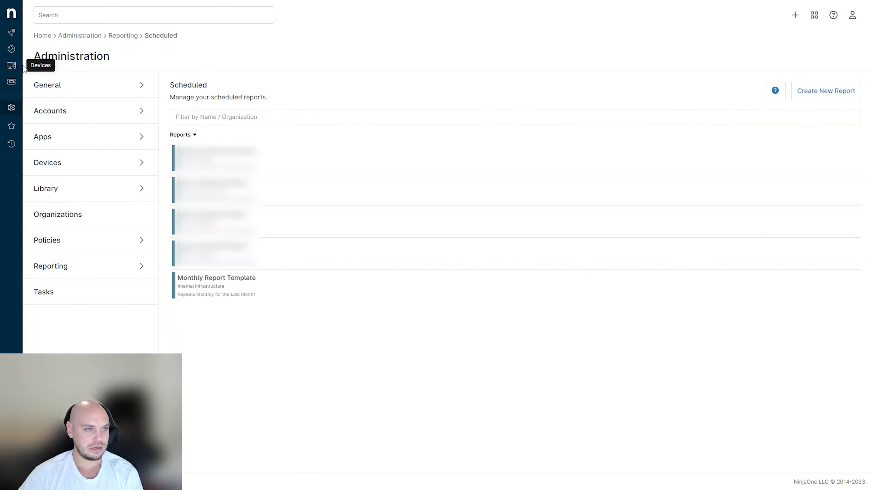
- Return to the home dashboard and open the Internal Infrastructure example ticket from the unassigned tickets
click(11, 14)
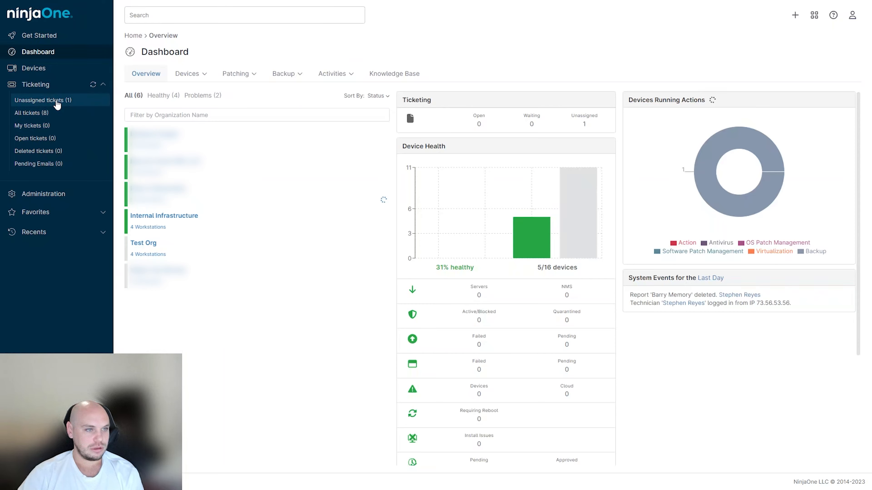
click(55, 100)
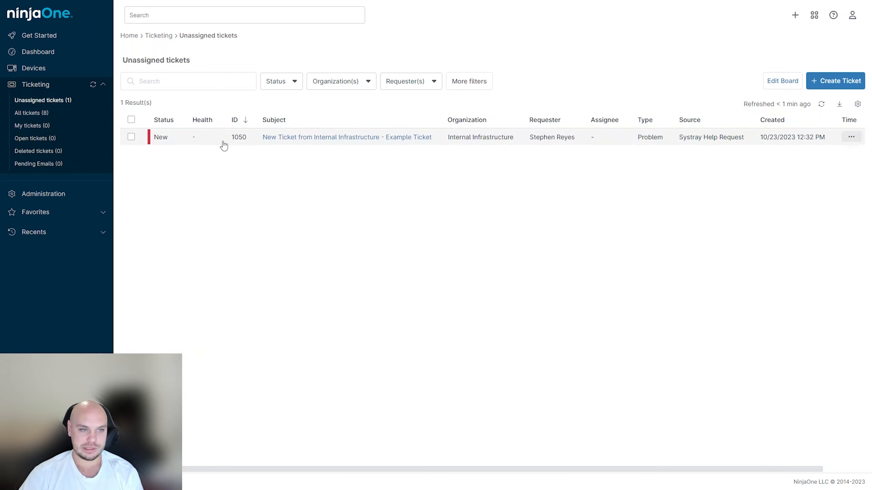
click(327, 139)
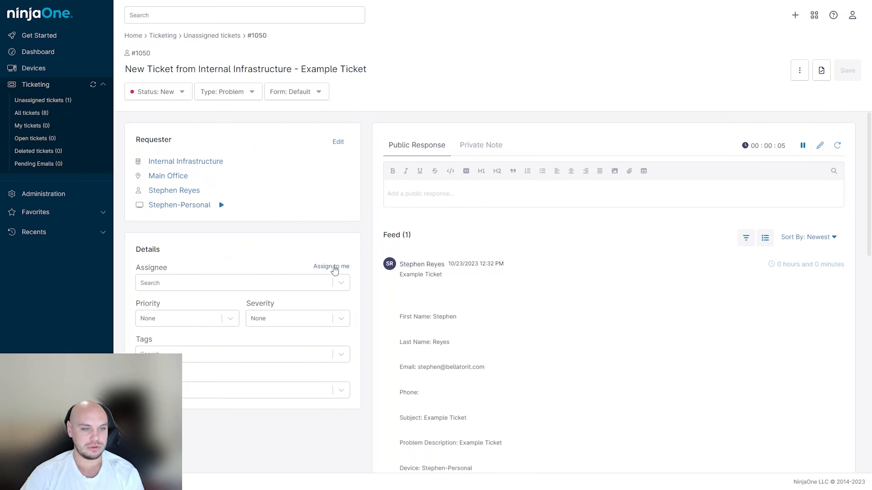
- Assign the example ticket to yourself with Low priority and Minor severity
click(335, 267)
click(230, 319)
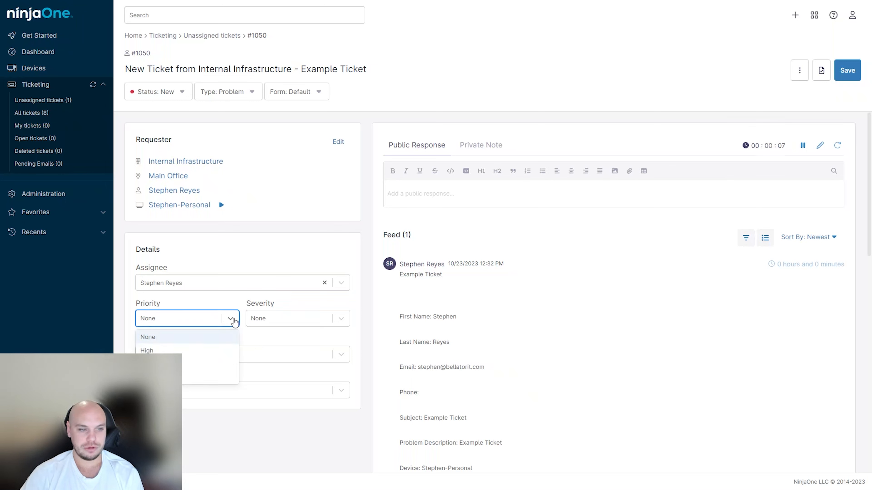
click(190, 377)
click(283, 323)
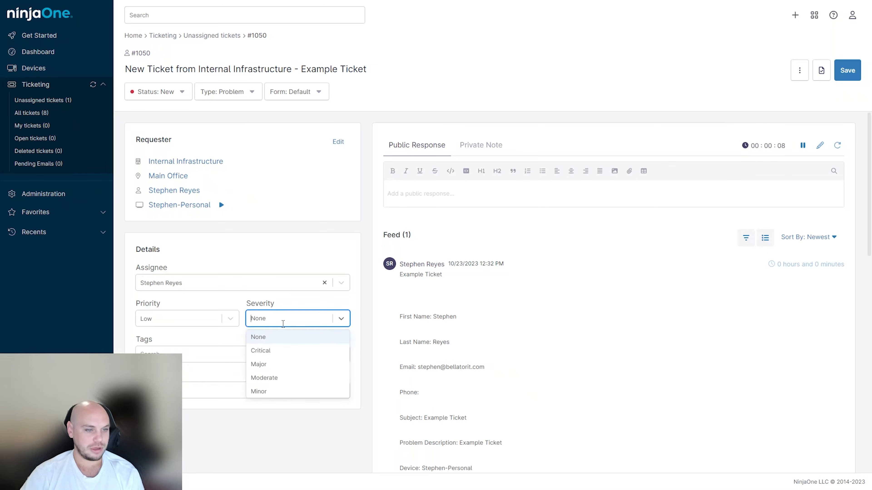
click(282, 391)
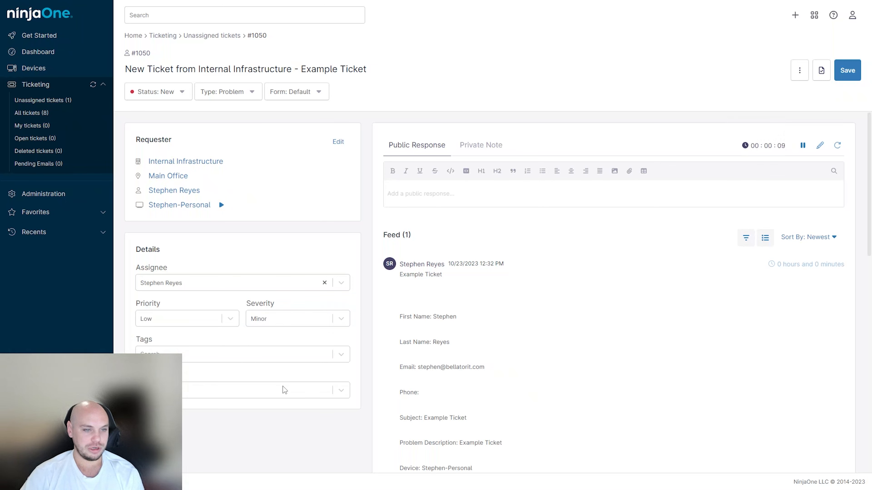
- View the ticket's tag field and the technicians, end users and contacts selectable in the field below it
click(265, 351)
click(349, 342)
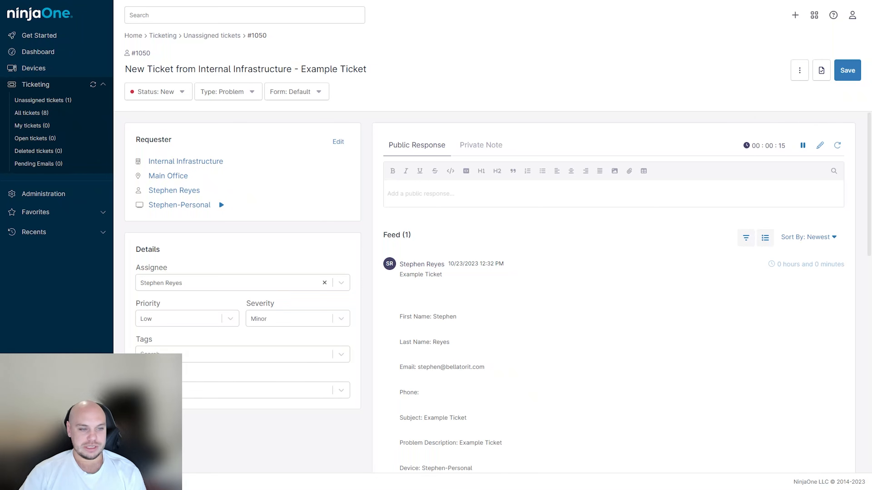
click(200, 391)
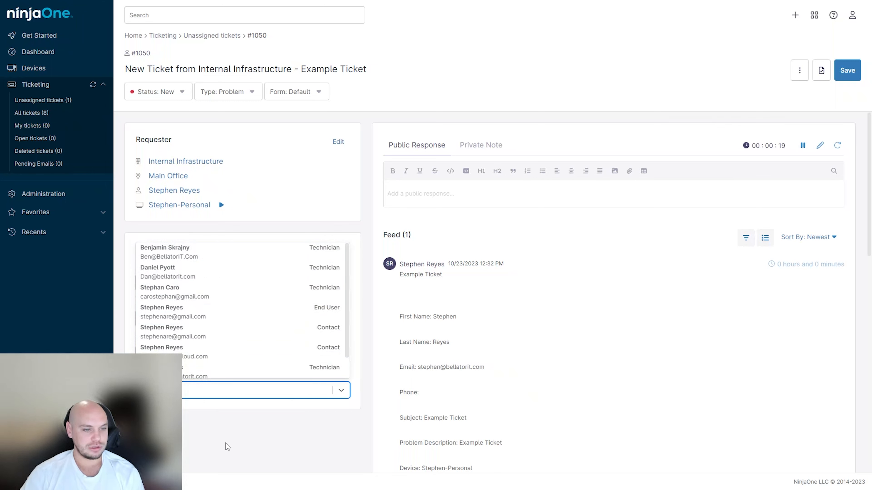
click(286, 437)
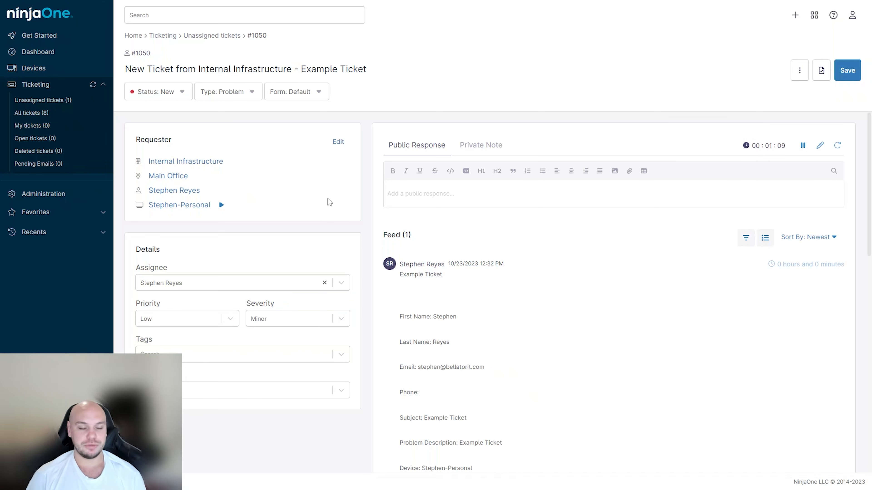
- View the ticket's status and type options, and show the editor for adding a private note
click(181, 92)
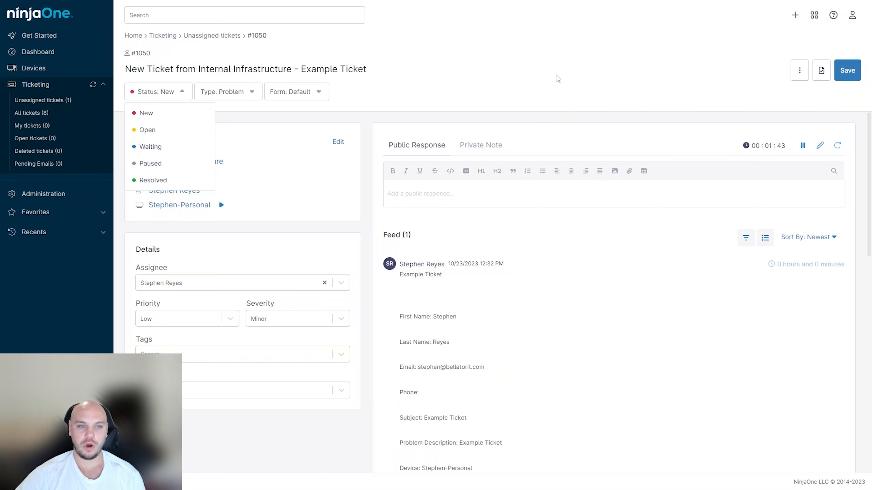
click(441, 74)
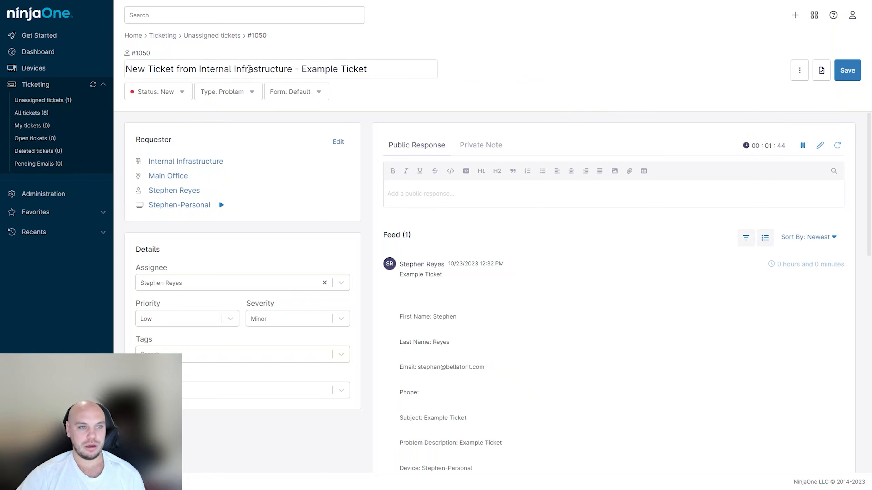
click(249, 91)
click(249, 91)
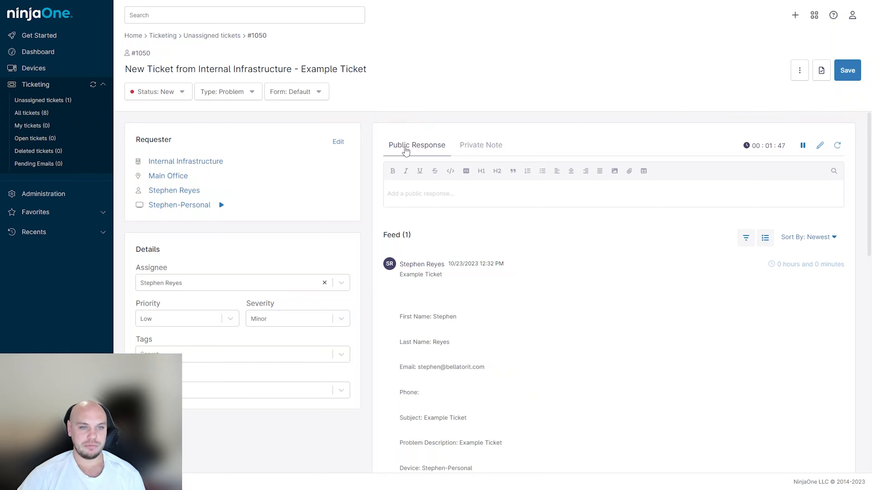
click(494, 153)
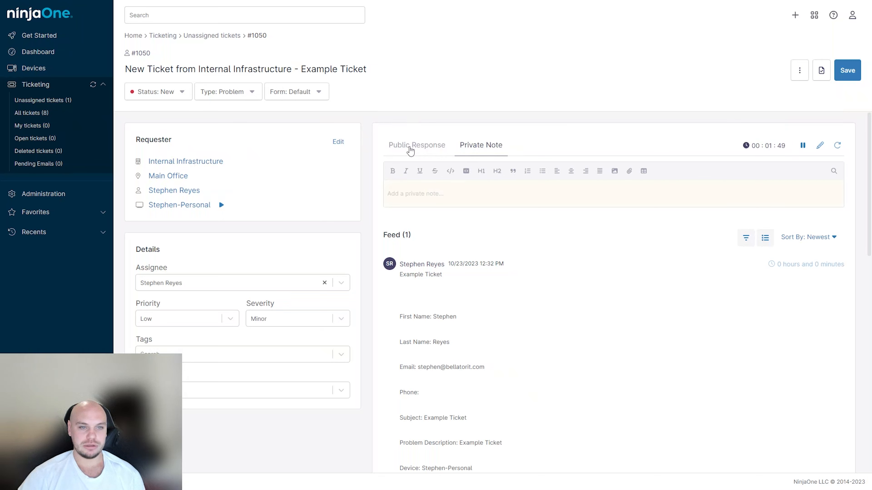
- Publish a private note on the example ticket reading "Notes about the device and issue."
click(409, 148)
click(476, 149)
click(412, 148)
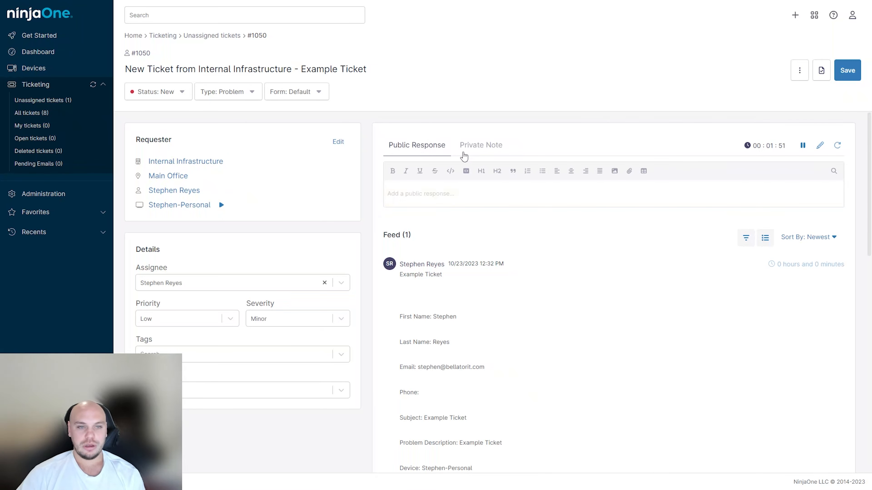
click(467, 151)
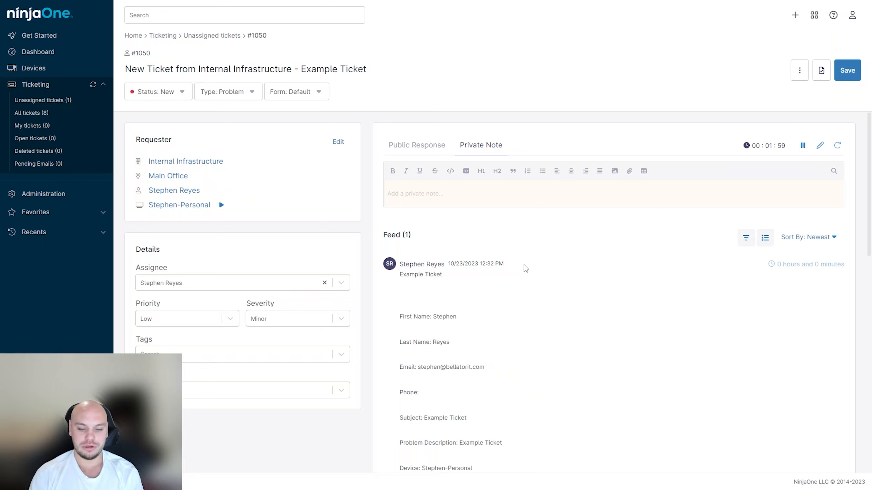
text(Notes about t)
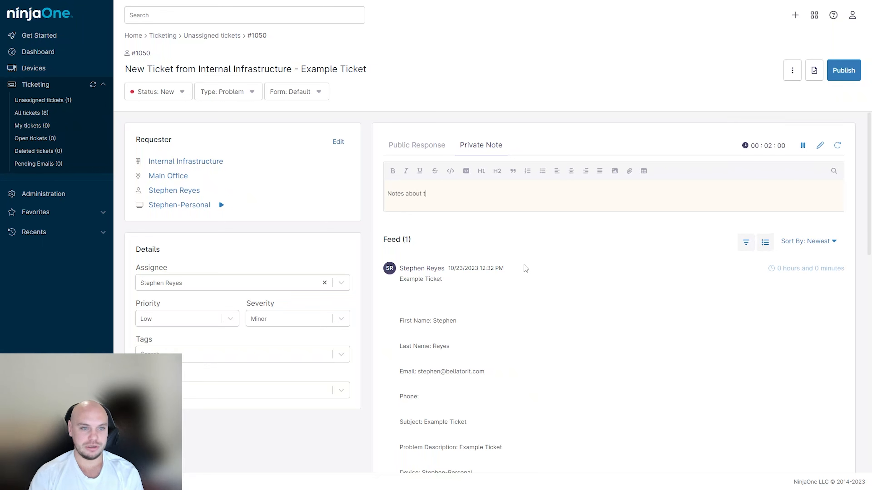
text(he device and)
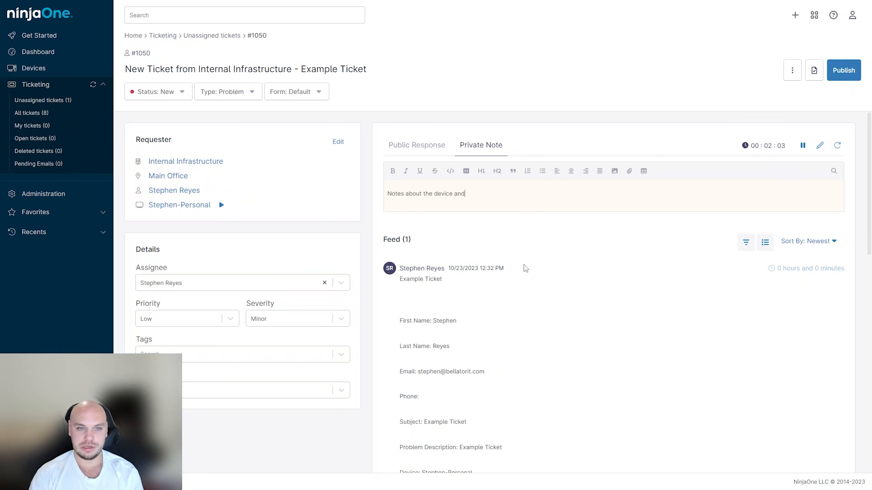
text( issue.)
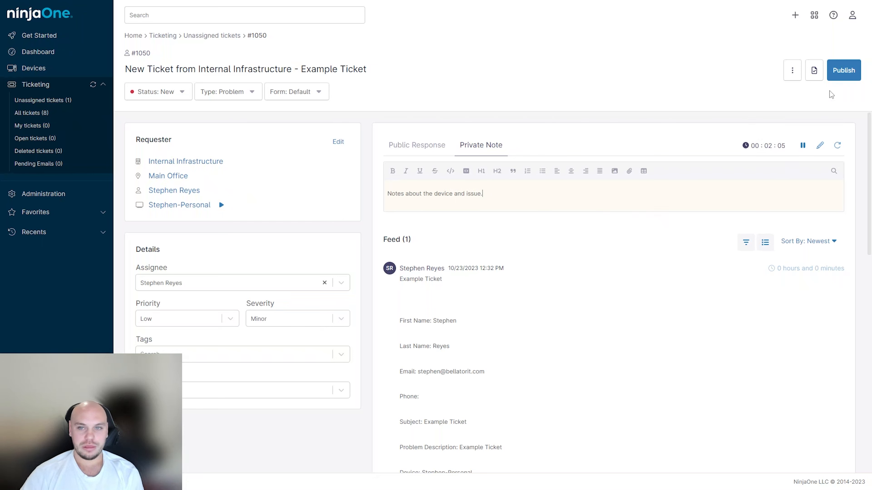
click(843, 70)
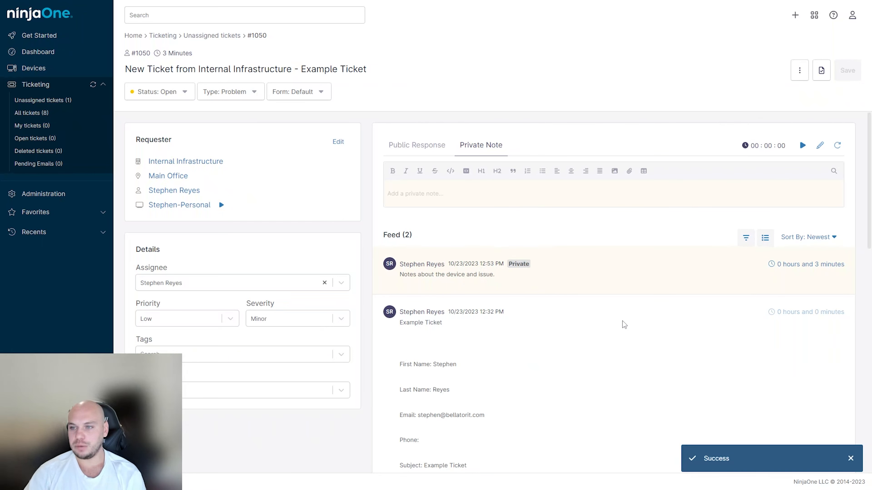
- Publish a public response on the ticket reading "Hello End User," with "email to the end user" on the following line
click(417, 153)
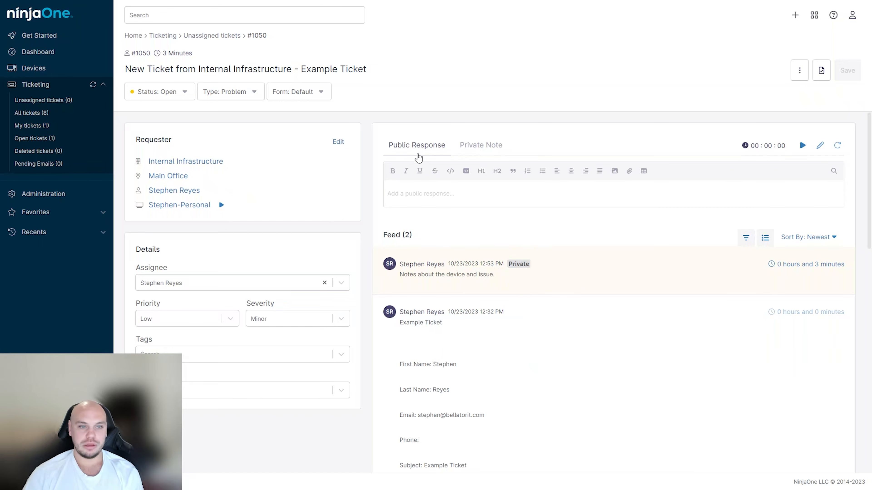
text(Hel)
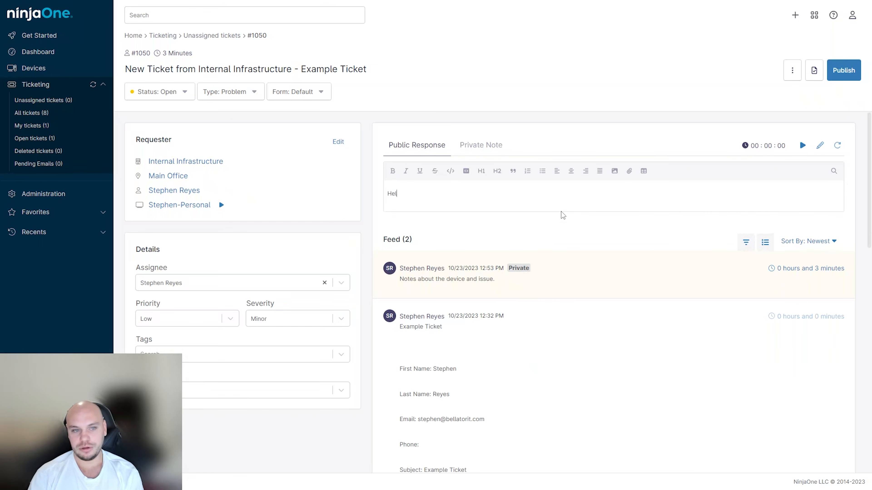
text(lo End User,)
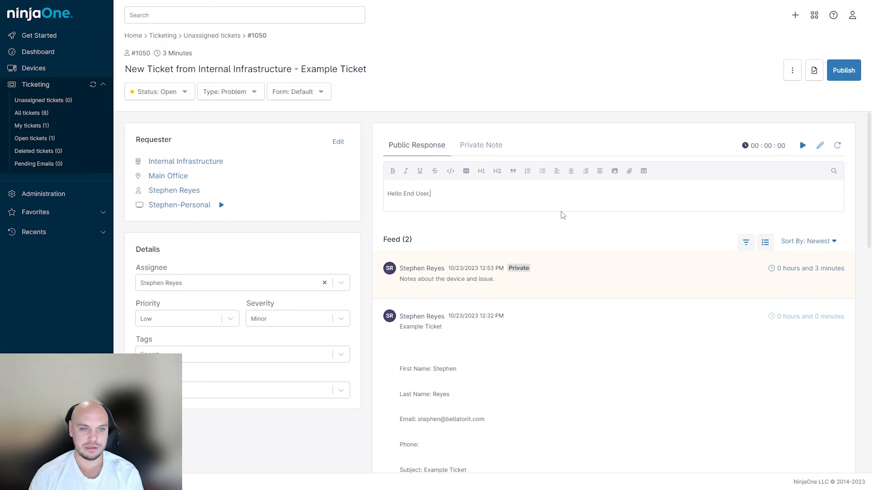
key(Return)
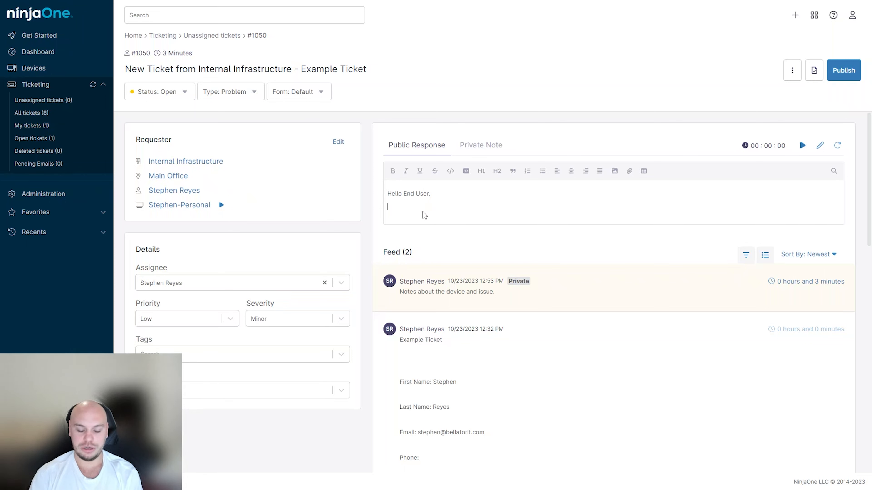
text(email to the end user)
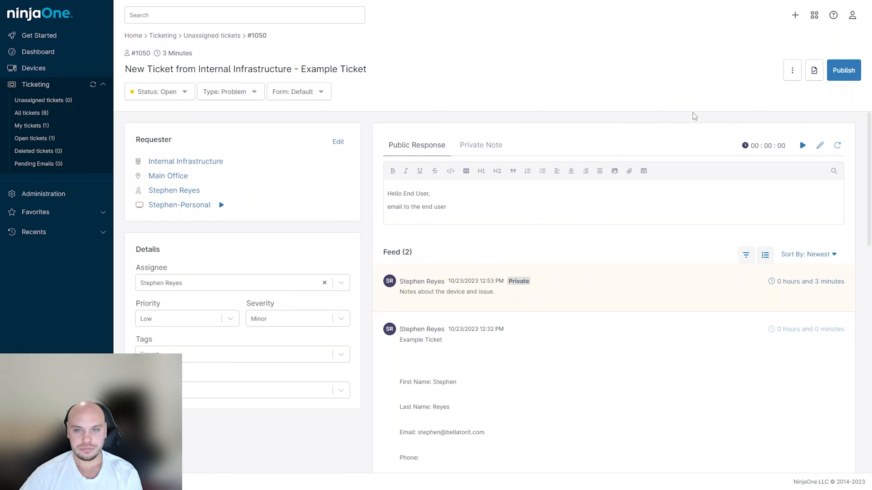
click(842, 70)
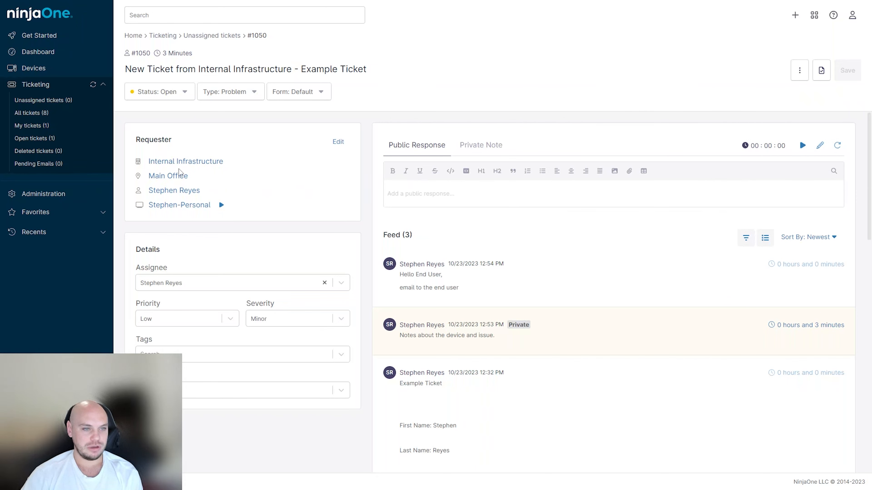
- Examine the original ticket entry's requester details, subject, device, organization, policy and environment variables
scroll(513, 347, down, 10)
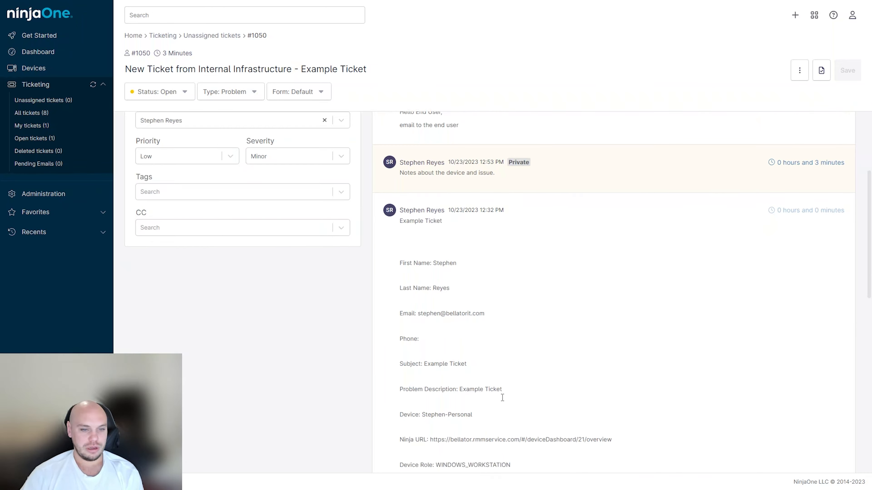
scroll(502, 400, up, 4)
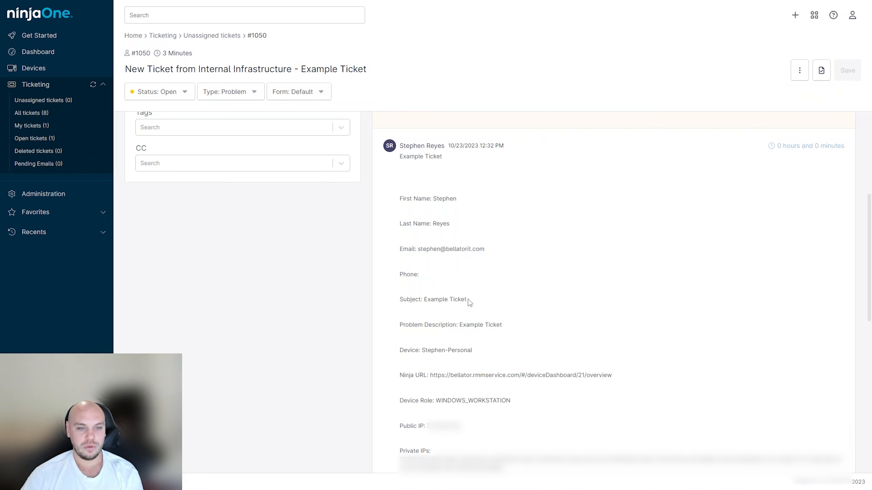
drag(468, 299, 423, 300)
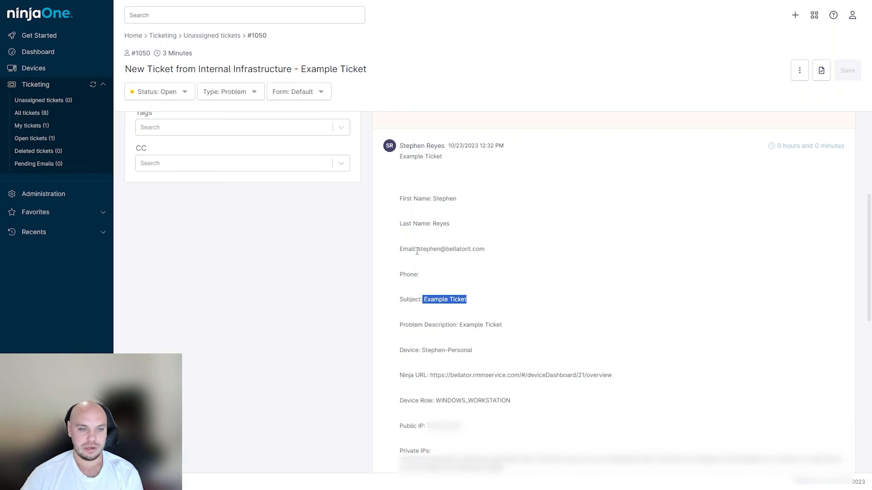
drag(416, 250, 496, 251)
click(443, 223)
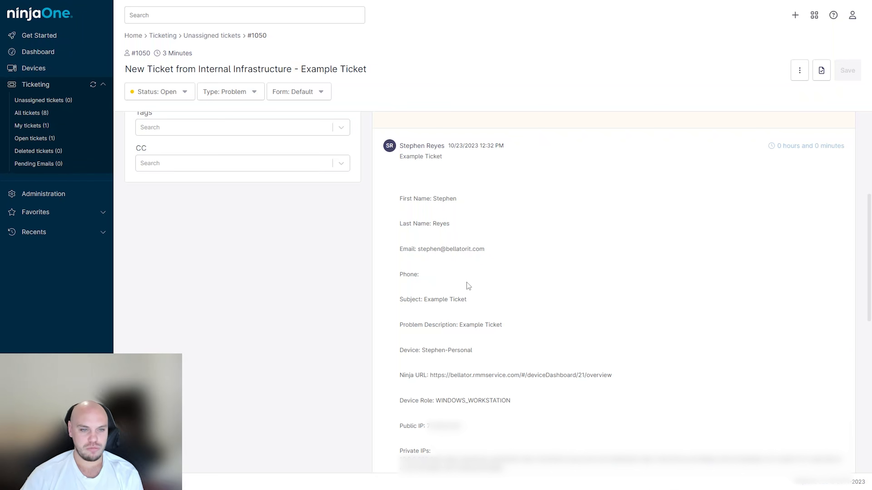
scroll(518, 320, down, 6)
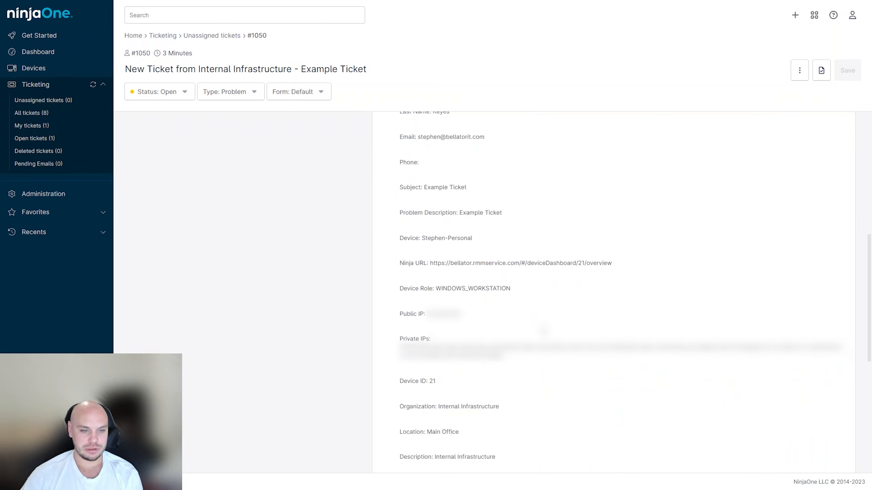
scroll(511, 349, down, 3)
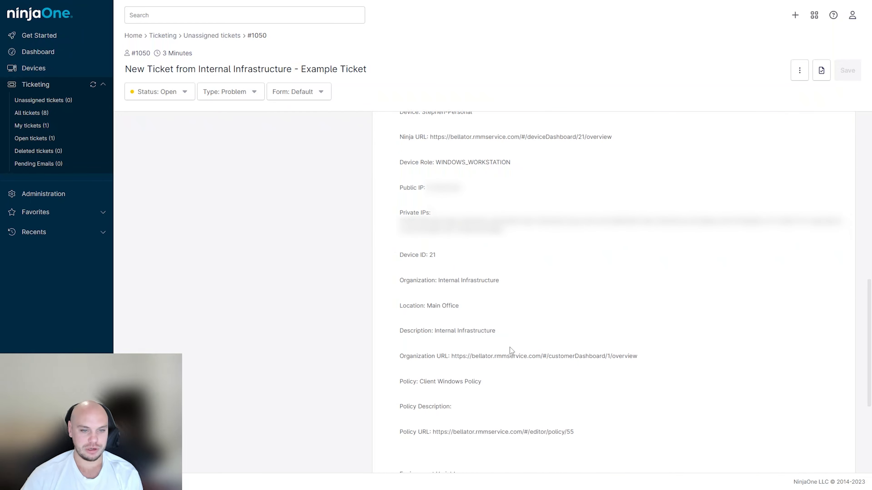
scroll(575, 355, down, 3)
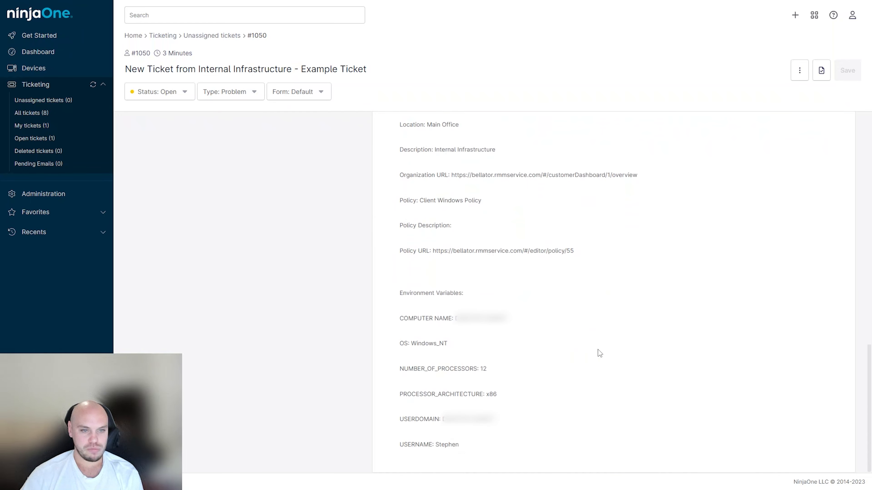
- Review the problem description and requester information in the original entry, highlighting the text, and return to the ticket's response area
scroll(601, 361, up, 10)
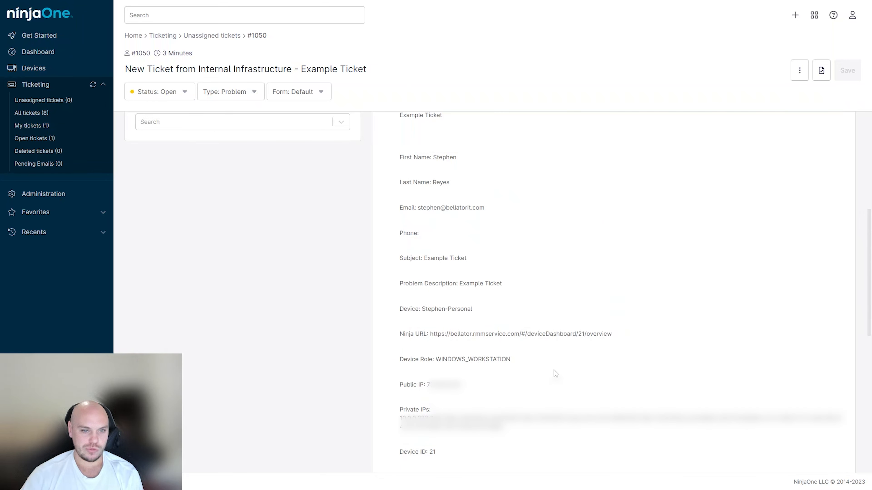
drag(460, 284, 509, 321)
click(515, 289)
click(414, 150)
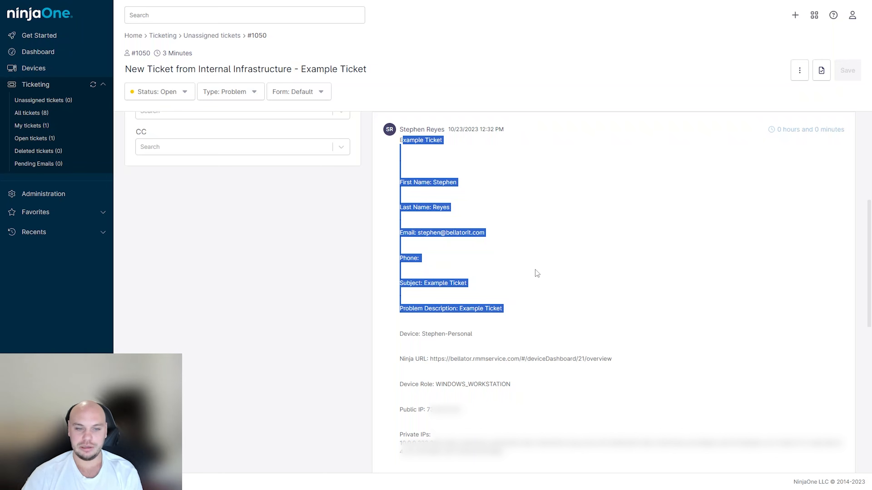
click(534, 293)
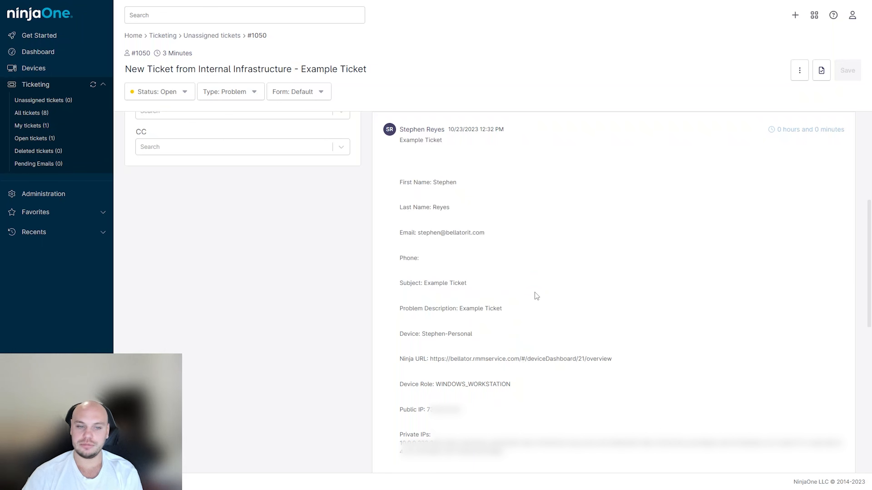
scroll(515, 301, up, 6)
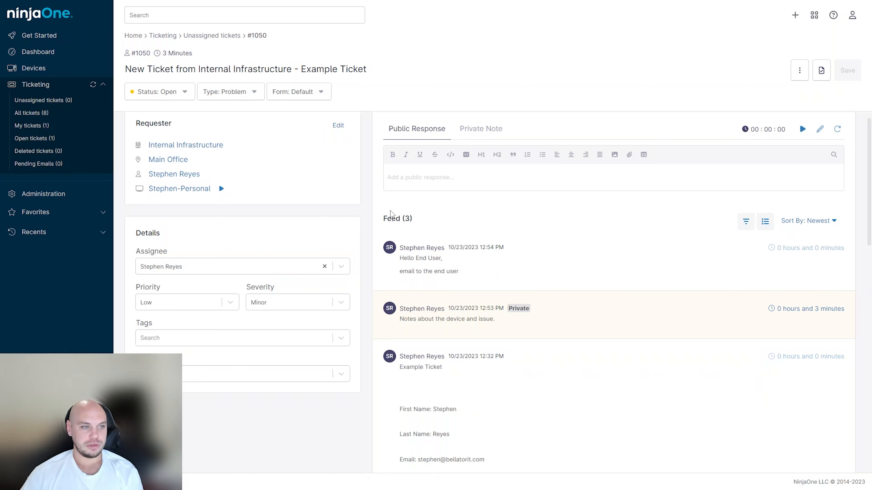
- Open the installed Ticketing app in Administration and review its general, email and email list settings
click(57, 195)
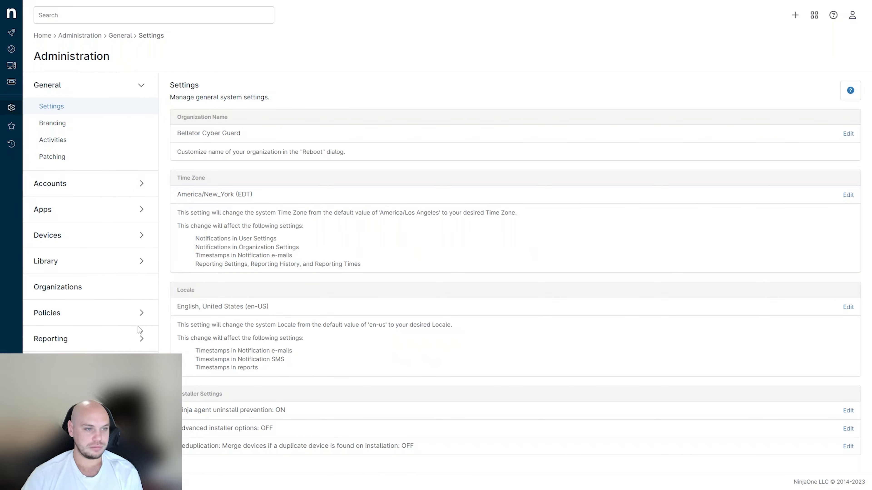
click(112, 208)
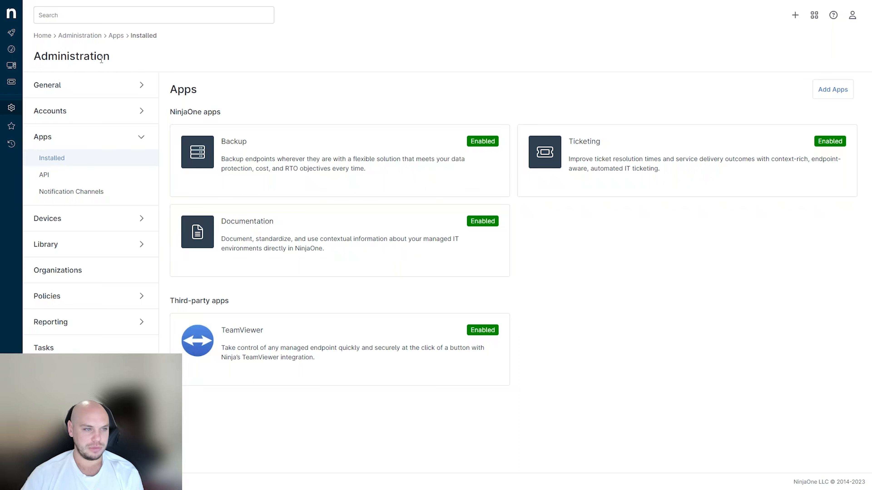
click(689, 176)
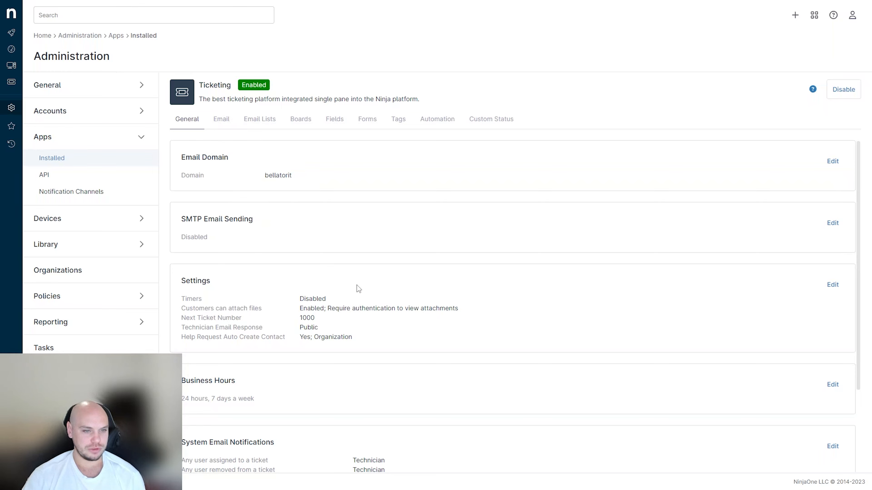
scroll(466, 378, down, 3)
scroll(485, 405, up, 3)
click(223, 124)
click(254, 124)
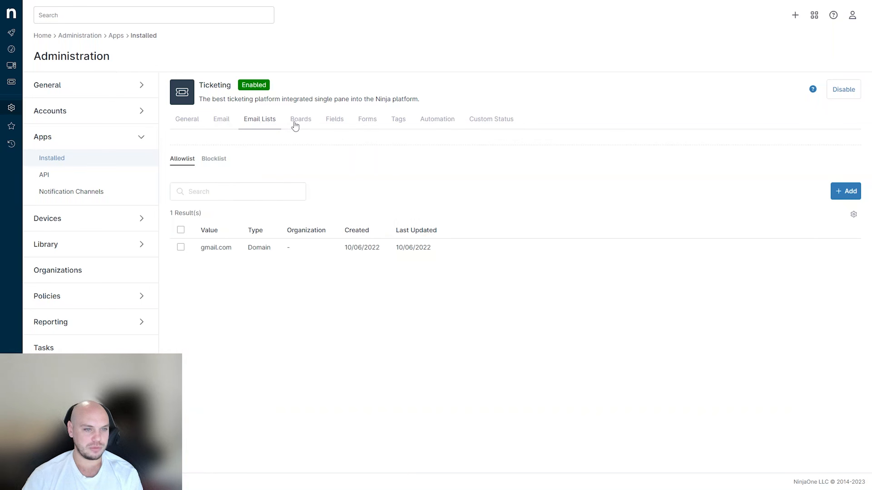
- View the settings of the Default Activity Rule in the Ticketing automations and close it without saving
click(433, 121)
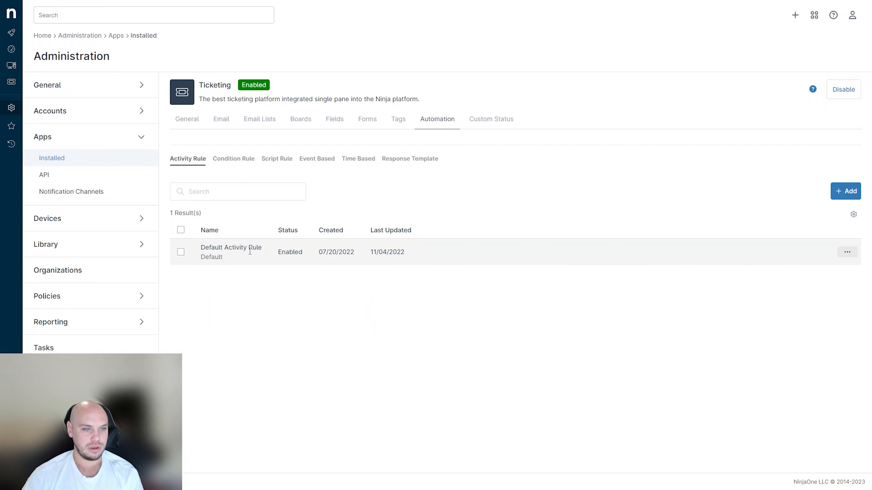
click(315, 255)
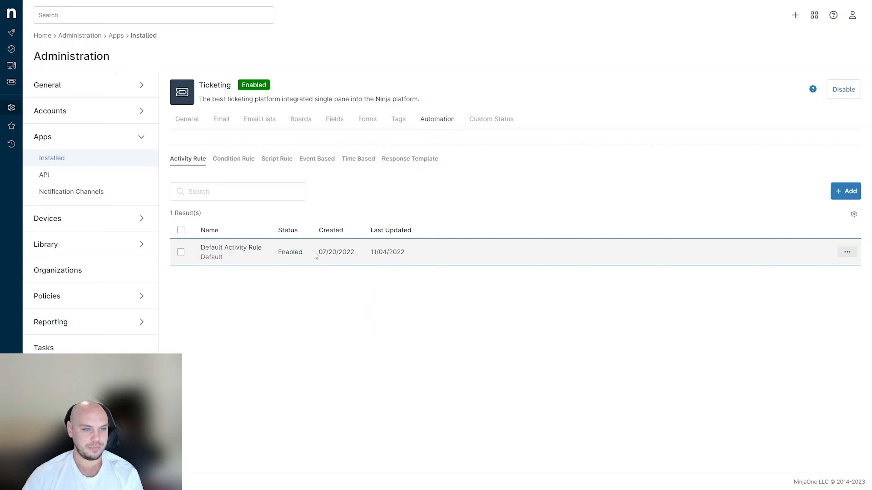
click(847, 253)
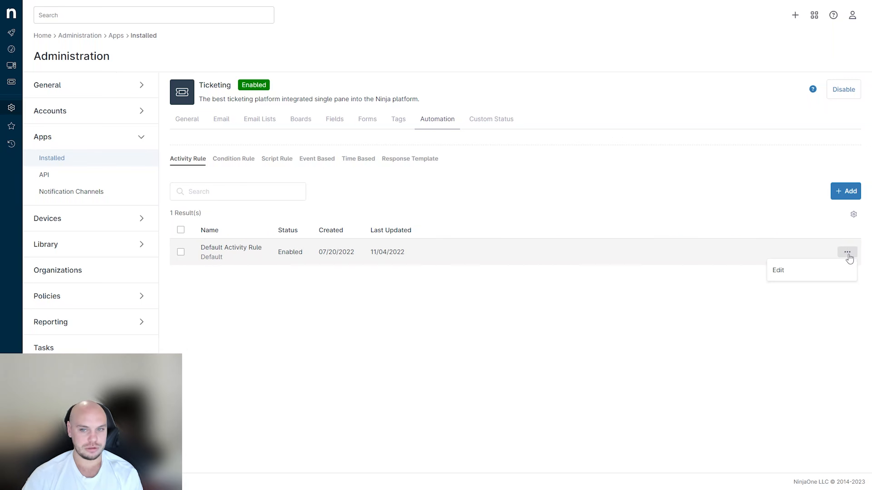
click(833, 276)
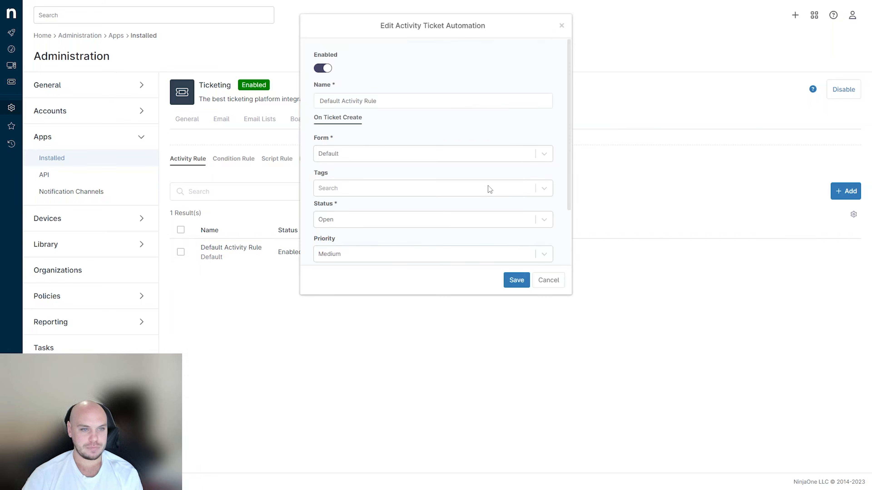
scroll(488, 185, down, 5)
scroll(498, 197, up, 5)
click(556, 282)
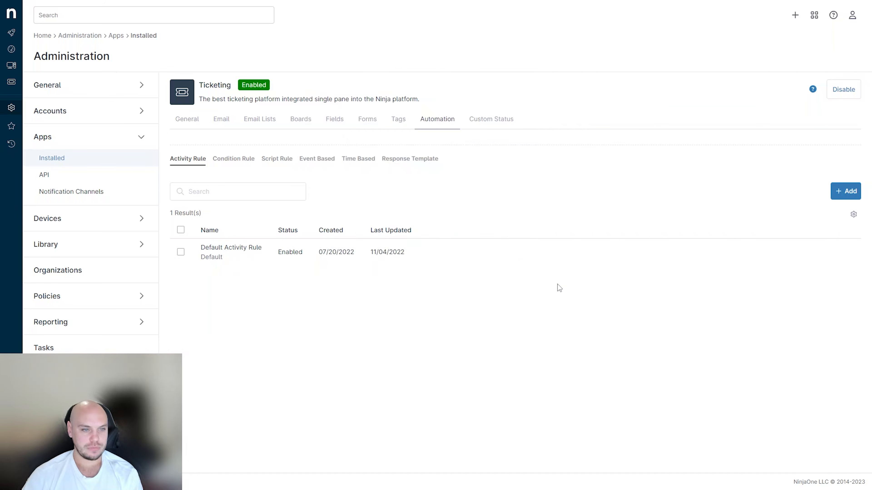
- View the Ticketing app's condition rules, script rules and event-based automations
click(242, 160)
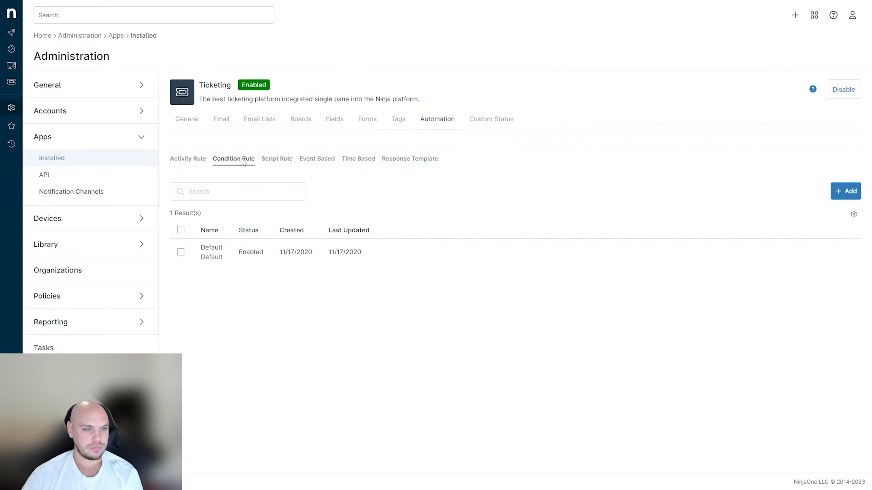
click(288, 161)
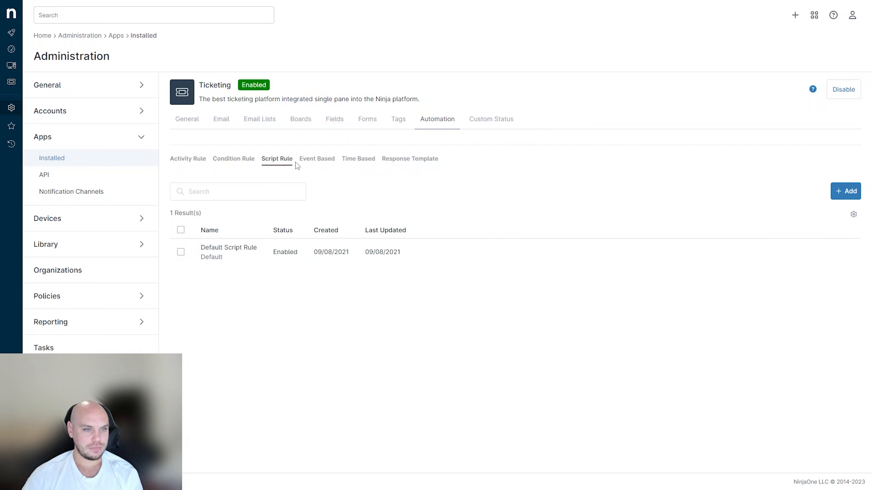
click(323, 162)
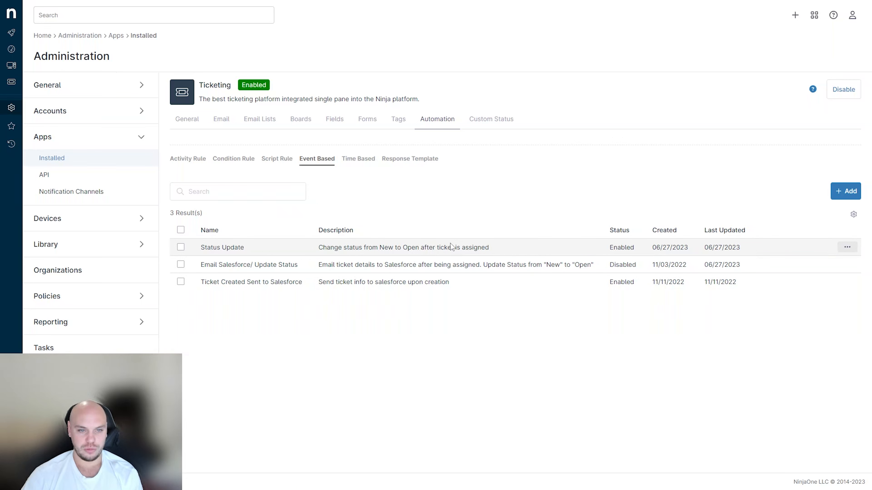
- Review the conditions and actions of the Status Update event-based automation and close it without saving
click(848, 249)
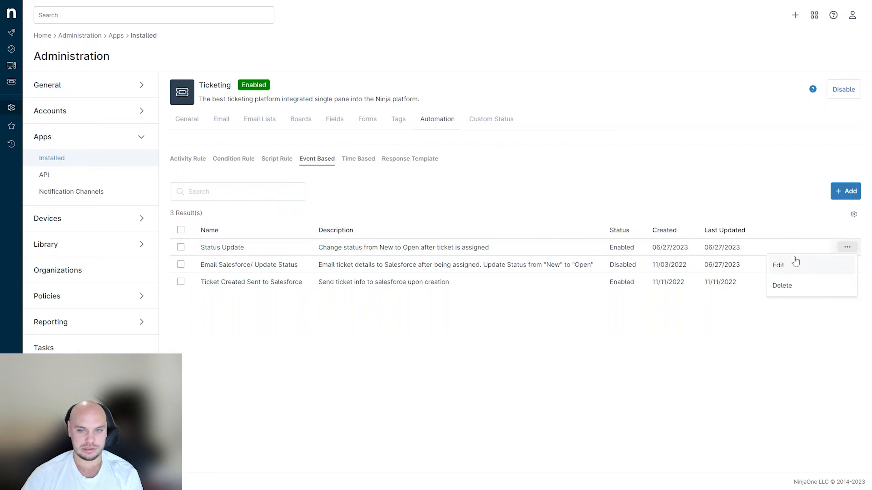
click(781, 266)
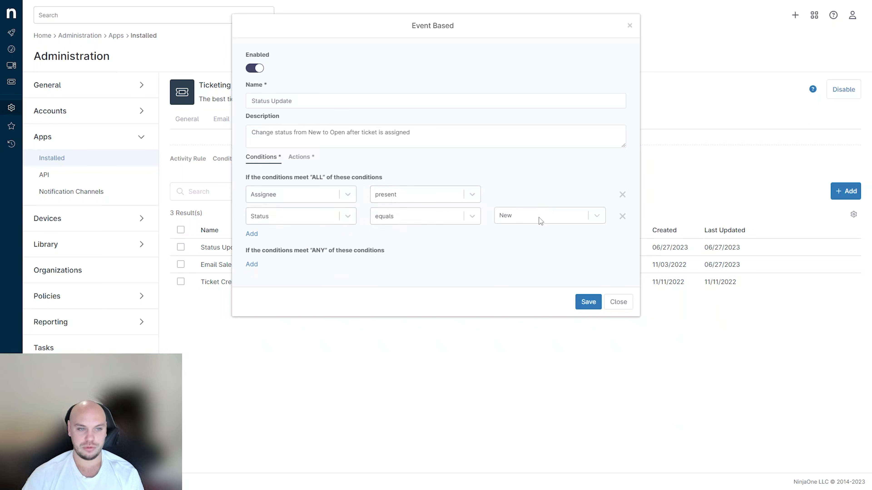
click(301, 157)
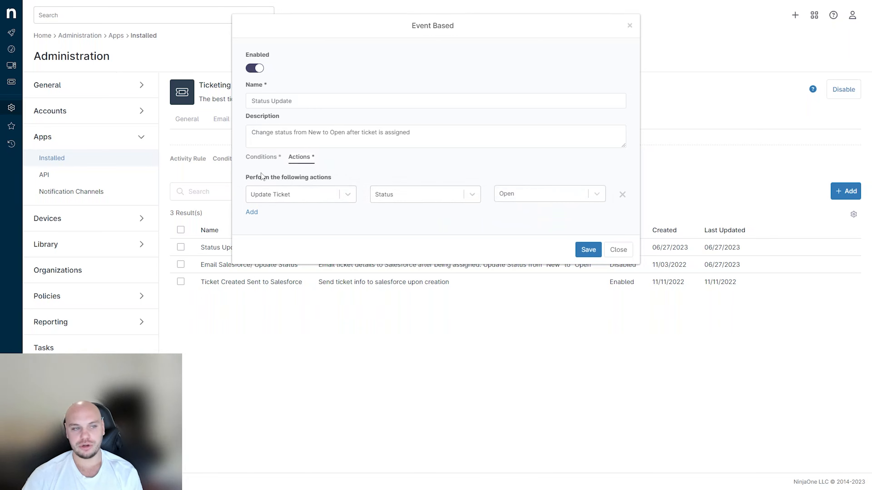
click(263, 159)
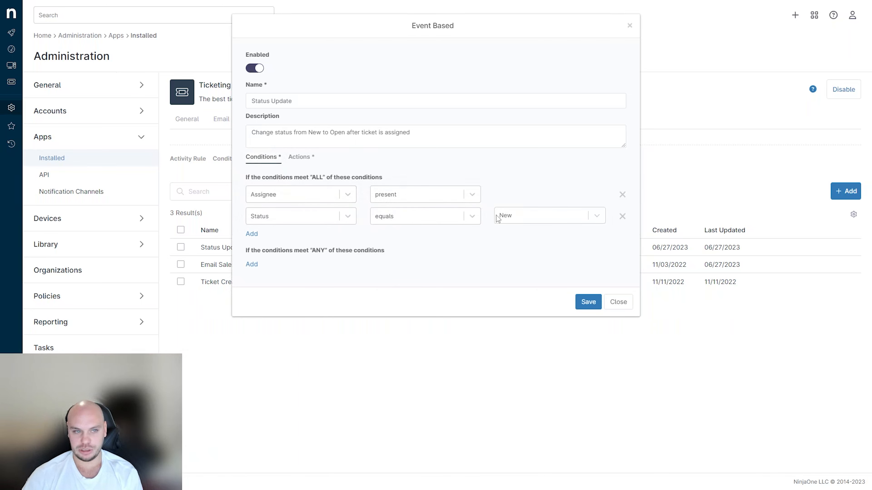
click(618, 302)
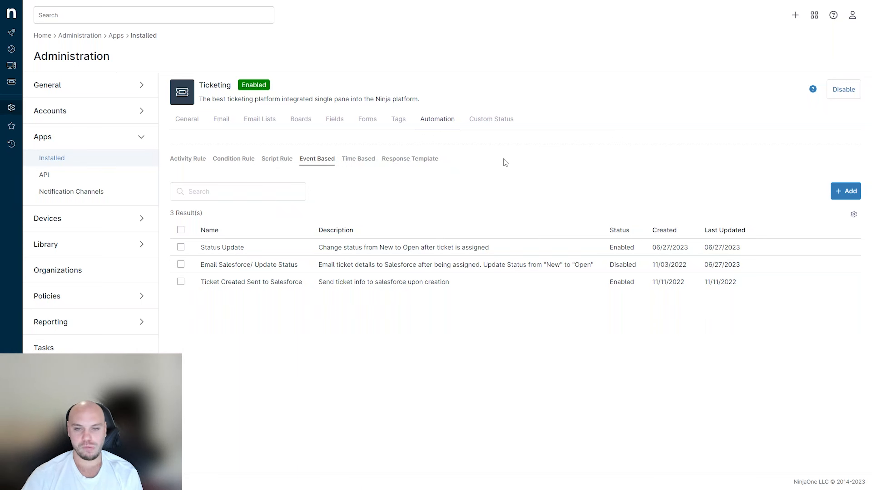
- Browse the script rules and time-based automations of the Ticketing app and return to the event-based list
click(246, 161)
click(277, 163)
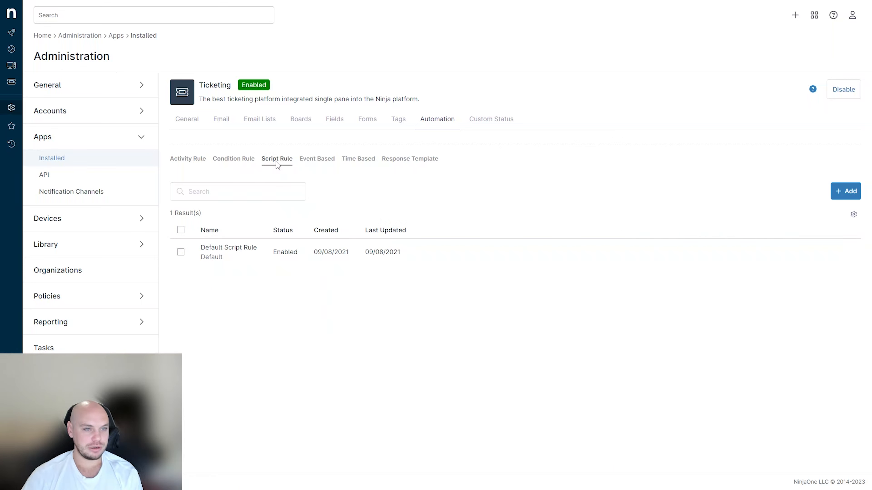
click(369, 163)
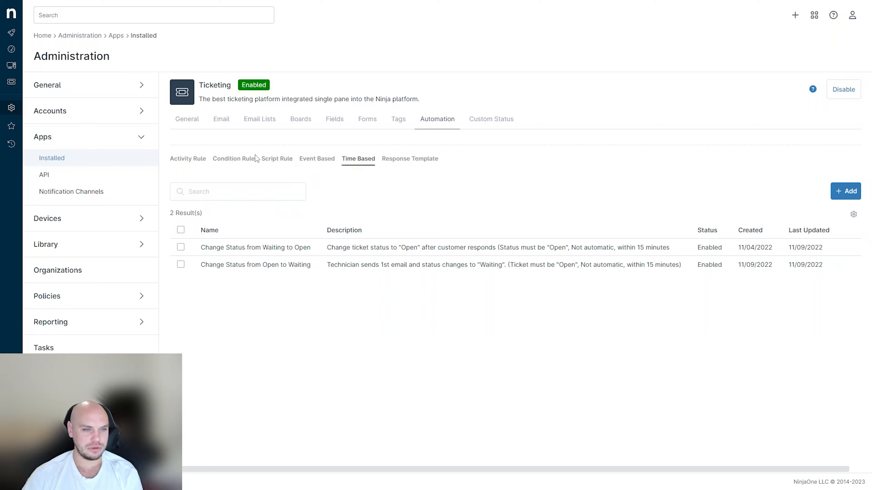
click(309, 161)
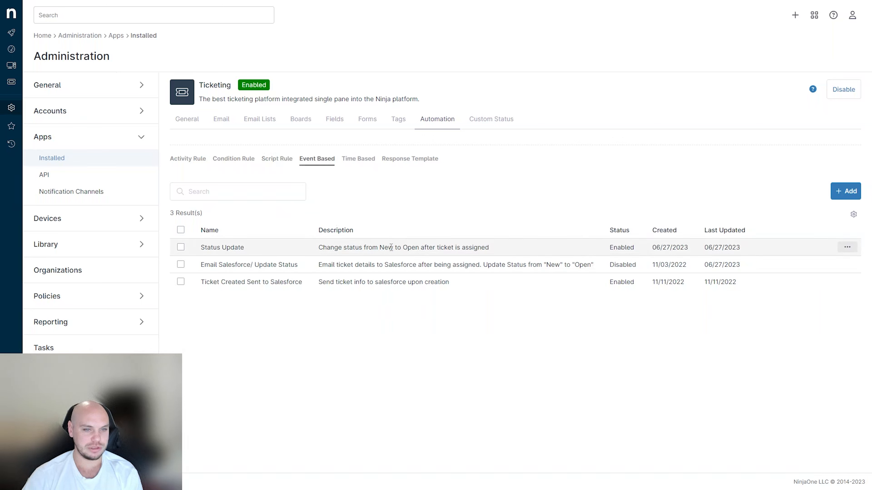
- Review the conditions and actions of the time-based automation Change Status from Waiting to Open and close it without saving
click(355, 161)
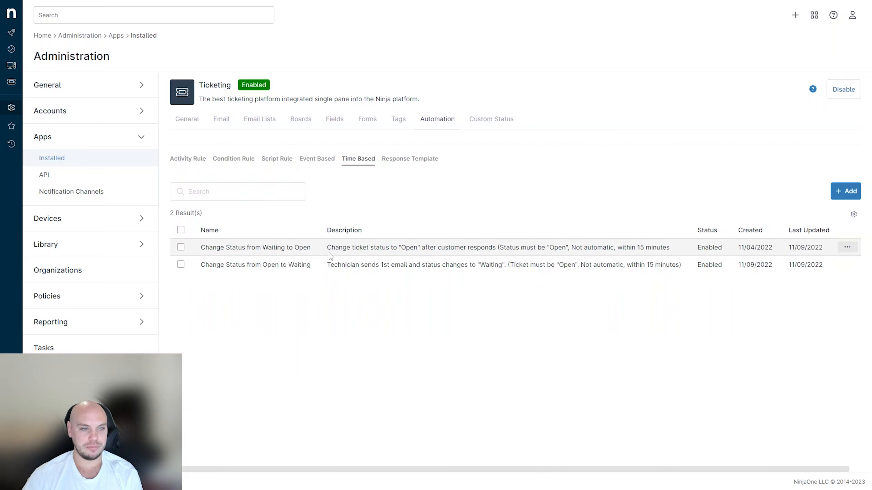
click(847, 247)
click(783, 269)
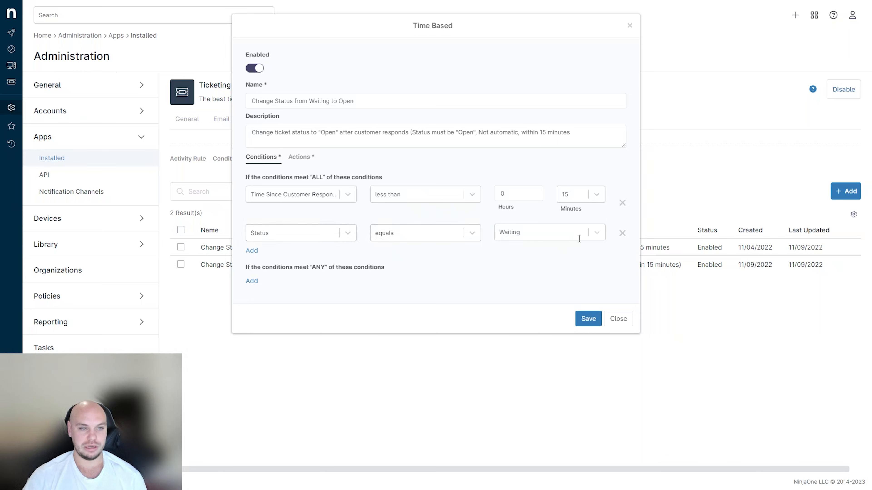
click(302, 157)
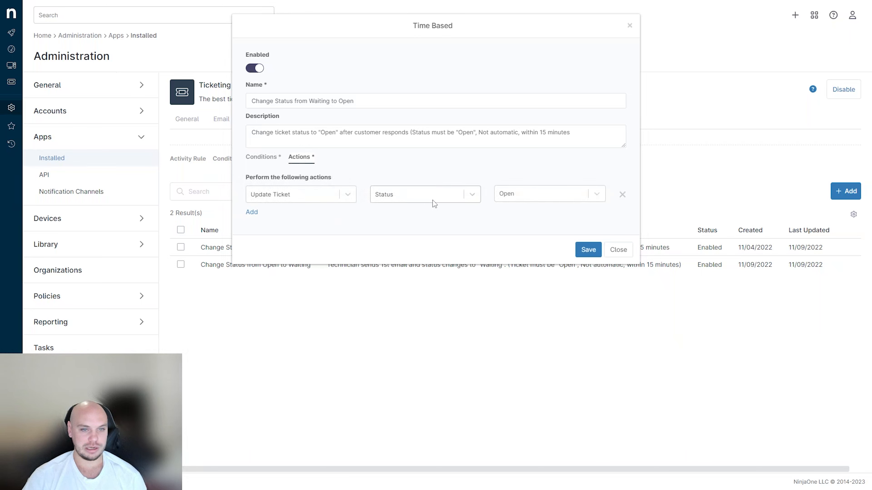
click(626, 253)
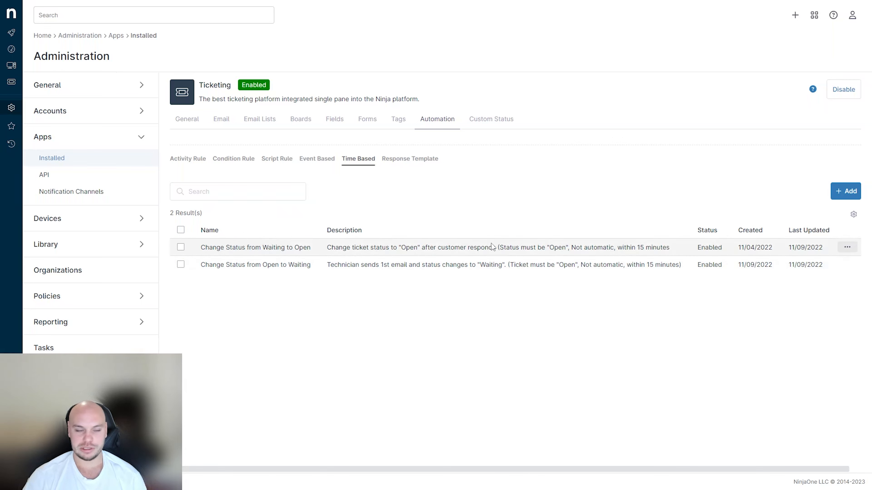
- View the Ticketing response templates and look back through the event-based automations, script rules and condition rules
click(408, 160)
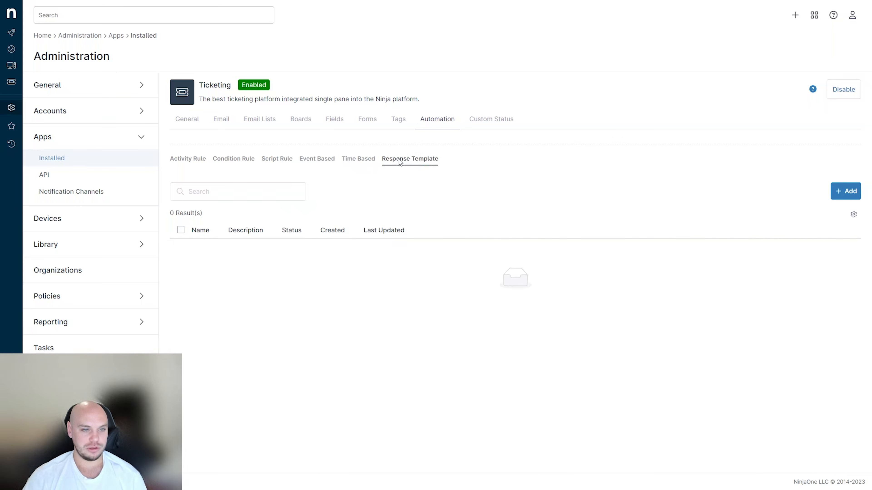
click(319, 161)
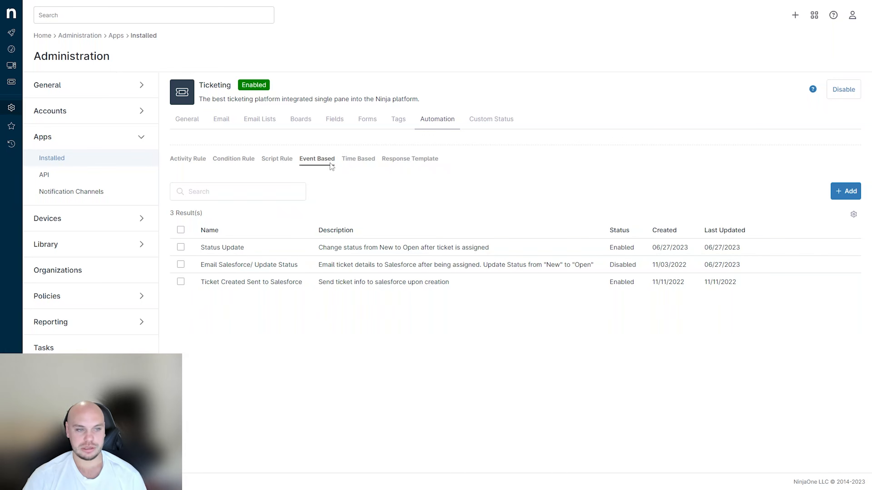
click(264, 163)
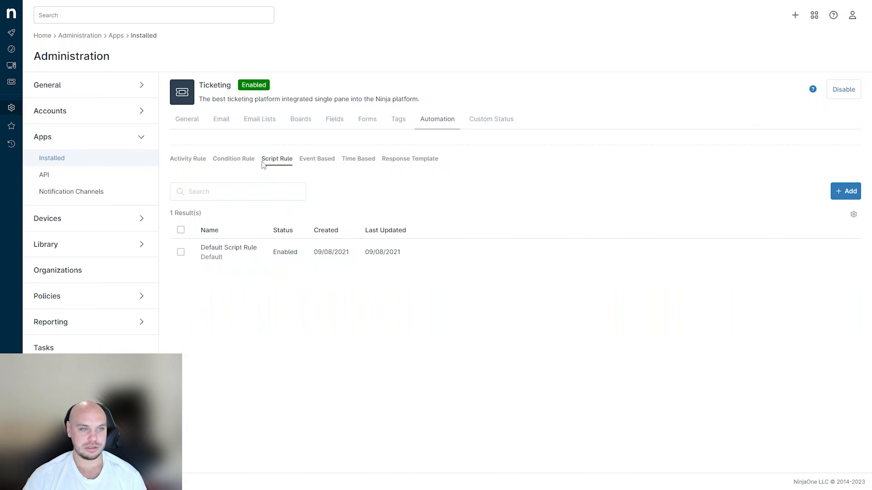
click(238, 164)
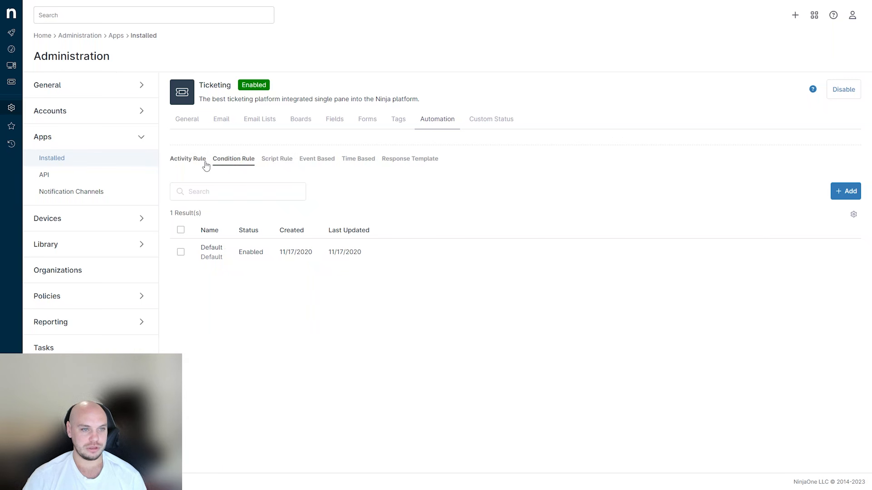
- Look through the Ticketing app's settings sections from custom statuses back to the general settings, and return to the dashboard overview
click(497, 119)
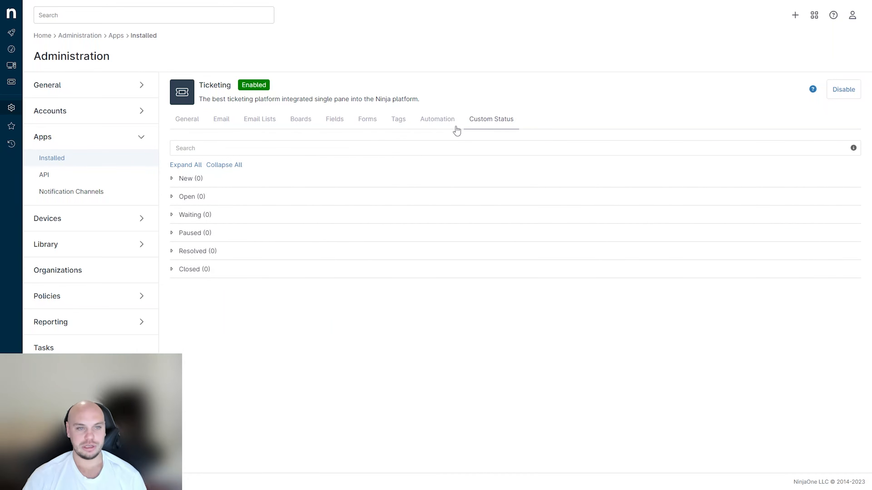
click(436, 125)
click(393, 125)
click(365, 124)
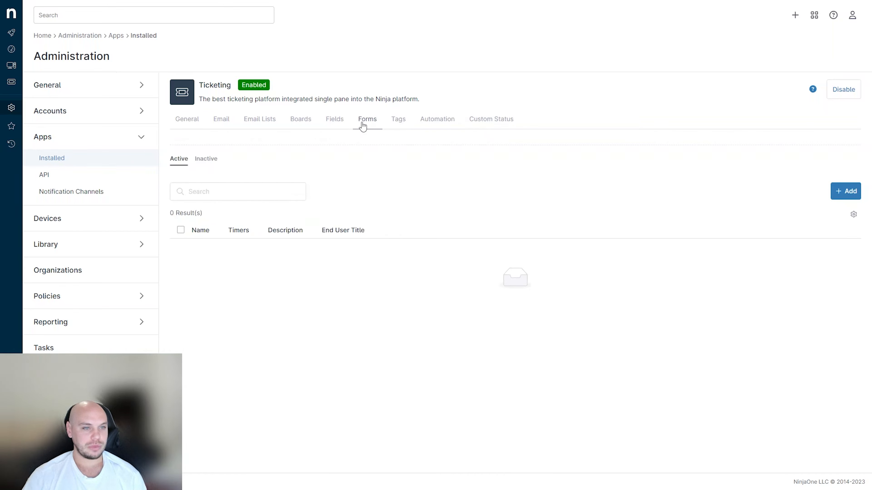
click(326, 124)
click(290, 126)
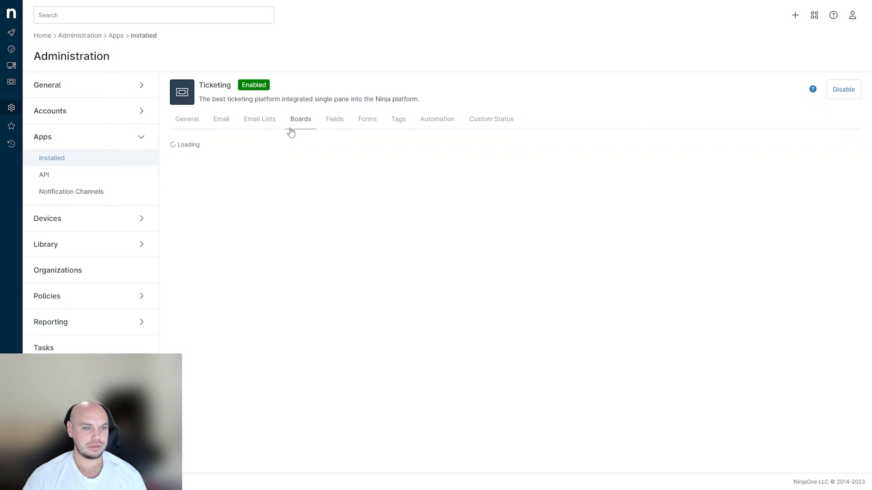
click(257, 124)
click(223, 125)
click(193, 120)
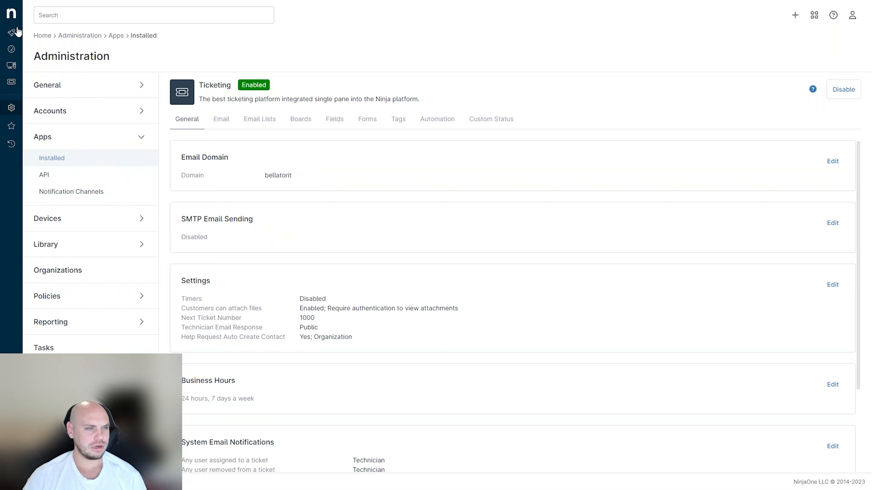
click(12, 50)
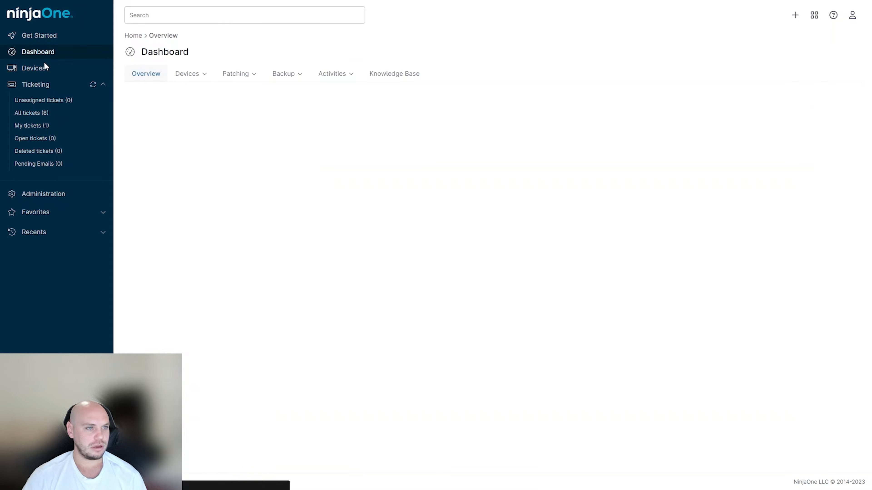